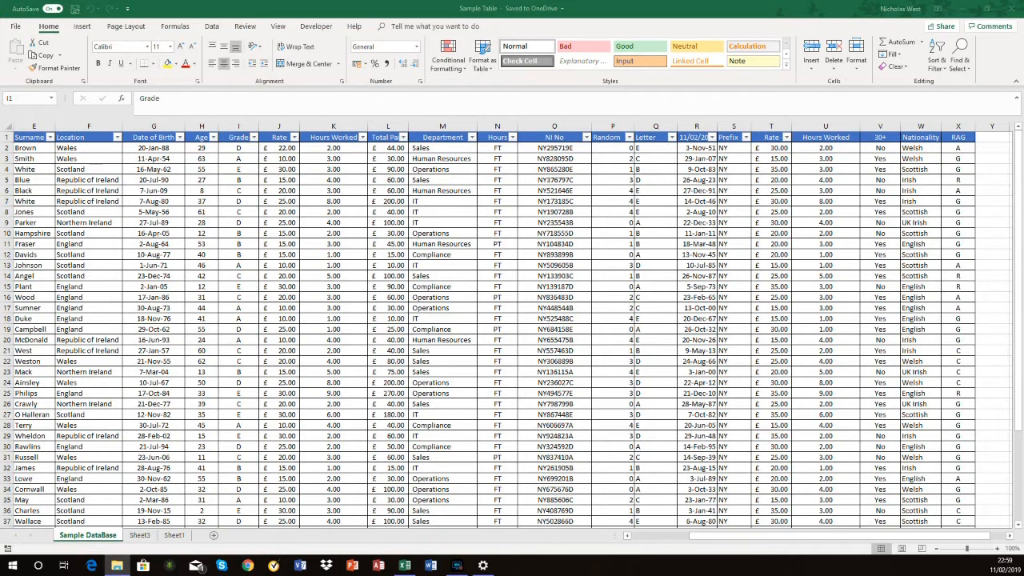
- Create a PivotTable on a new worksheet from the range A1:X47 of the Sample DataBase sheet
click(405, 565)
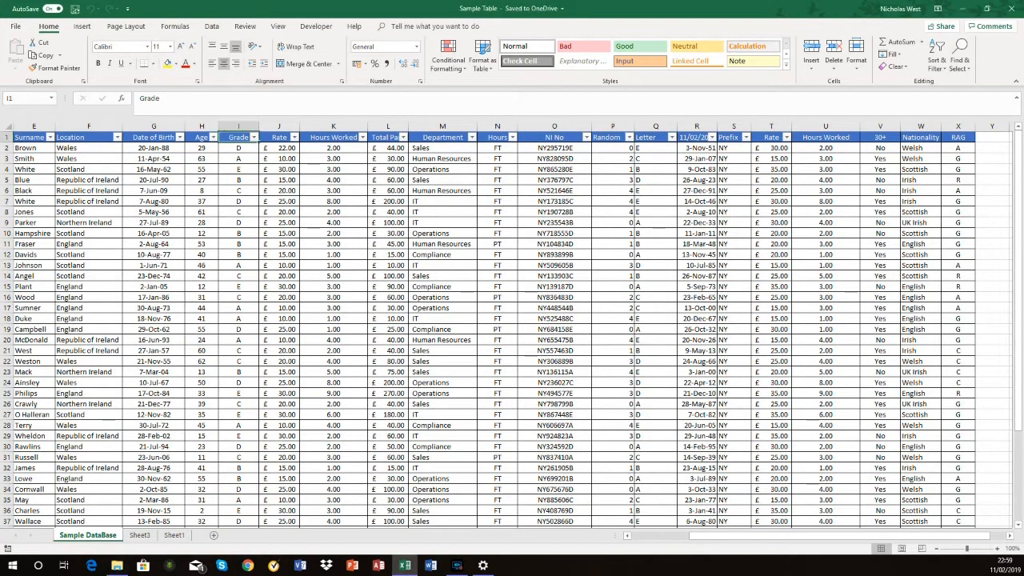
scroll(512, 320, left, 2)
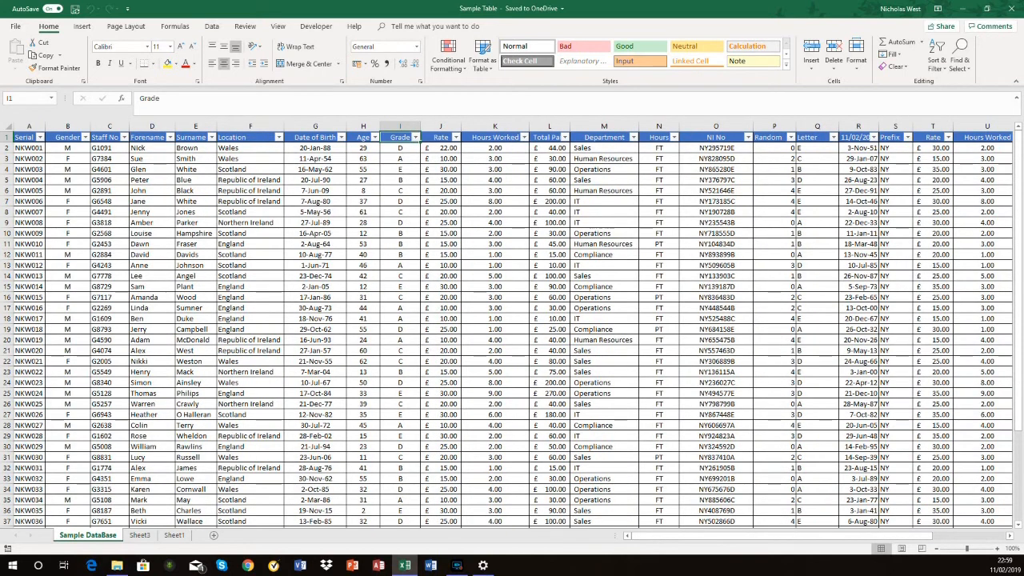
drag(29, 136, 974, 491)
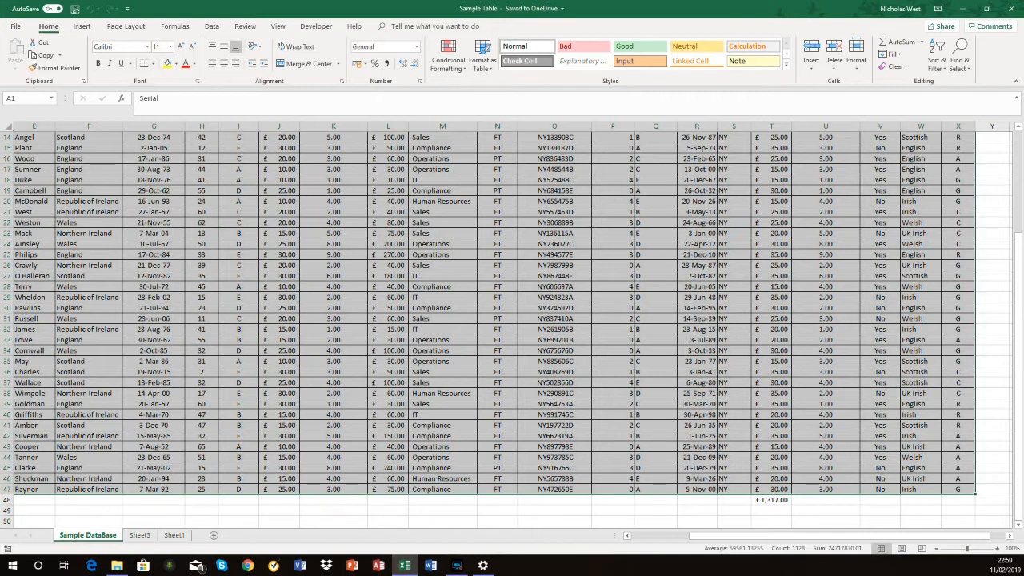
scroll(512, 328, up, 5)
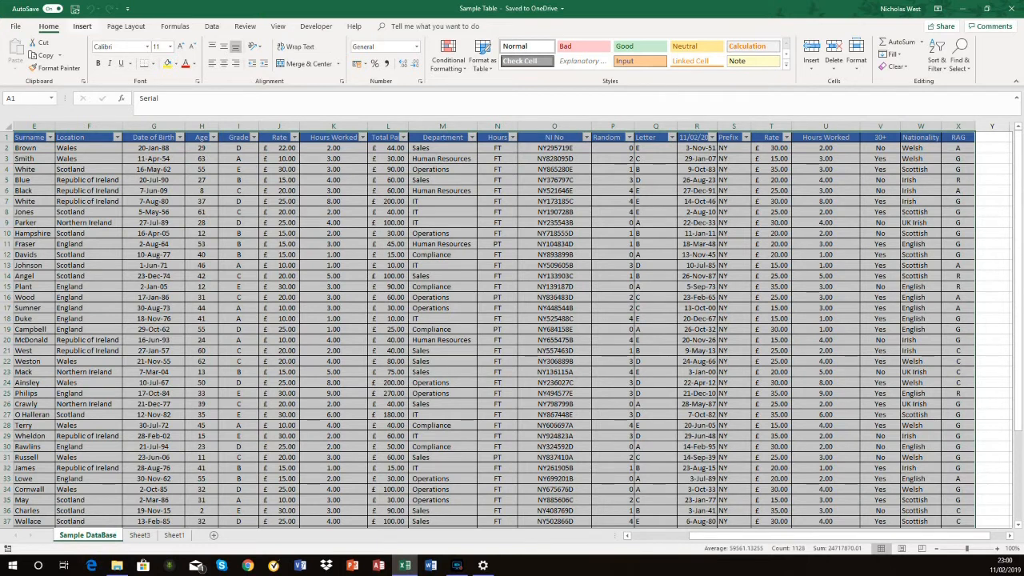
click(83, 26)
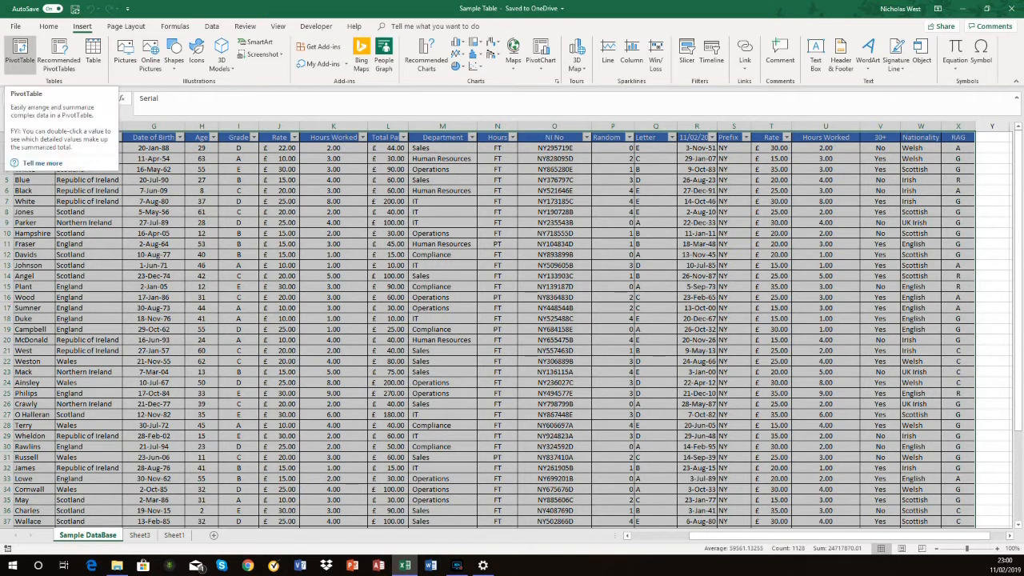
click(20, 49)
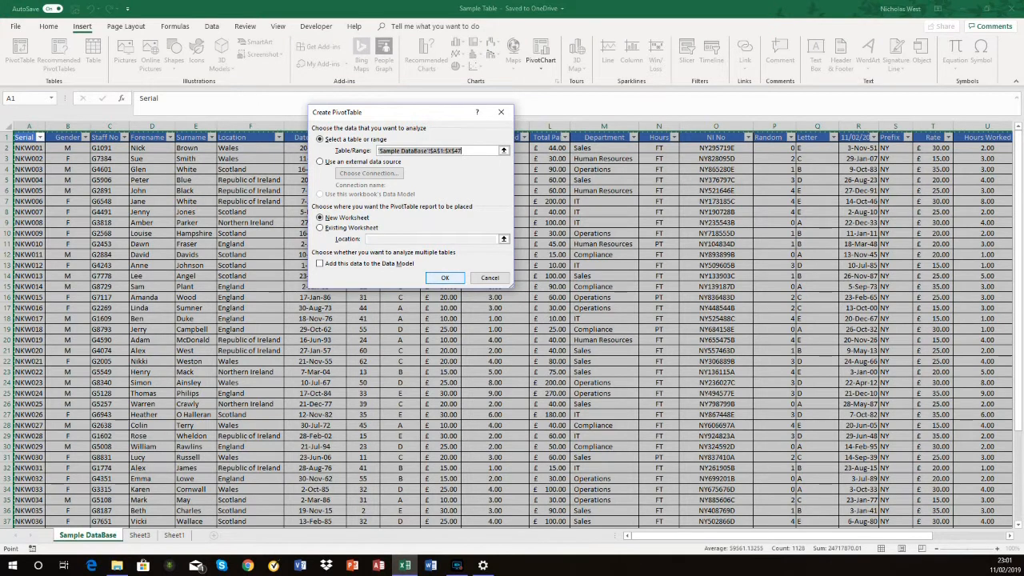
click(445, 277)
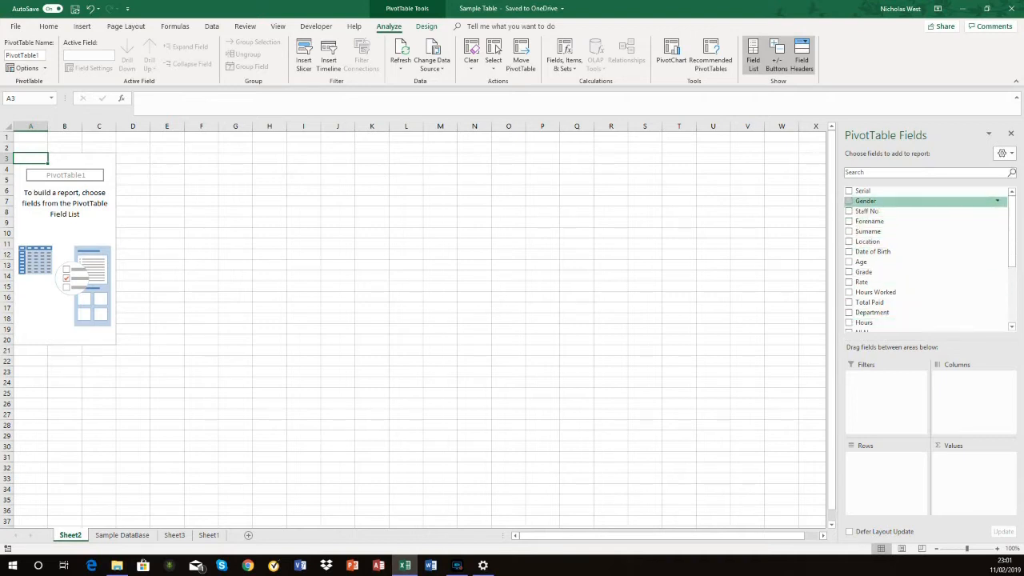
- Try the side-by-side and Areas Section Only (2 by 2) layouts for the PivotTable field list, and return to the stacked layout
scroll(920, 270, down, 4)
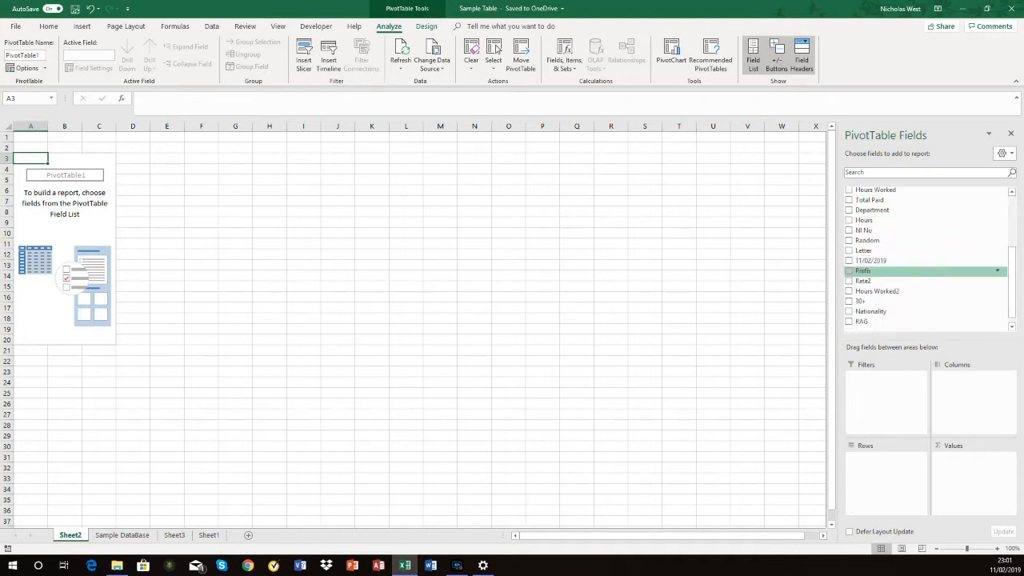
scroll(920, 304, up, 4)
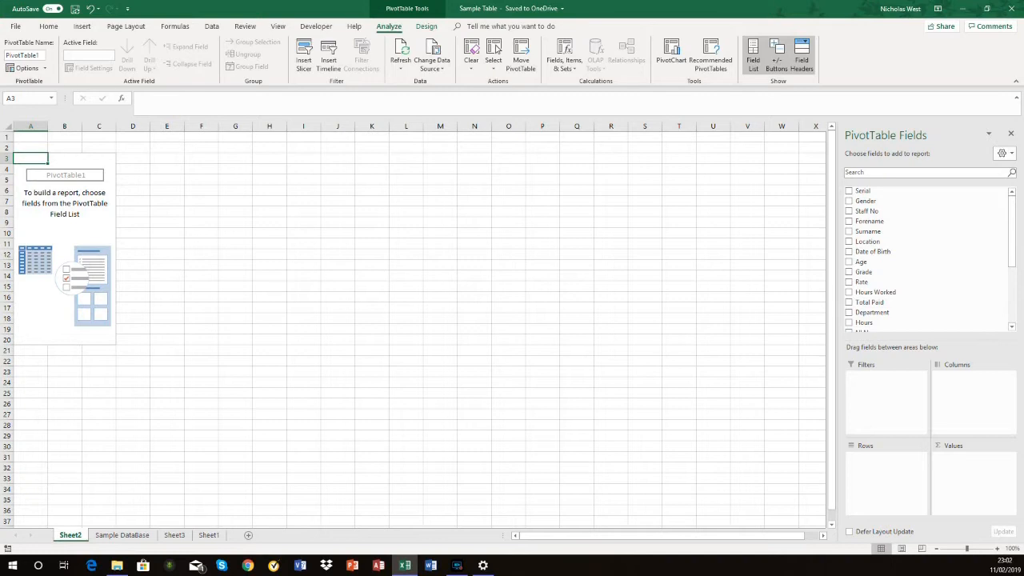
click(1003, 153)
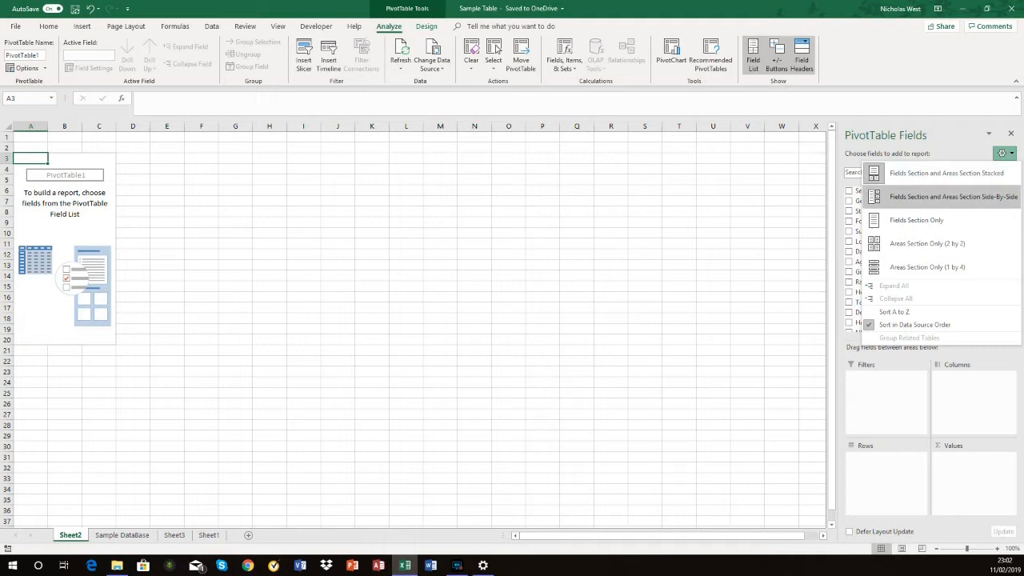
click(952, 196)
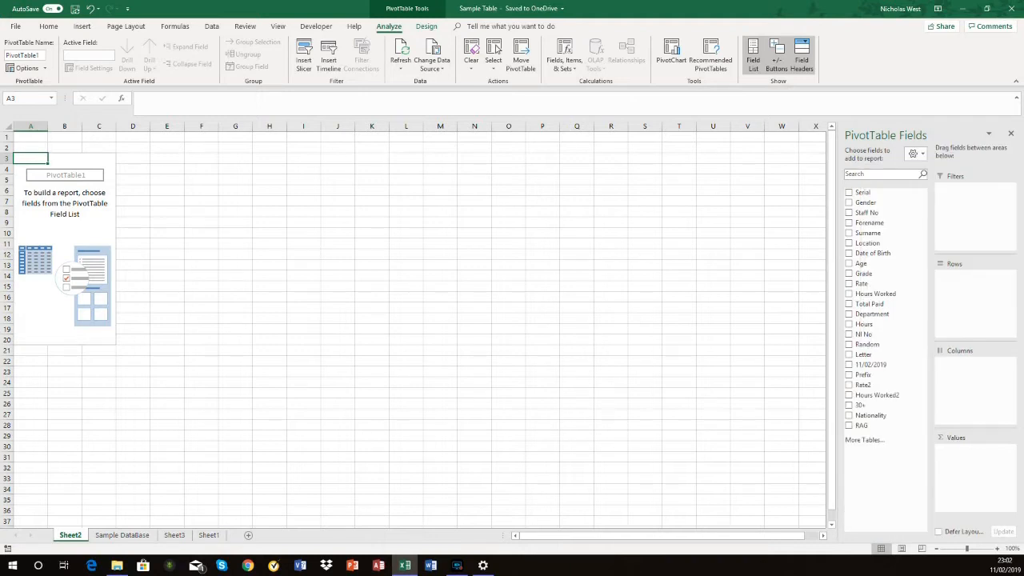
click(916, 153)
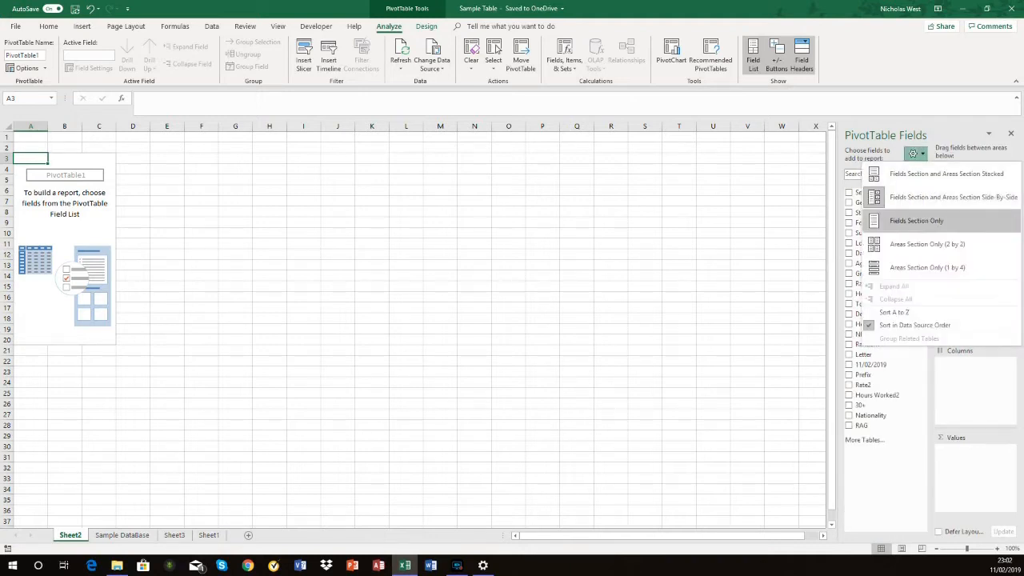
click(926, 243)
click(1004, 151)
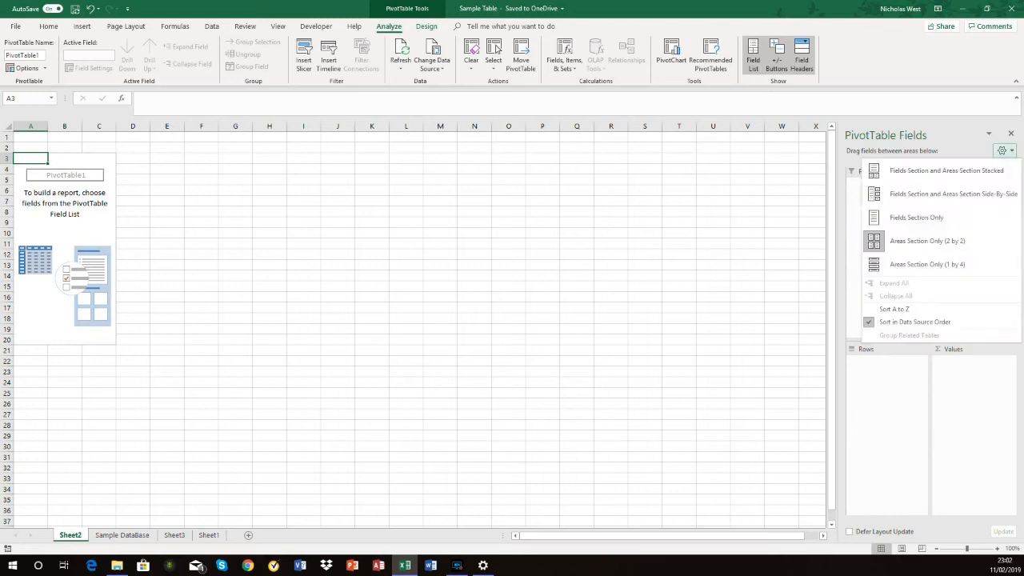
click(947, 170)
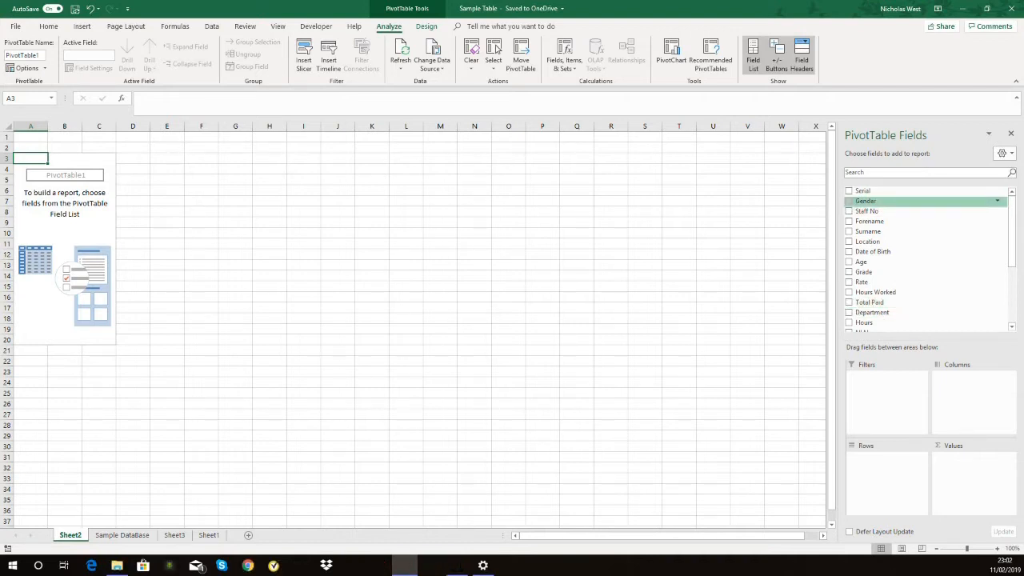
- Add the Gender field to the PivotTable as a report filter
scroll(928, 260, down, 1)
scroll(928, 260, down, 1)
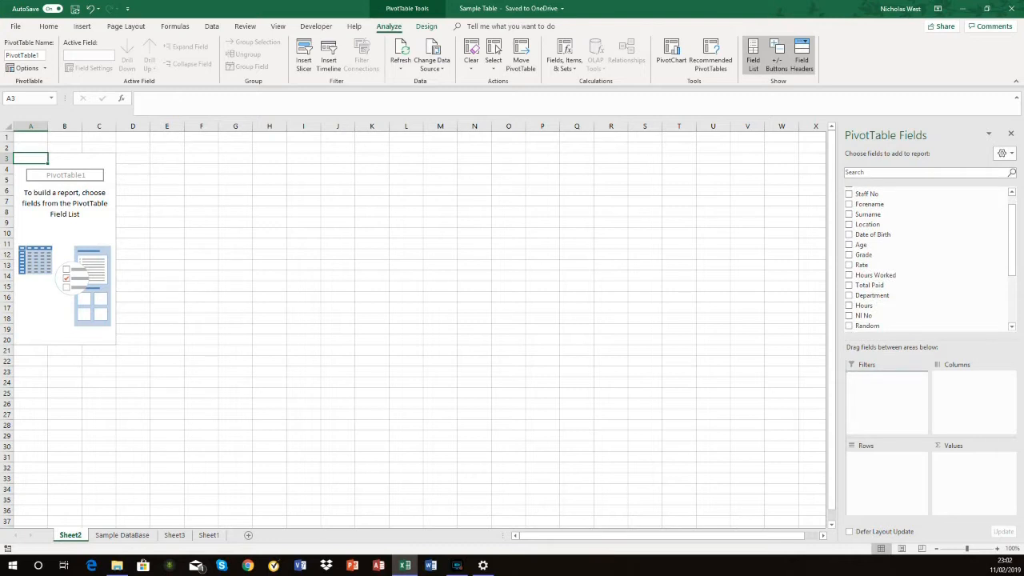
drag(867, 187, 886, 392)
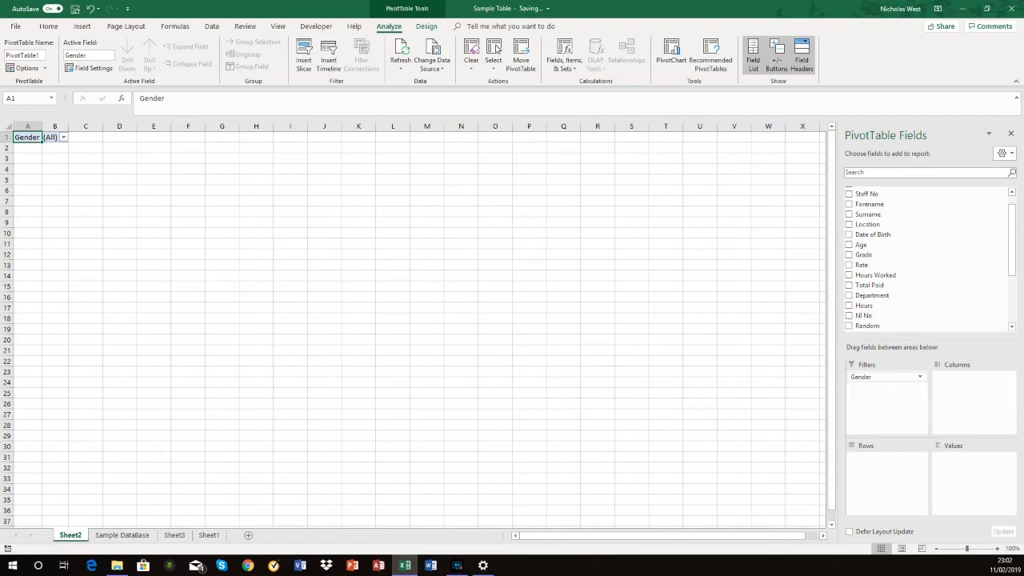
click(886, 377)
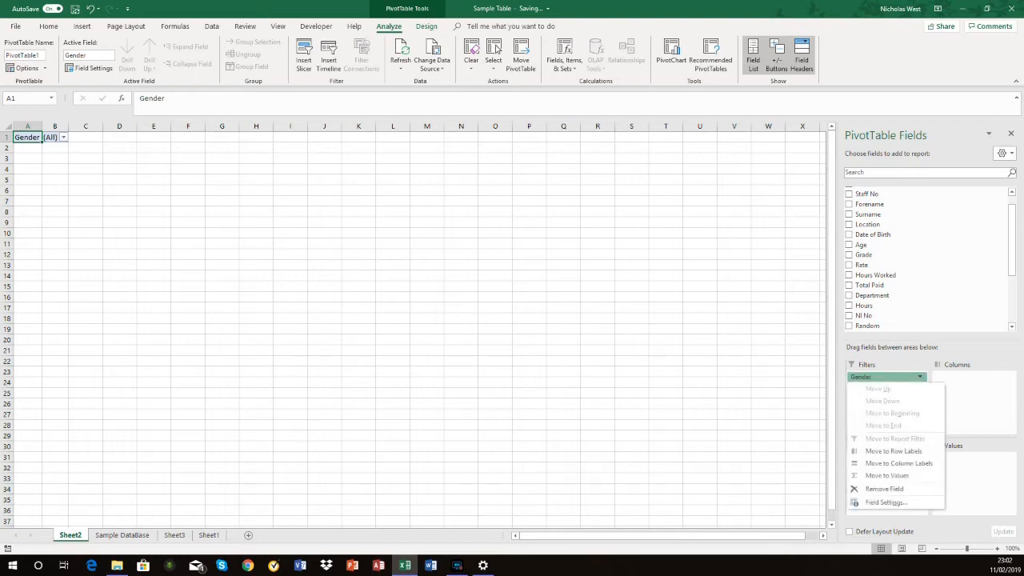
key(Escape)
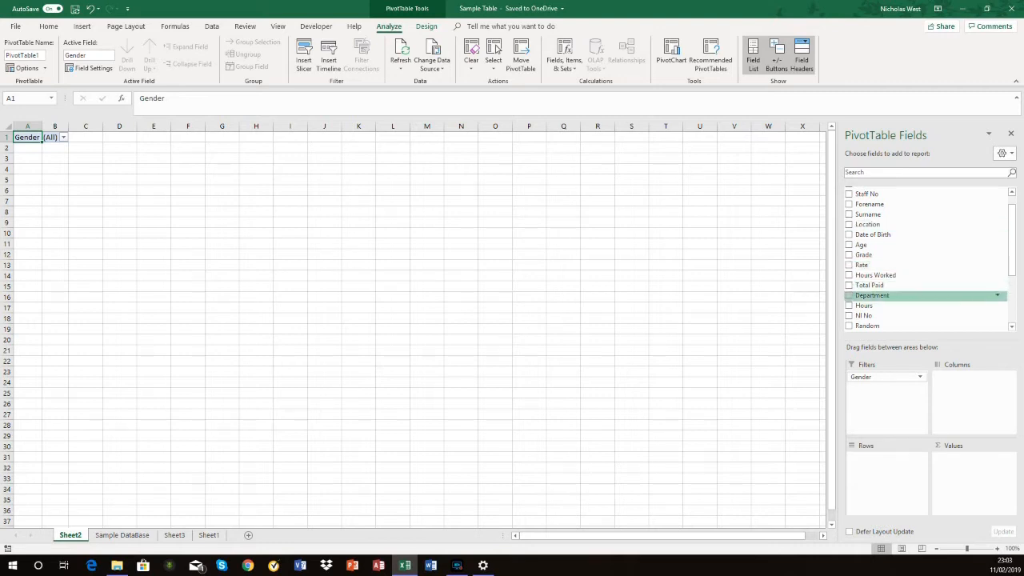
- Add Department to the PivotTable rows, with Grade nested beneath it
scroll(920, 296, down, 1)
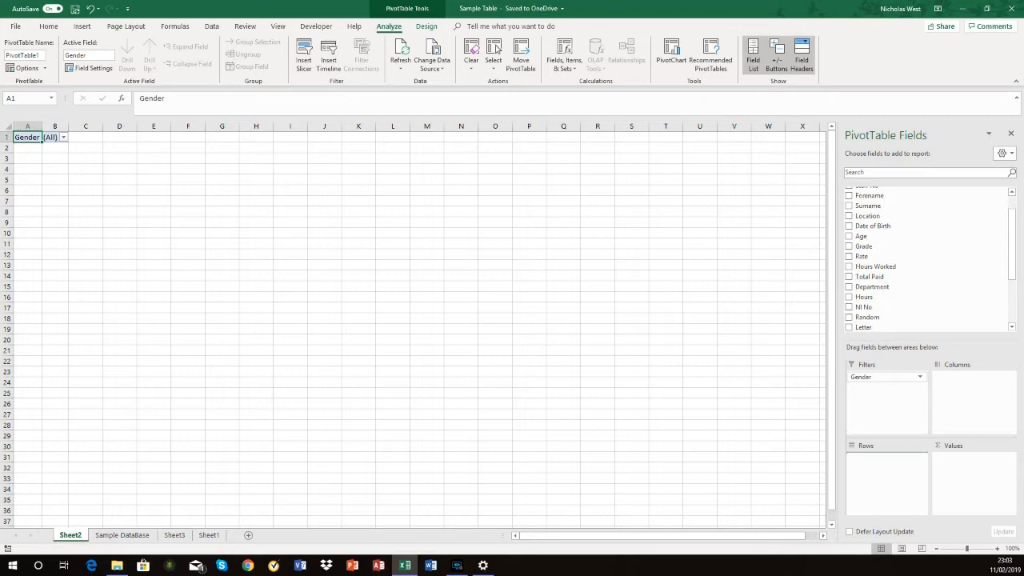
drag(872, 286, 886, 472)
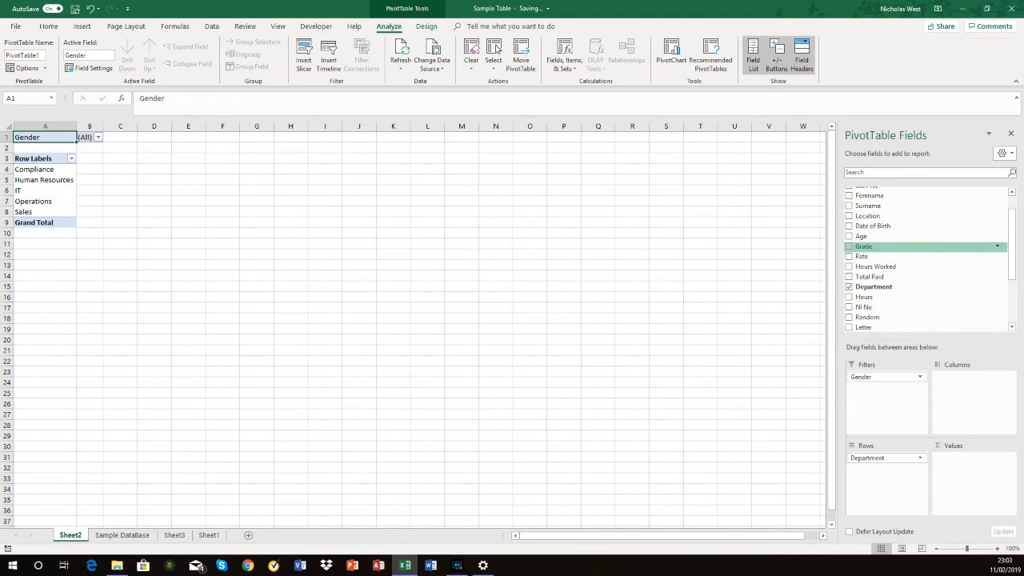
drag(872, 247, 880, 469)
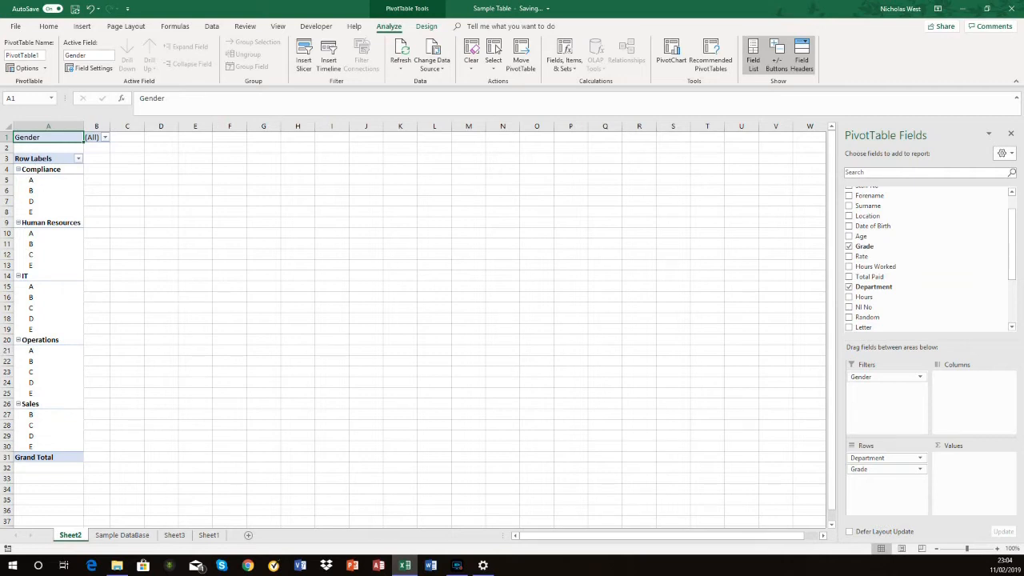
- Collapse and re-expand the Compliance group, and toggle the display of the expand/collapse buttons off and on again
click(18, 170)
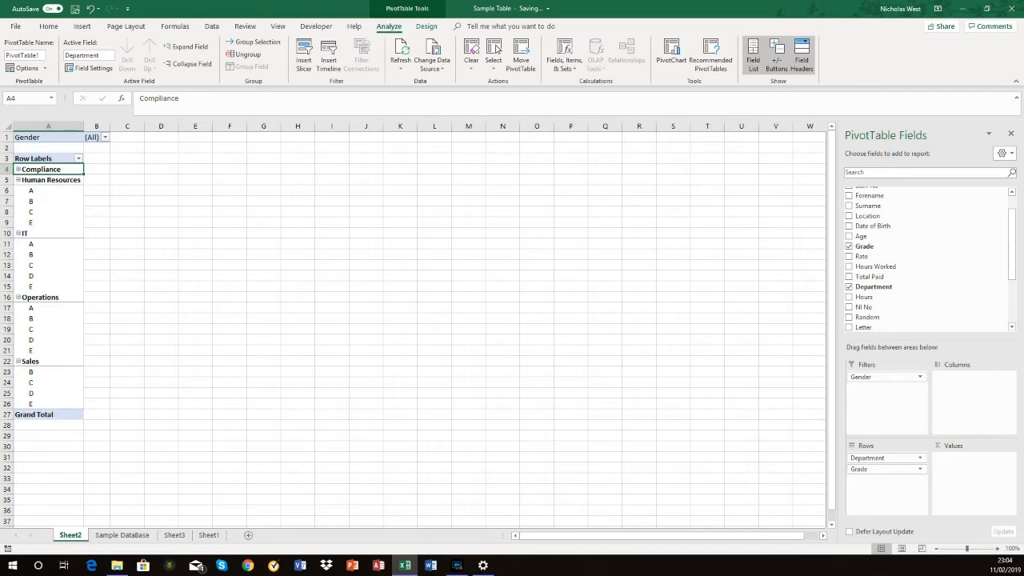
click(18, 169)
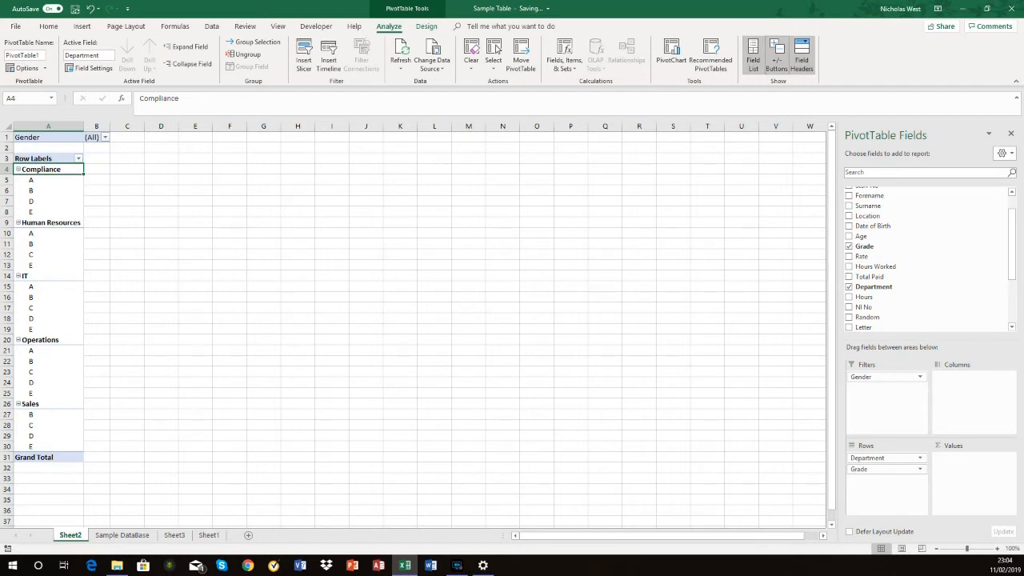
click(776, 56)
click(776, 56)
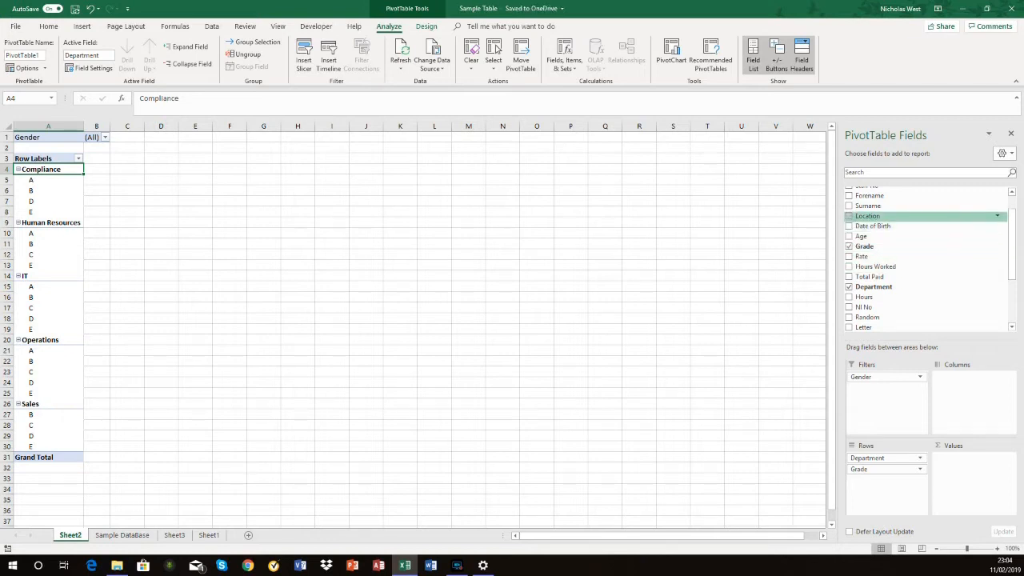
- Add Location to the PivotTable columns and Serial to the values as a count
drag(868, 216, 973, 391)
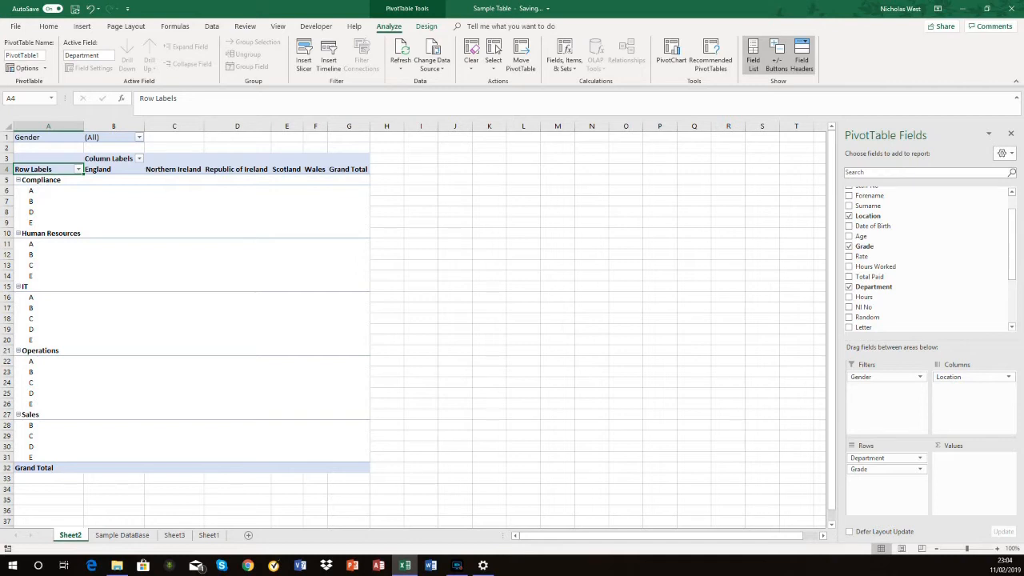
click(139, 138)
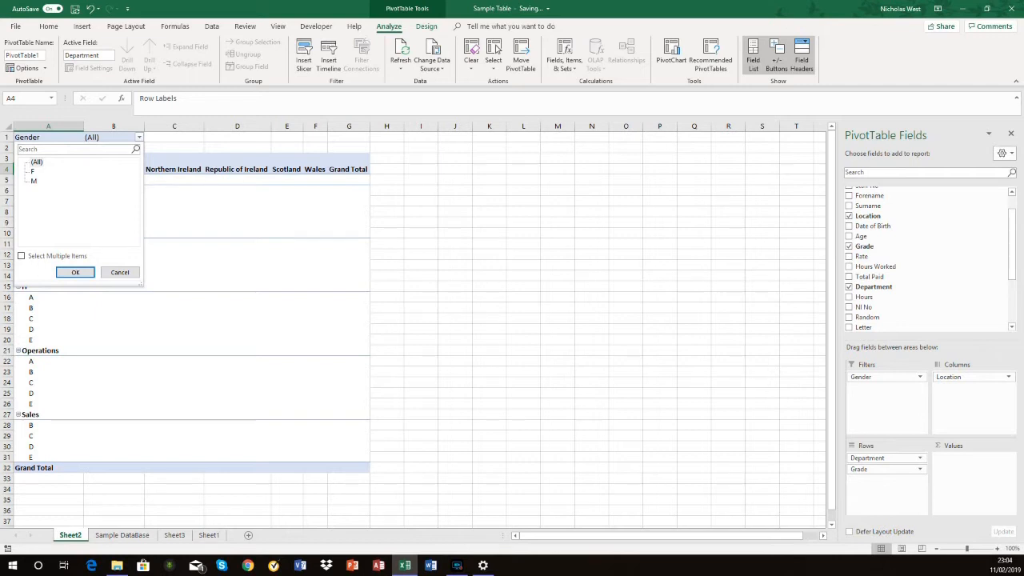
click(120, 272)
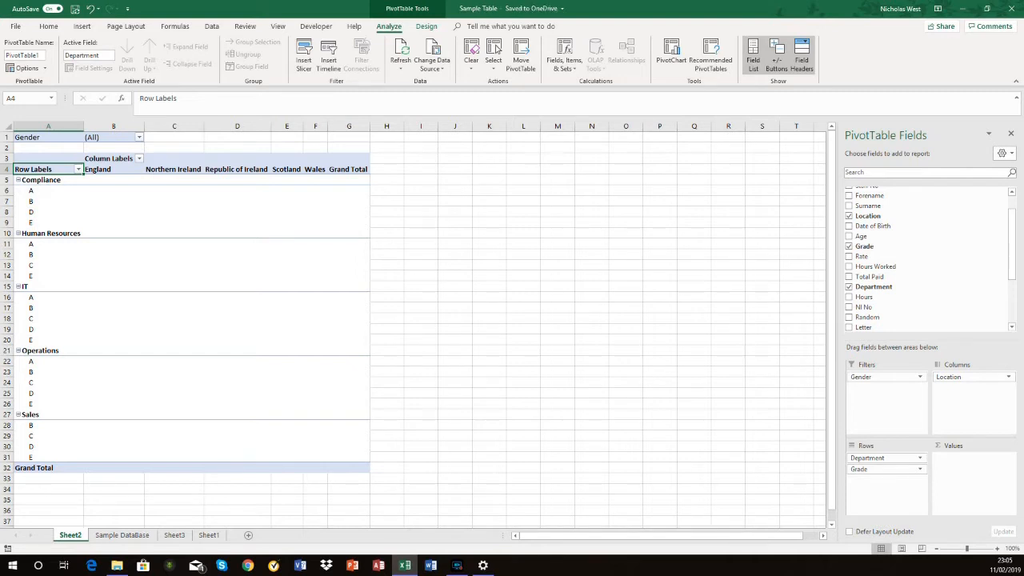
scroll(920, 252, up, 1)
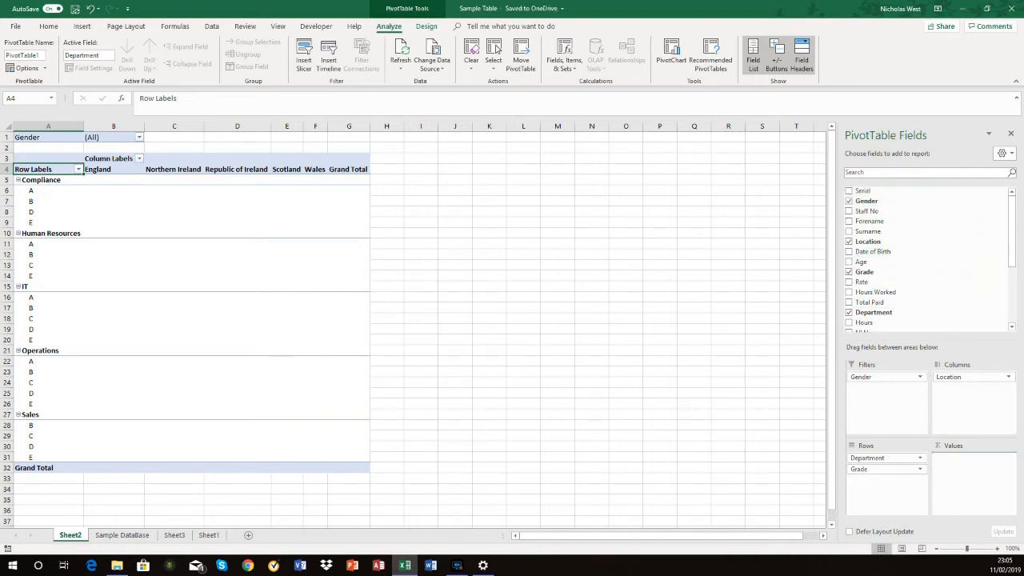
drag(863, 191, 968, 471)
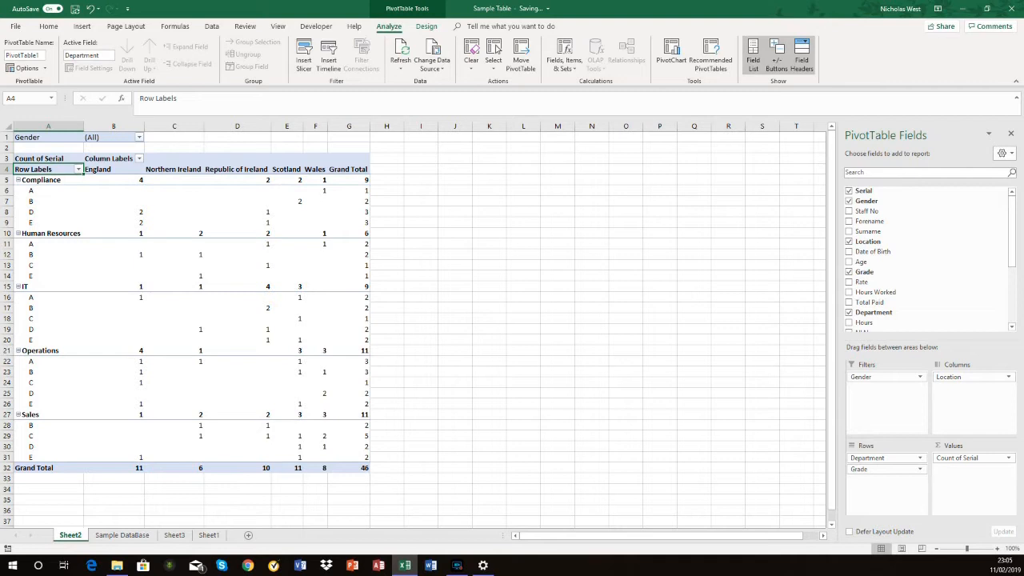
- Examine the Compliance count and the grand totals for England, Republic of Ireland and Northern Ireland
mouse_move(138, 179)
click(128, 468)
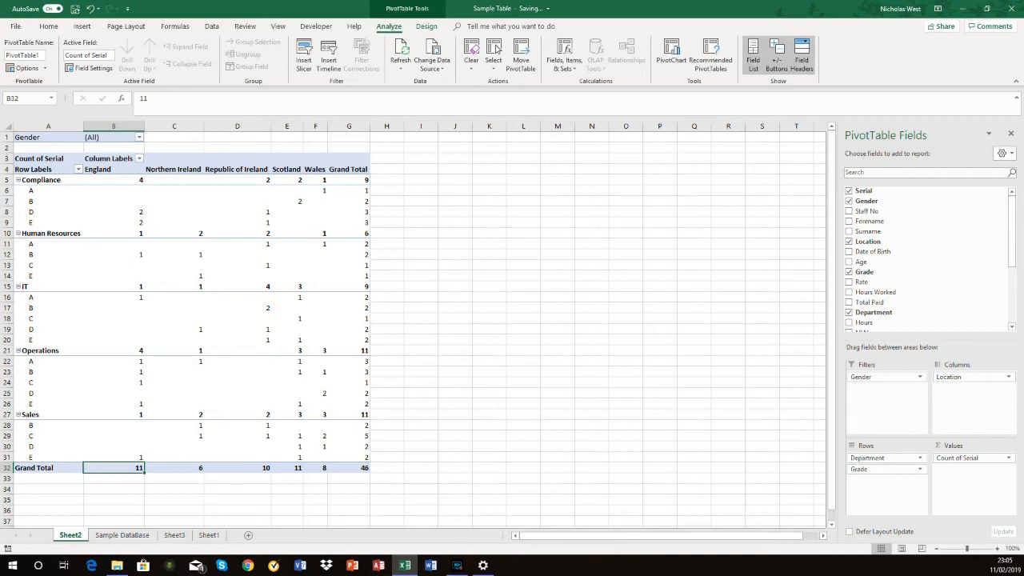
click(243, 468)
click(181, 468)
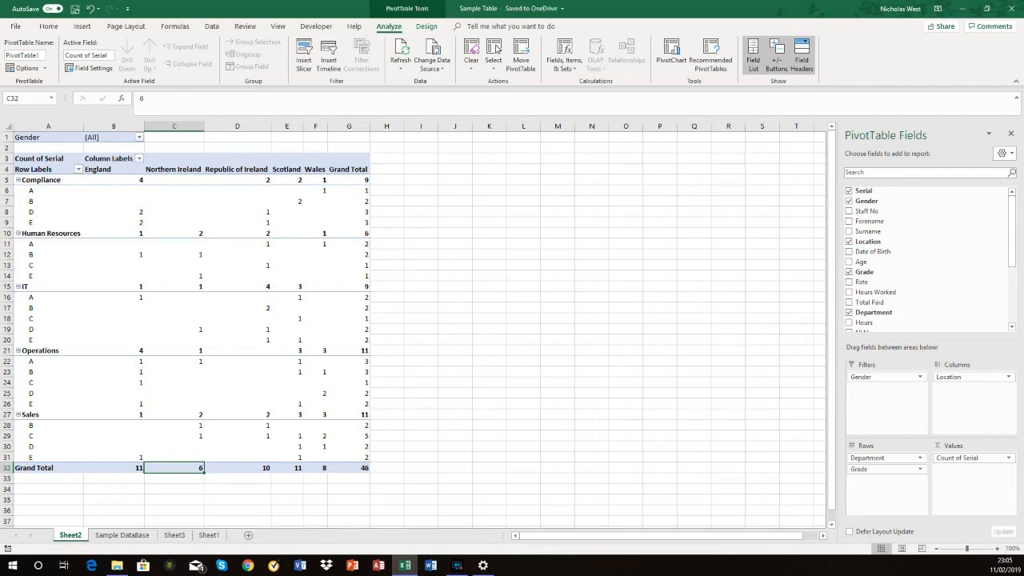
- Filter the PivotTable by Gender to show only M
click(139, 136)
click(34, 180)
click(75, 271)
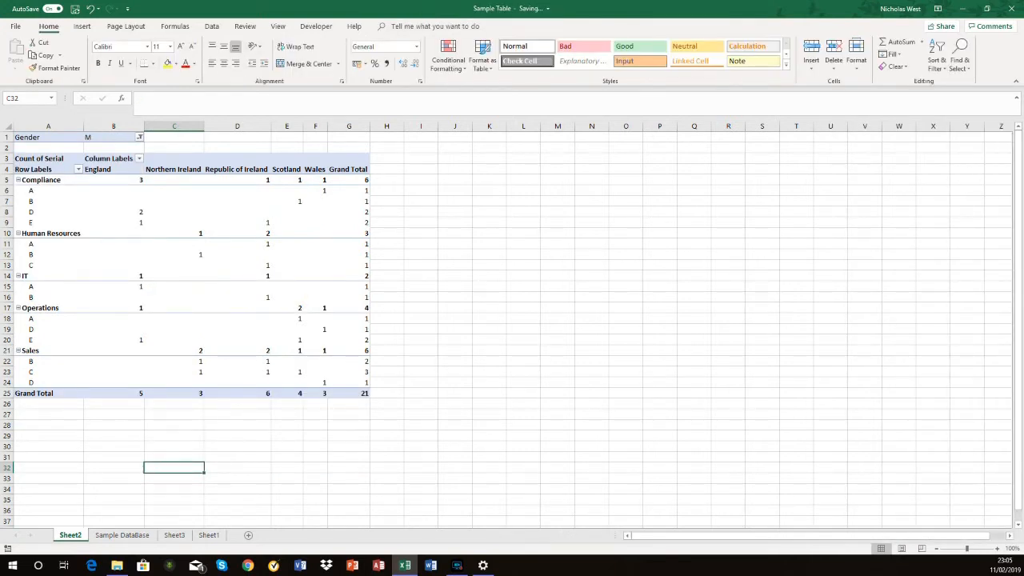
- Switch the PivotTable's Gender filter to F
click(140, 136)
click(33, 181)
click(32, 171)
click(75, 272)
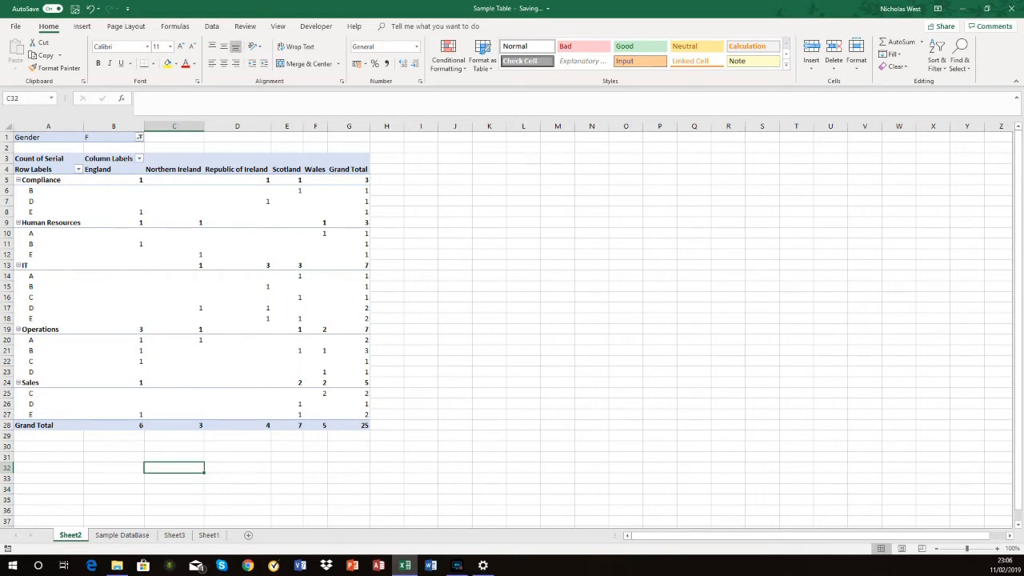
- Reset the PivotTable's Gender filter to (All)
click(139, 137)
click(36, 162)
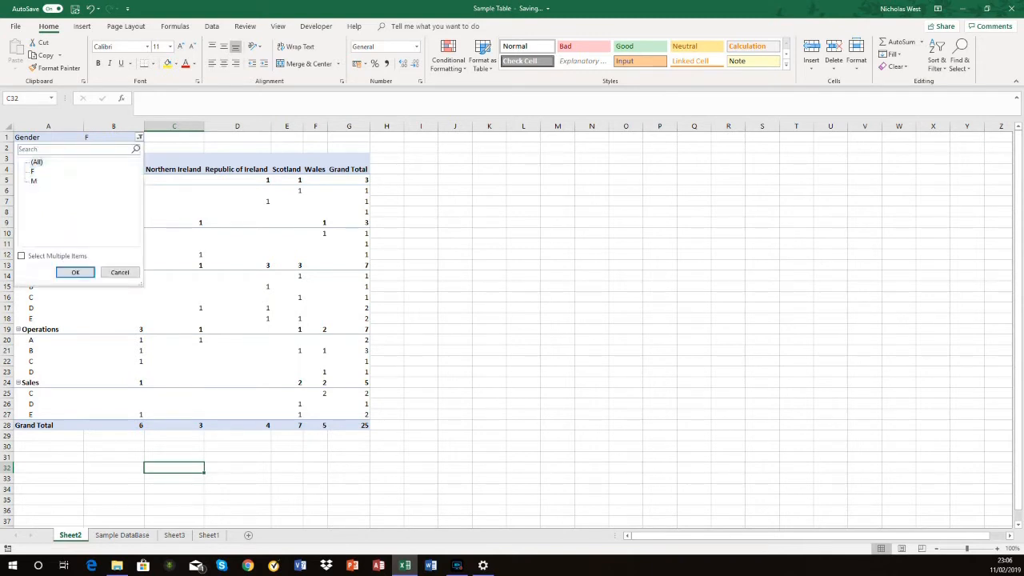
click(75, 272)
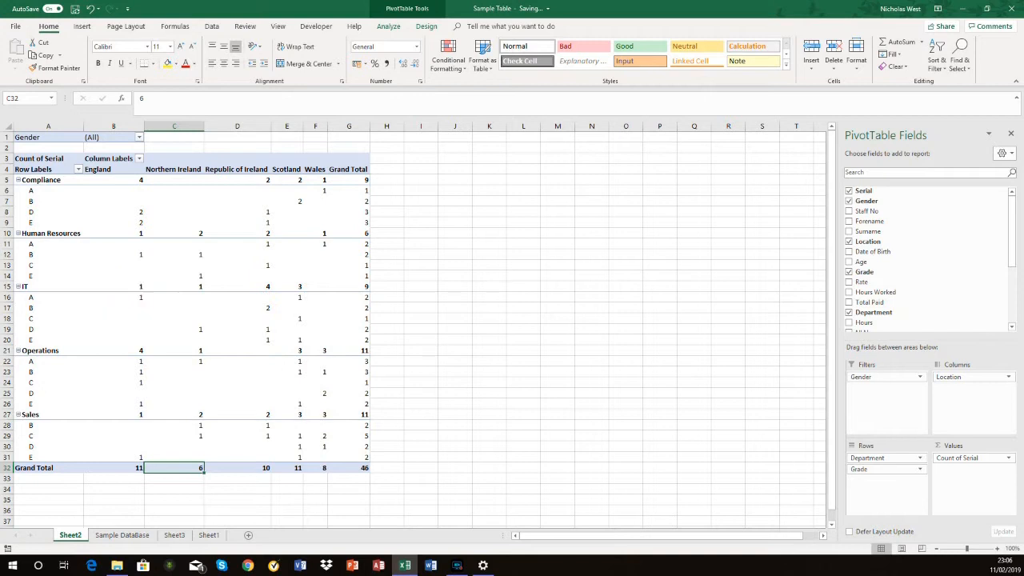
- Insert a 3-D clustered column PivotChart from the PivotTable and place it in the empty cells beside the table
click(83, 26)
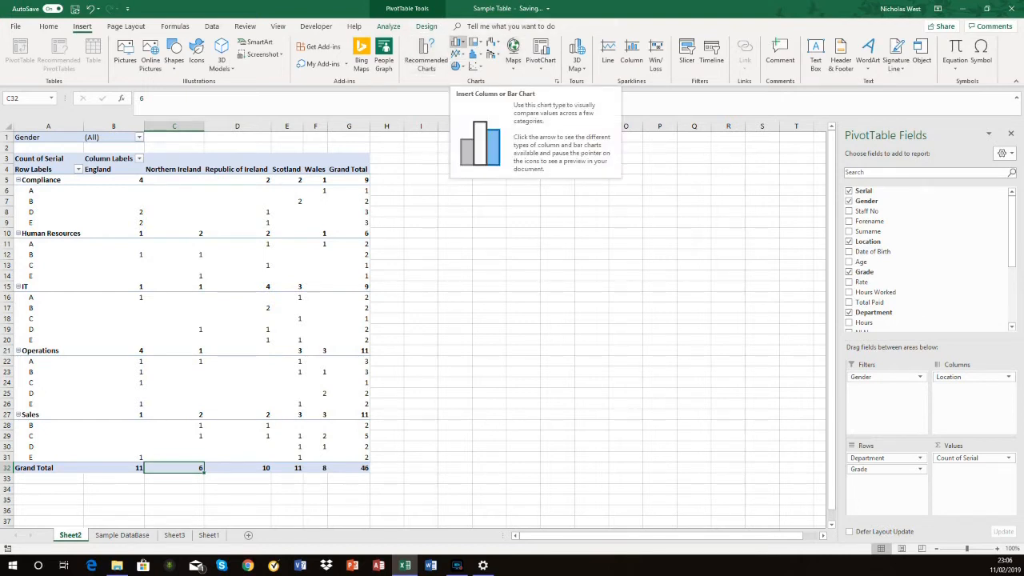
click(457, 42)
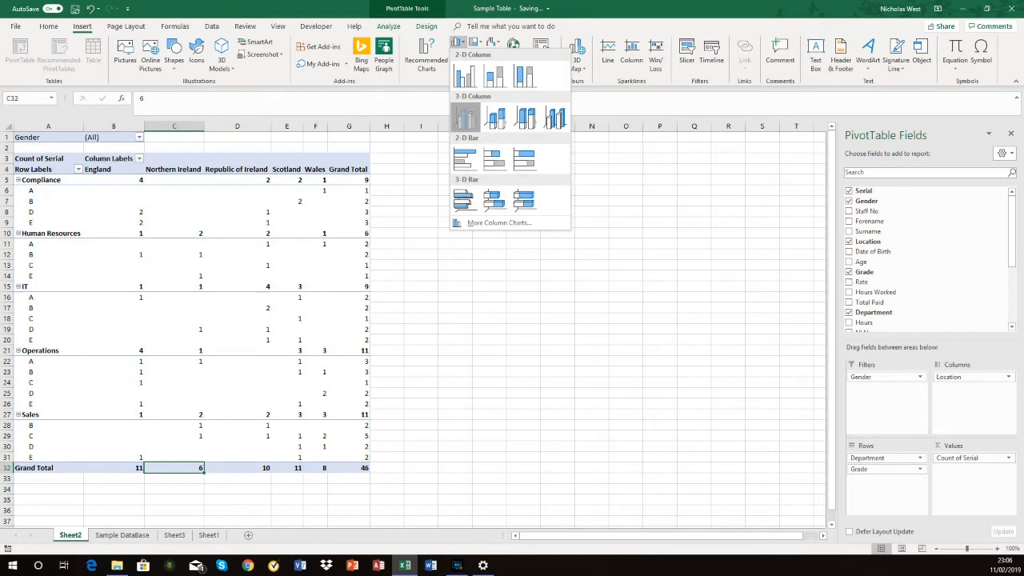
click(465, 117)
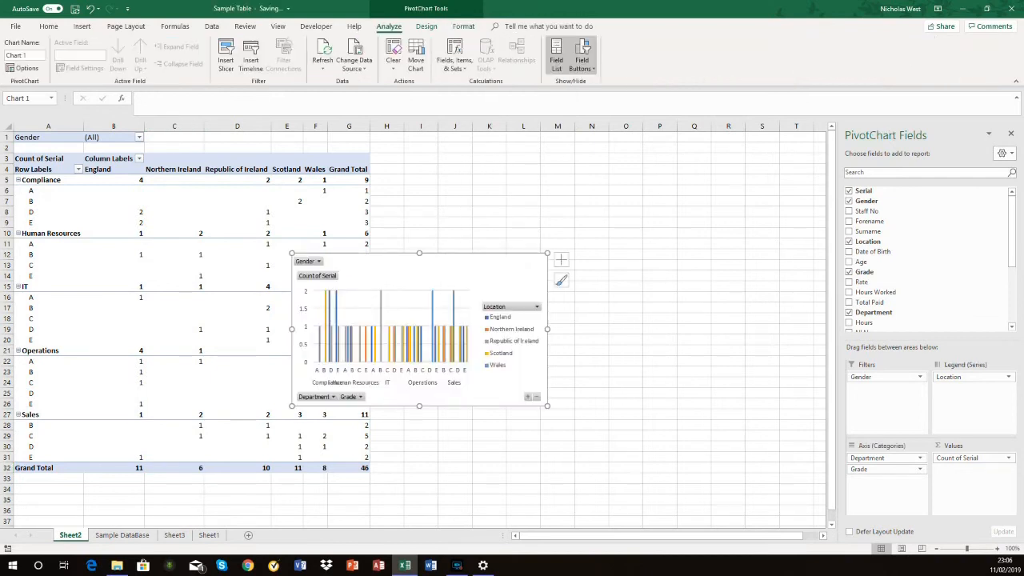
drag(368, 264, 500, 199)
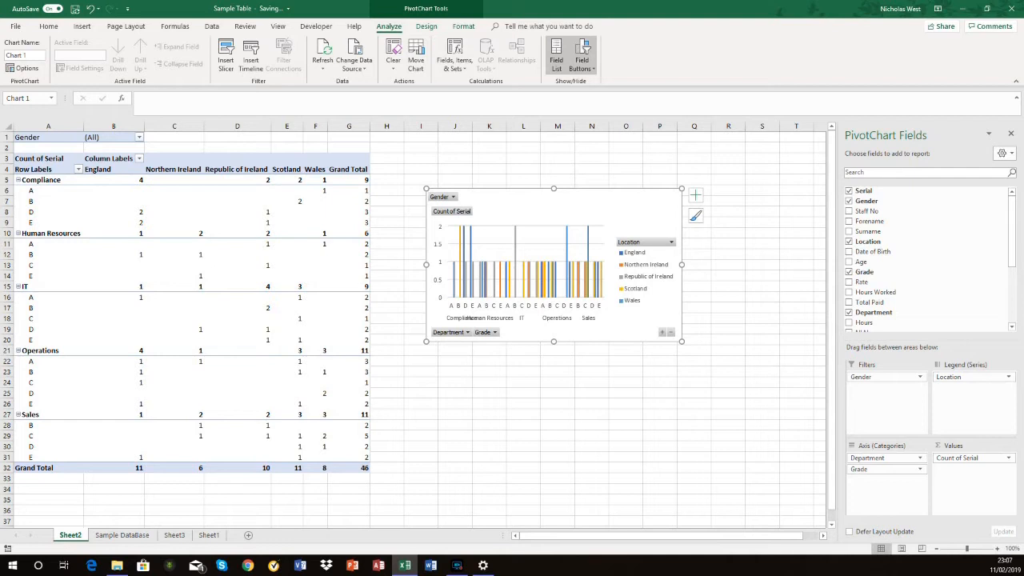
- Filter the PivotTable and its chart by Gender to show only F
click(139, 138)
click(33, 171)
click(75, 273)
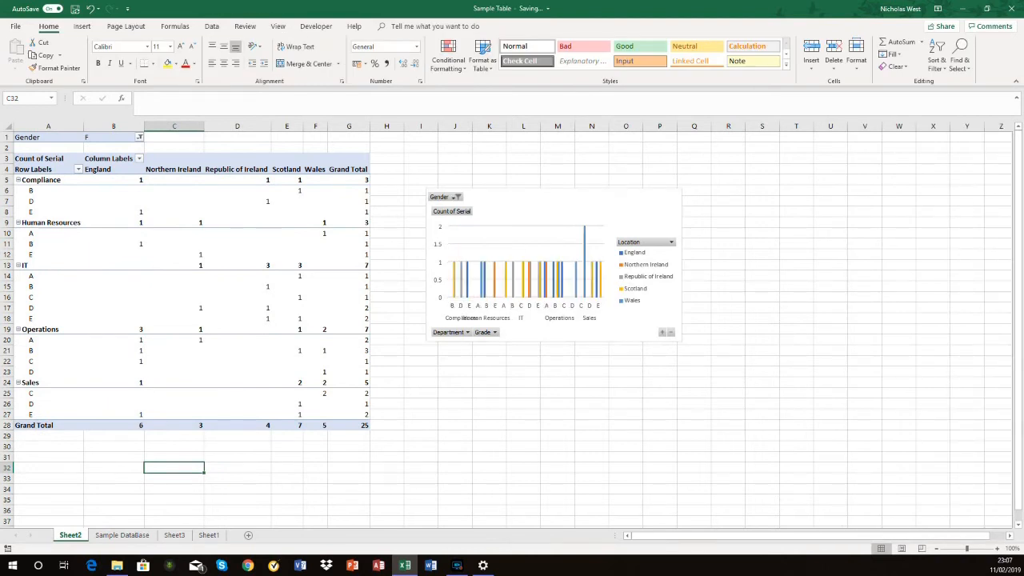
- Reset the Gender filter to (All) for the PivotTable and chart
click(139, 137)
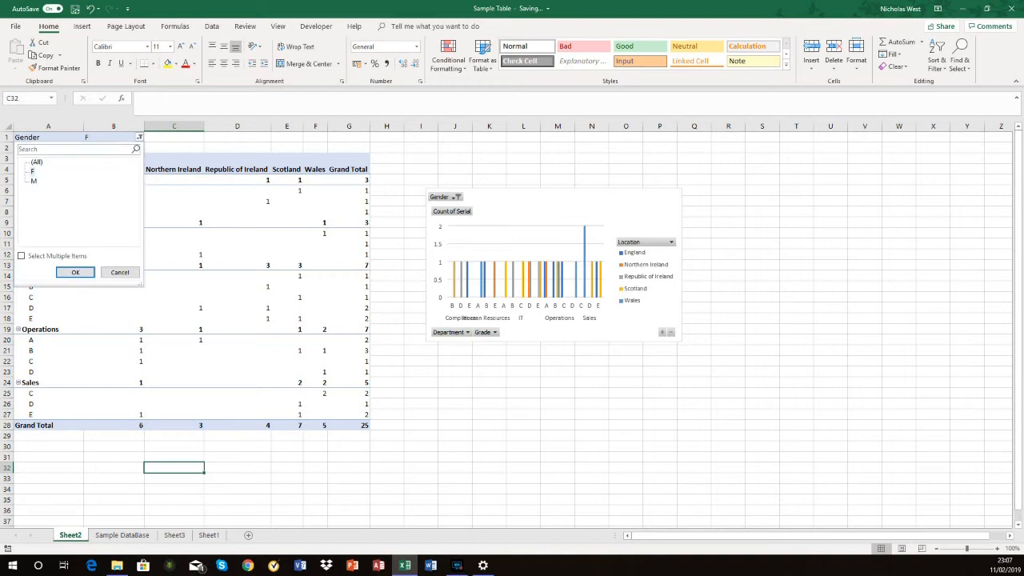
click(36, 162)
click(75, 273)
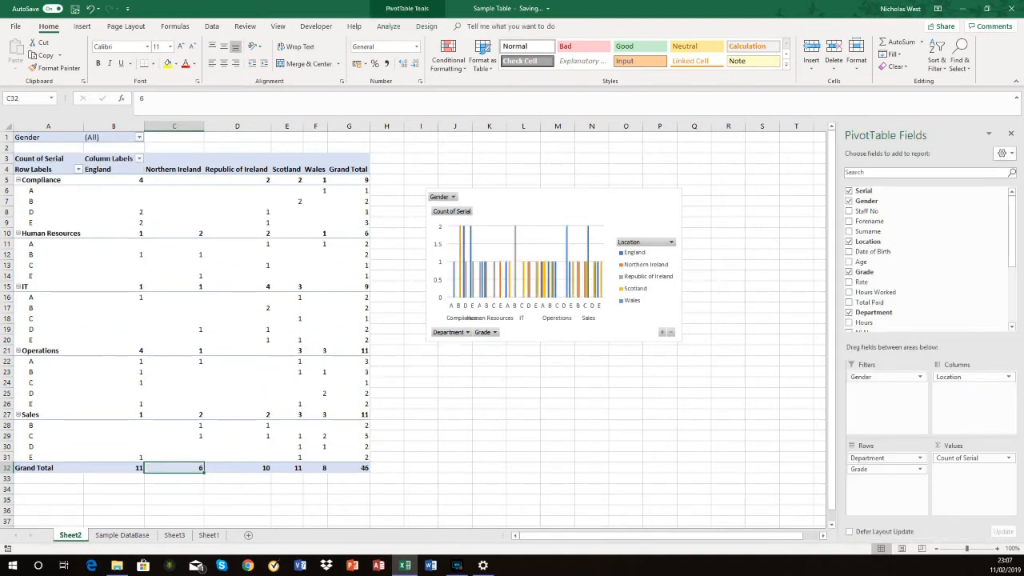
- Filter the Department row labels to show only Compliance, excluding Human Resources, IT, Operations and Sales
click(79, 169)
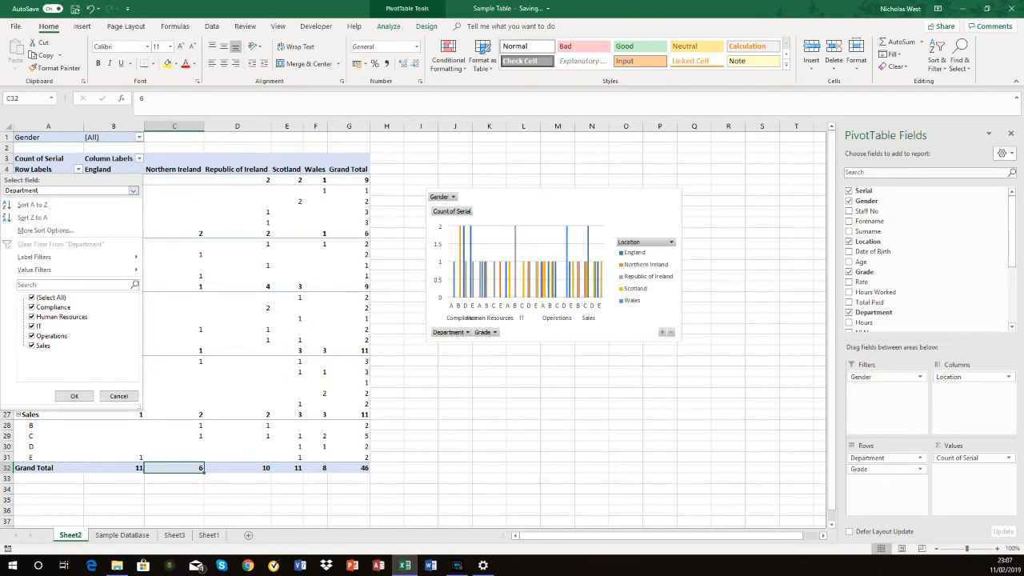
click(32, 345)
click(32, 336)
click(32, 326)
click(32, 317)
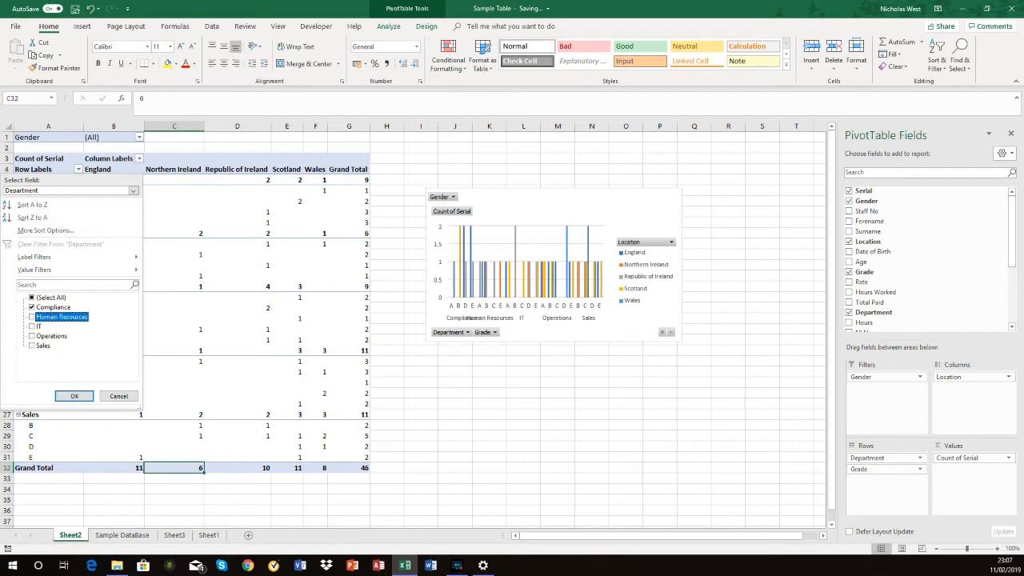
click(75, 396)
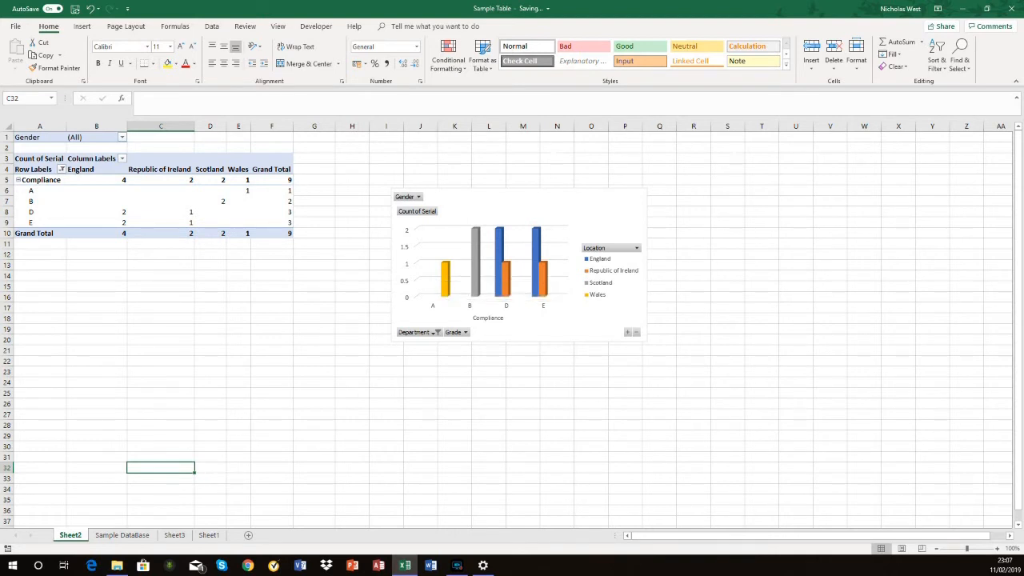
- Restore all departments in the PivotTable's row label filter
click(62, 168)
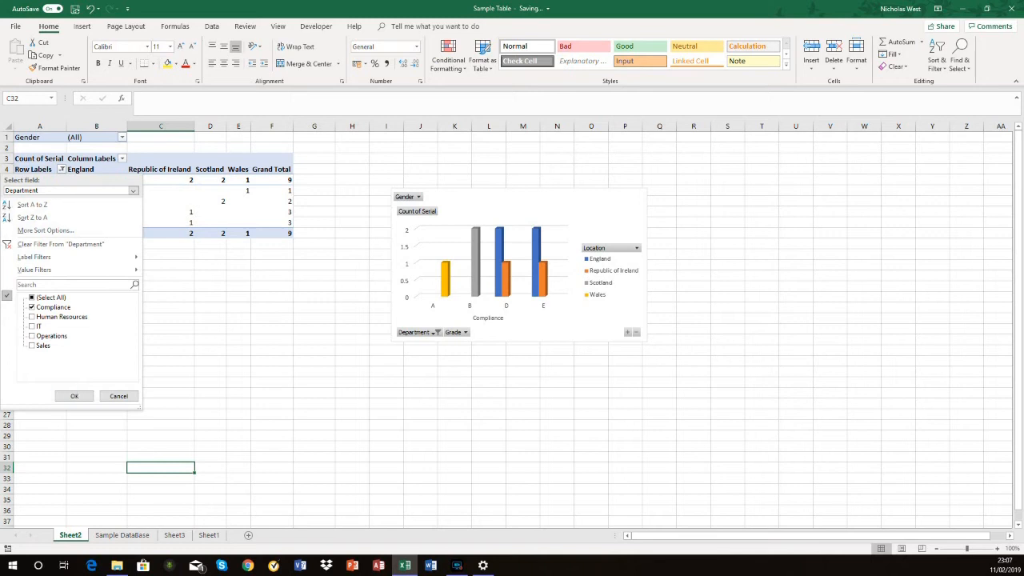
click(32, 298)
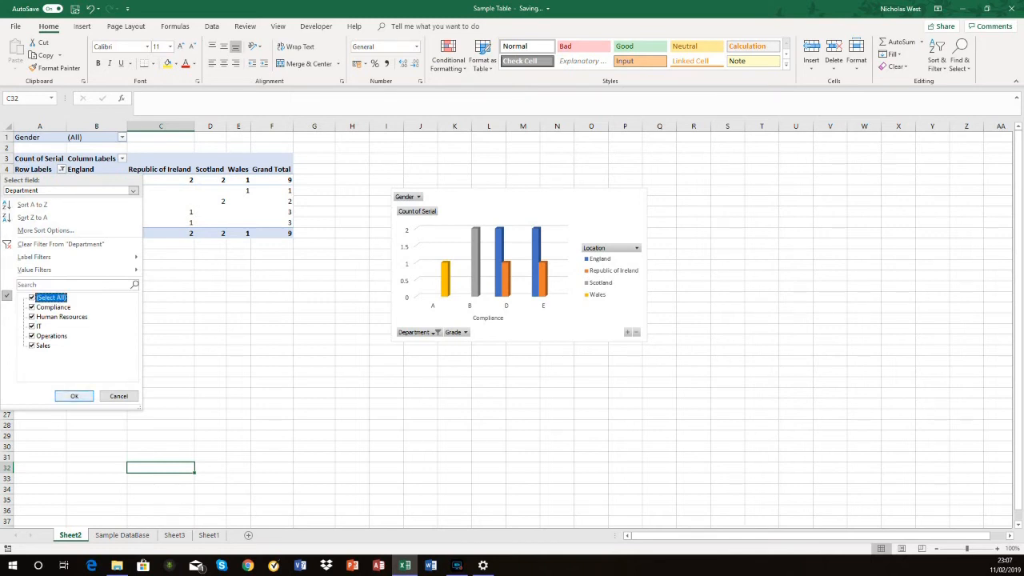
click(73, 396)
- Review the row label filter options for the Grade and Department fields, leaving the filter unchanged
click(78, 169)
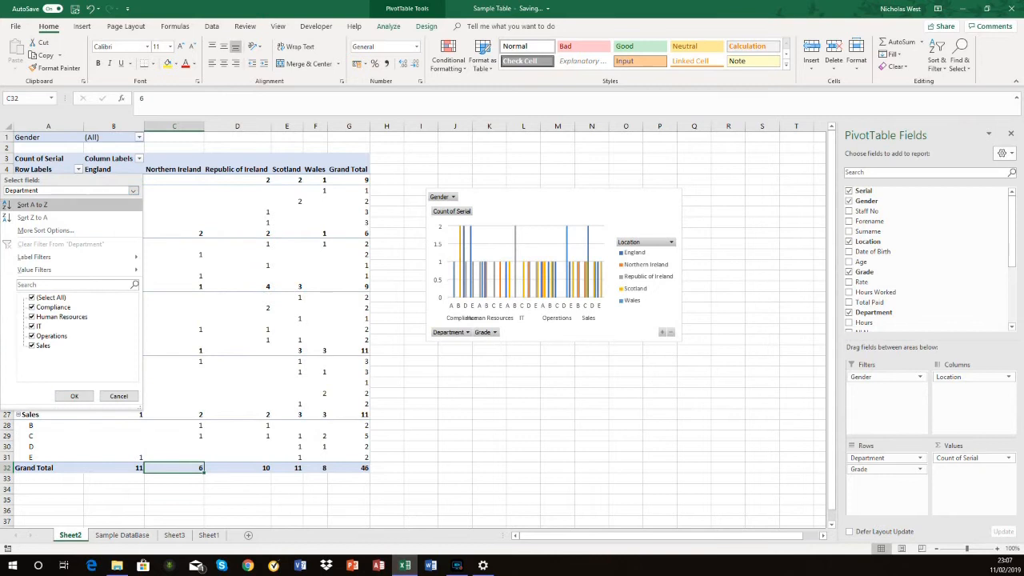
click(133, 191)
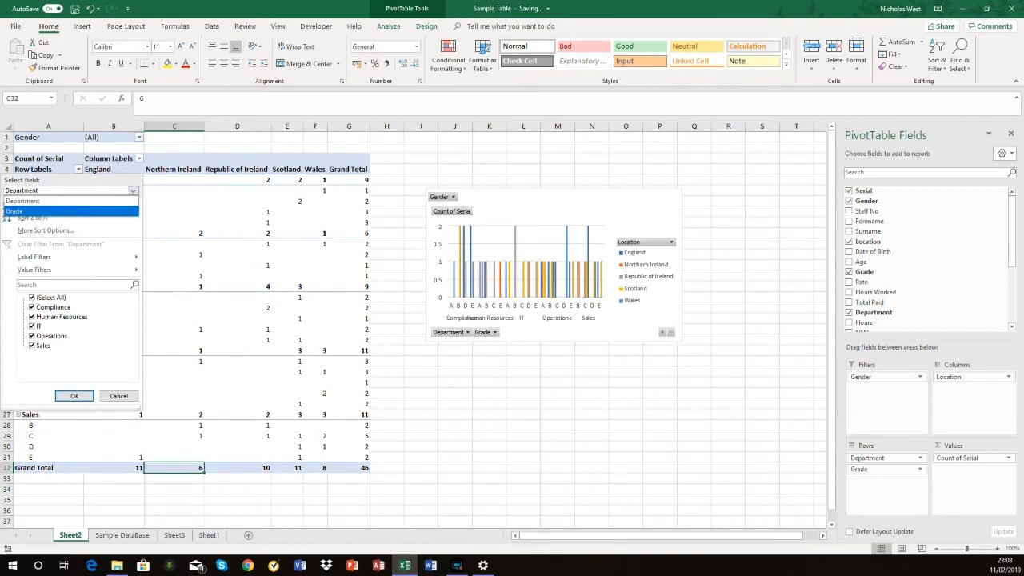
click(6, 212)
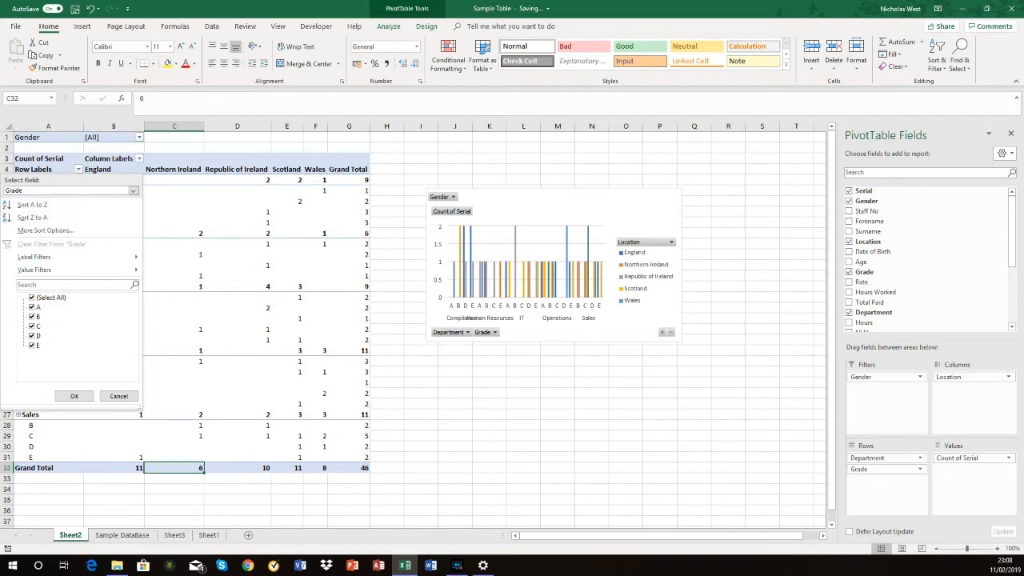
click(133, 190)
click(32, 201)
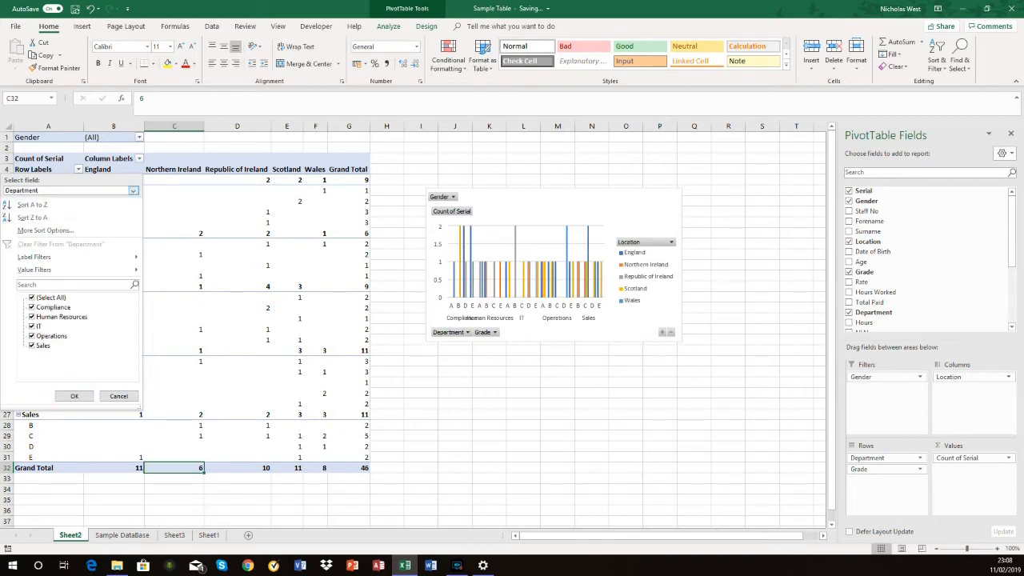
click(118, 396)
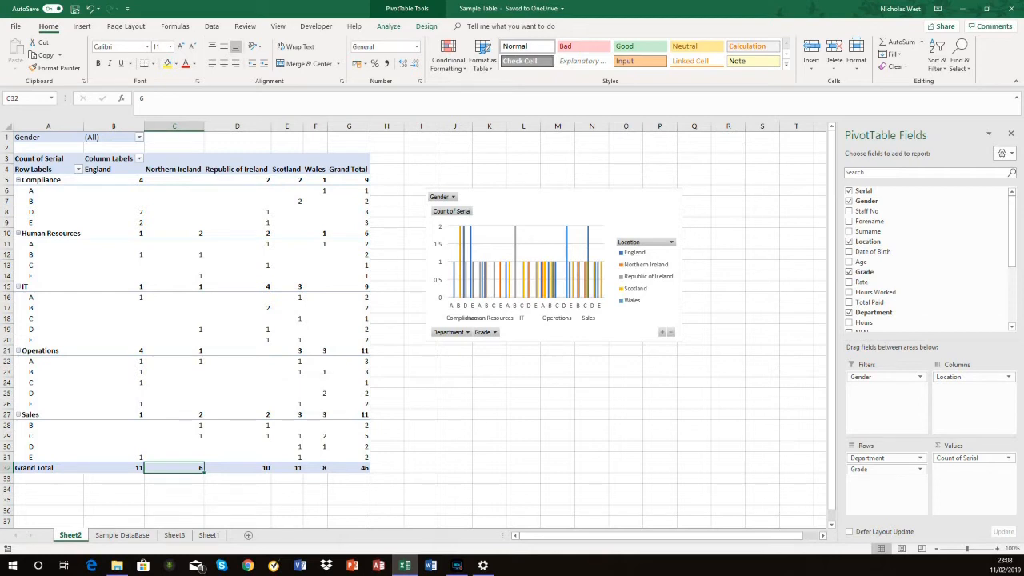
- Select a cell inside the PivotTable, view the source records on the Sample DataBase sheet, and return to Sheet2
click(455, 158)
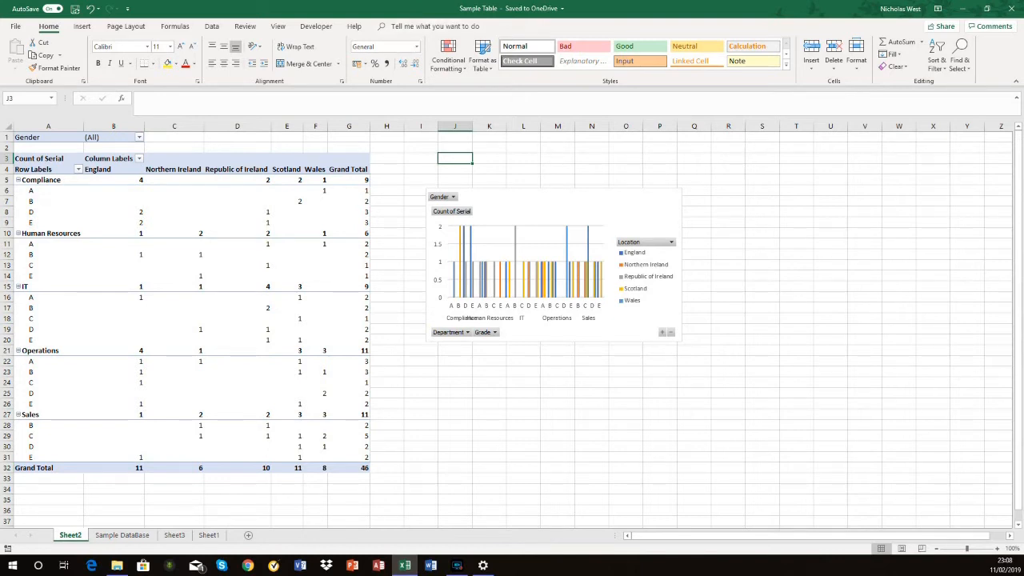
click(238, 202)
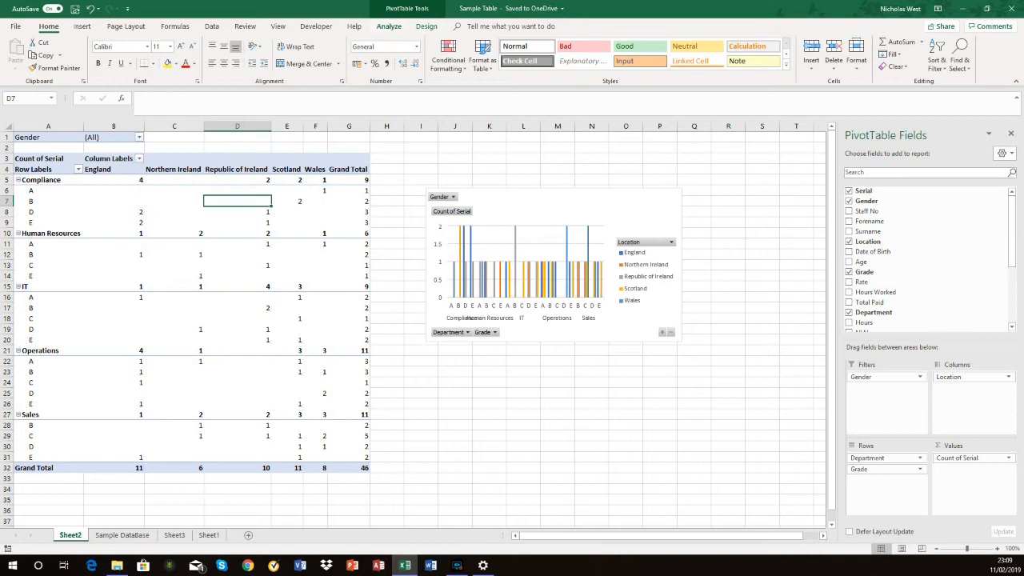
click(389, 25)
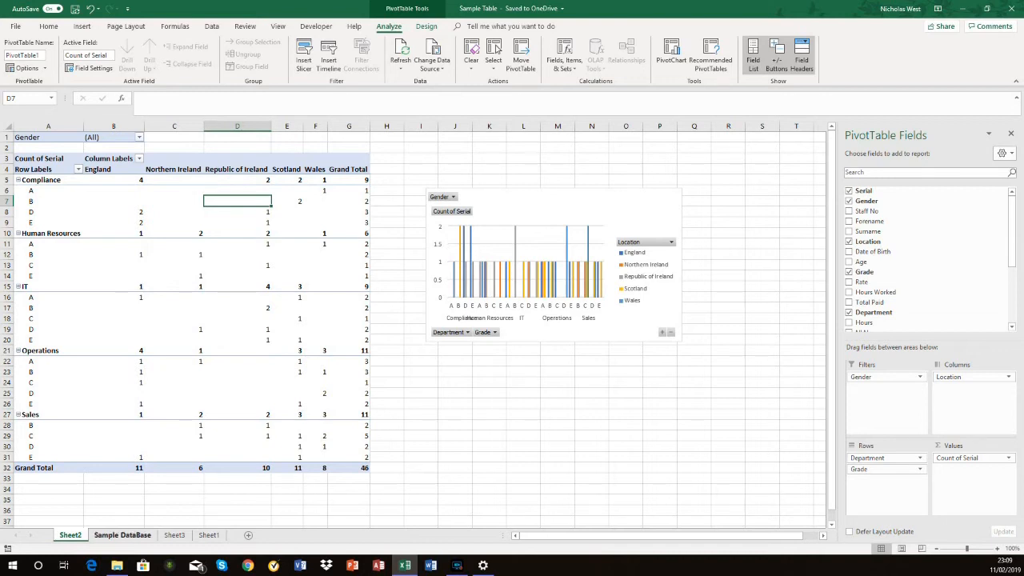
click(123, 534)
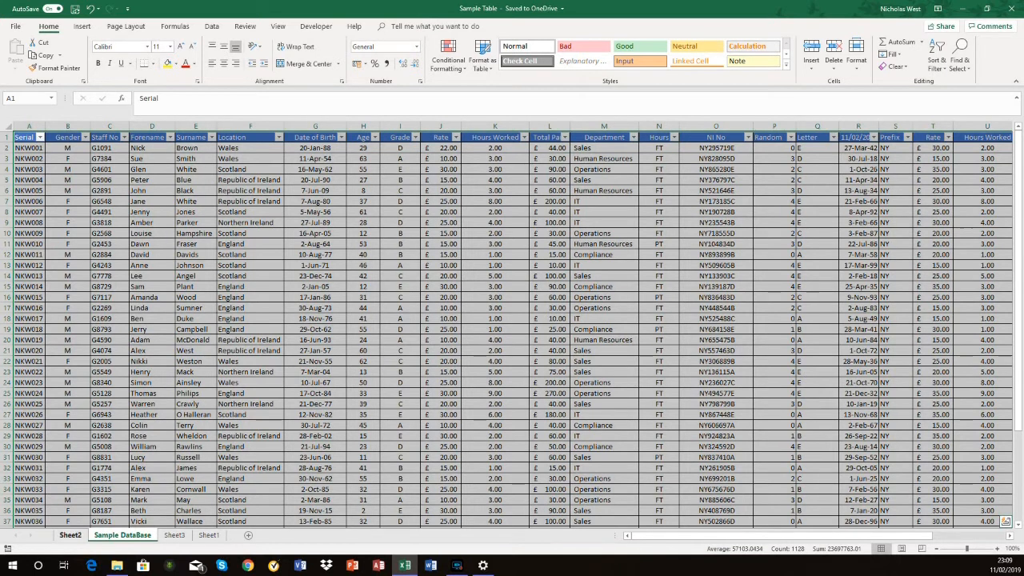
click(70, 535)
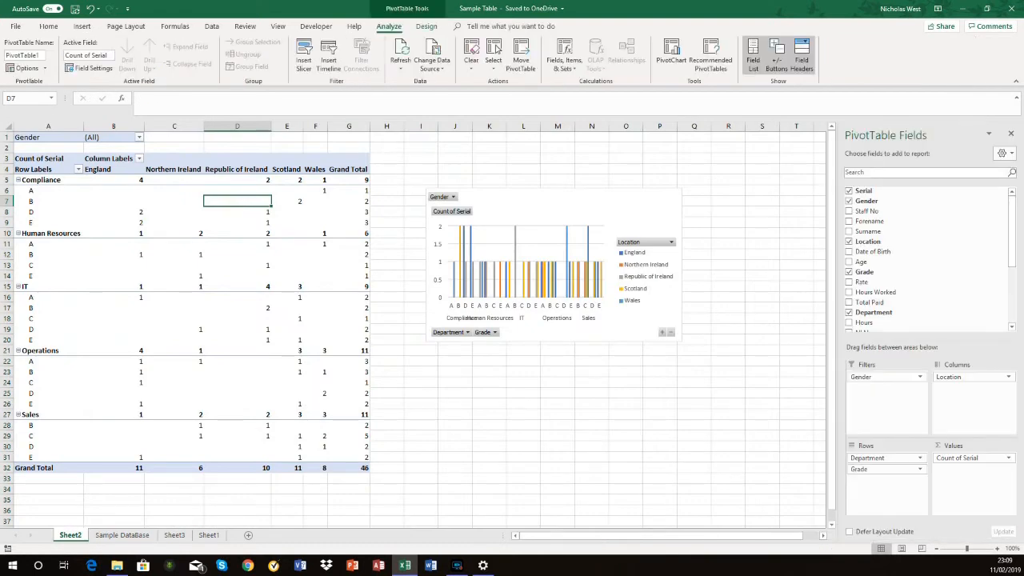
- Refresh the PivotTable's data, and repeat the refresh from the England count for Compliance grade E
click(400, 64)
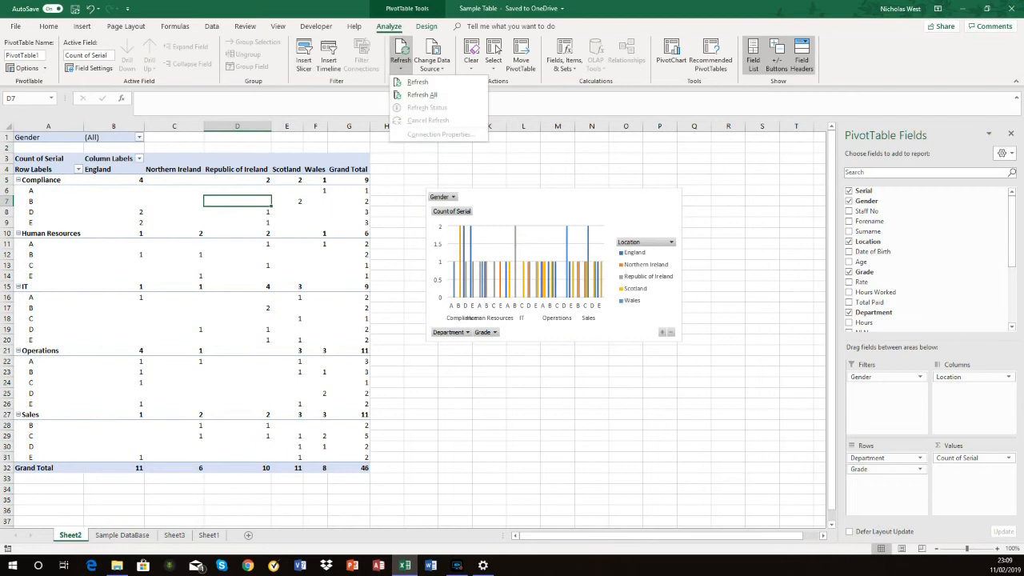
click(418, 81)
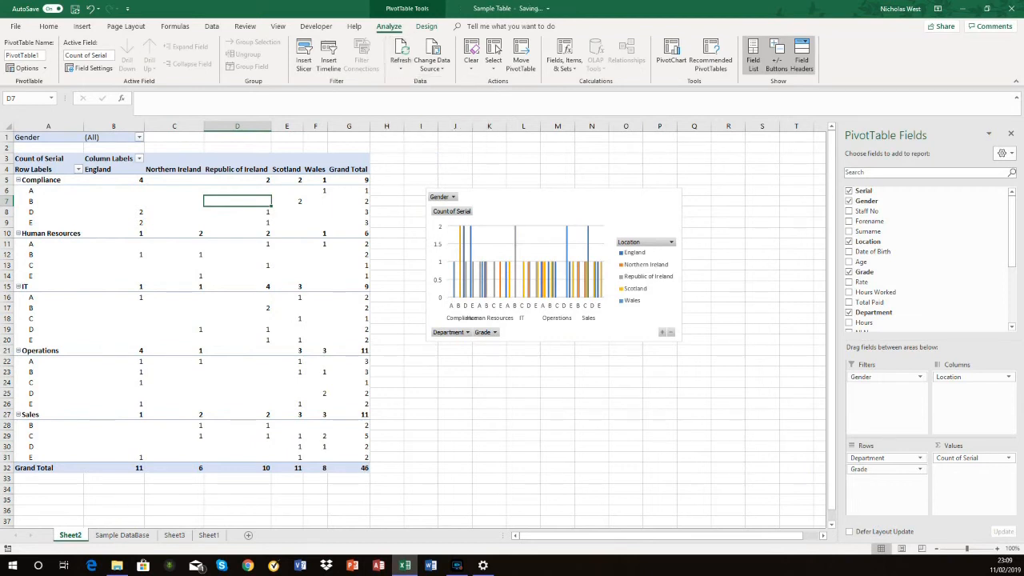
right_click(90, 223)
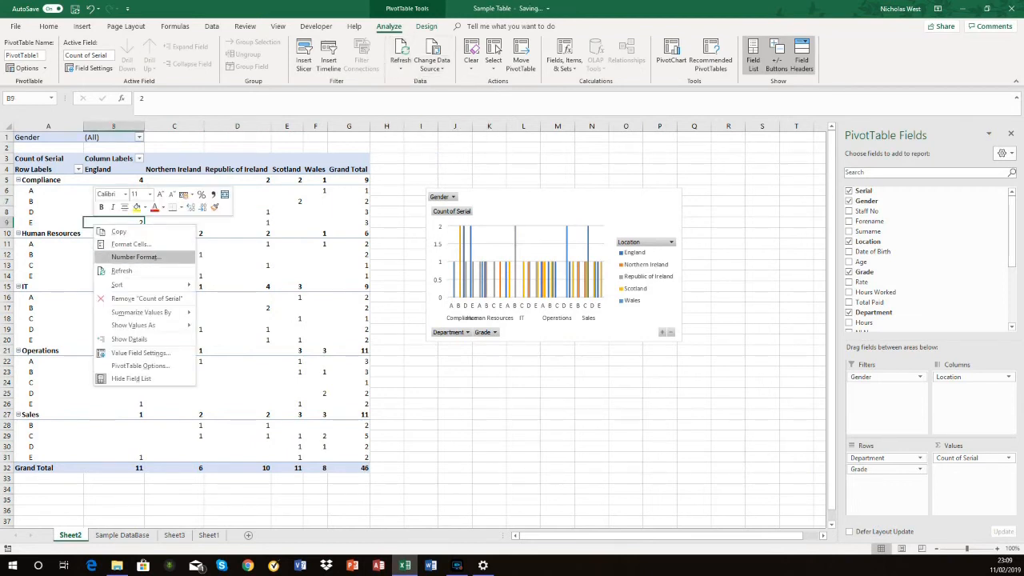
click(128, 271)
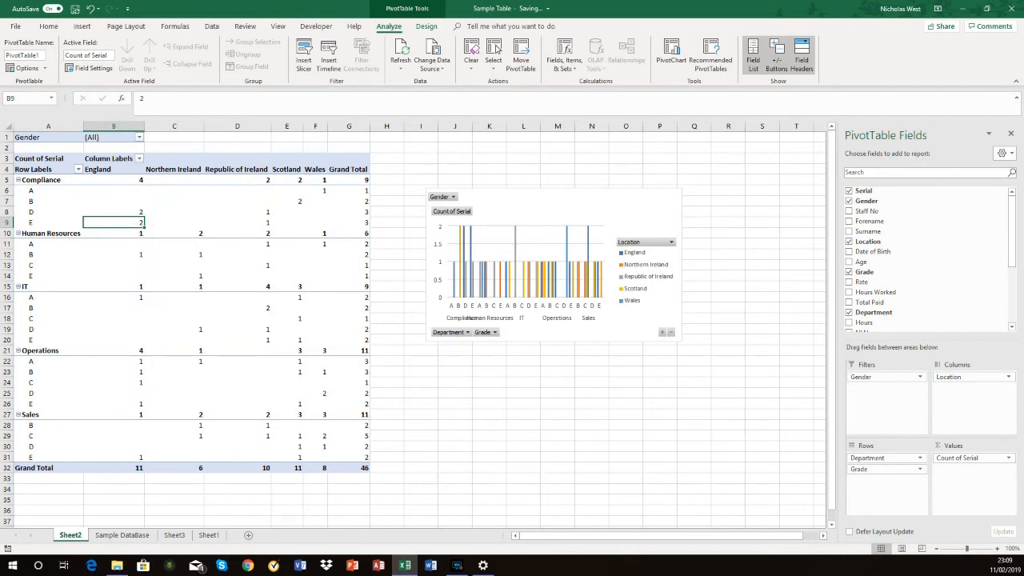
- Review the data refresh settings in the PivotTable Options and close them without changes
click(45, 68)
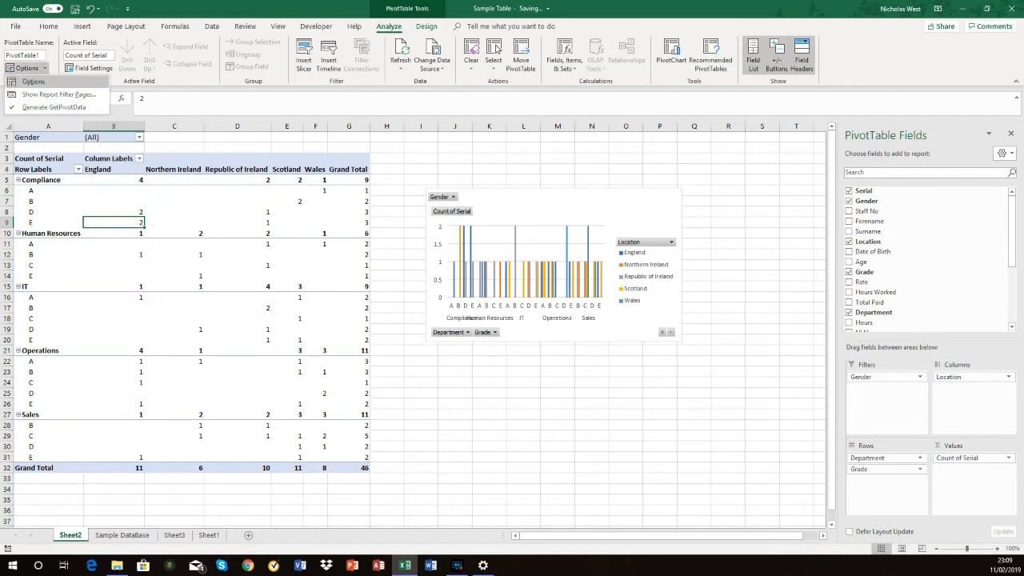
click(39, 81)
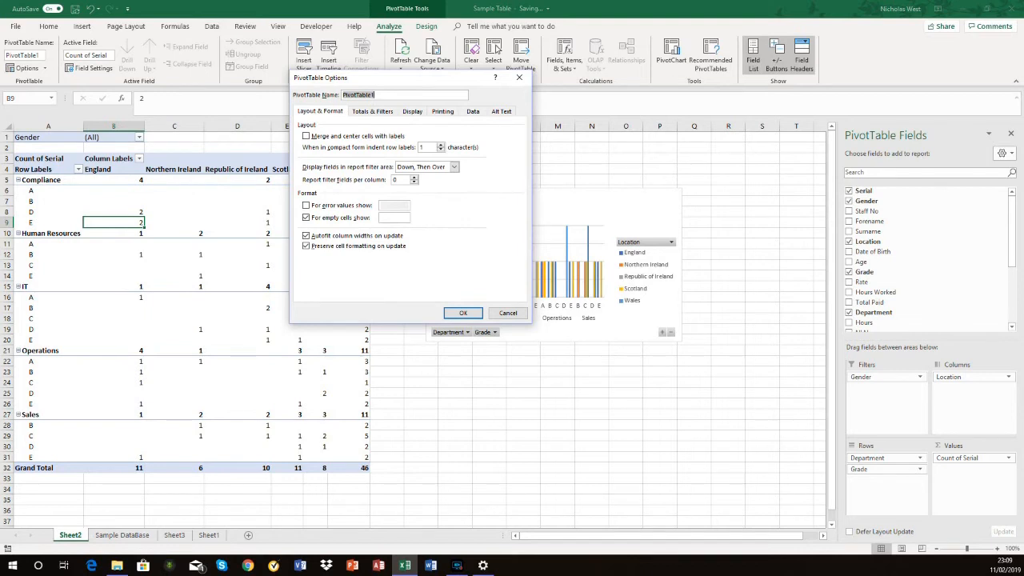
click(473, 111)
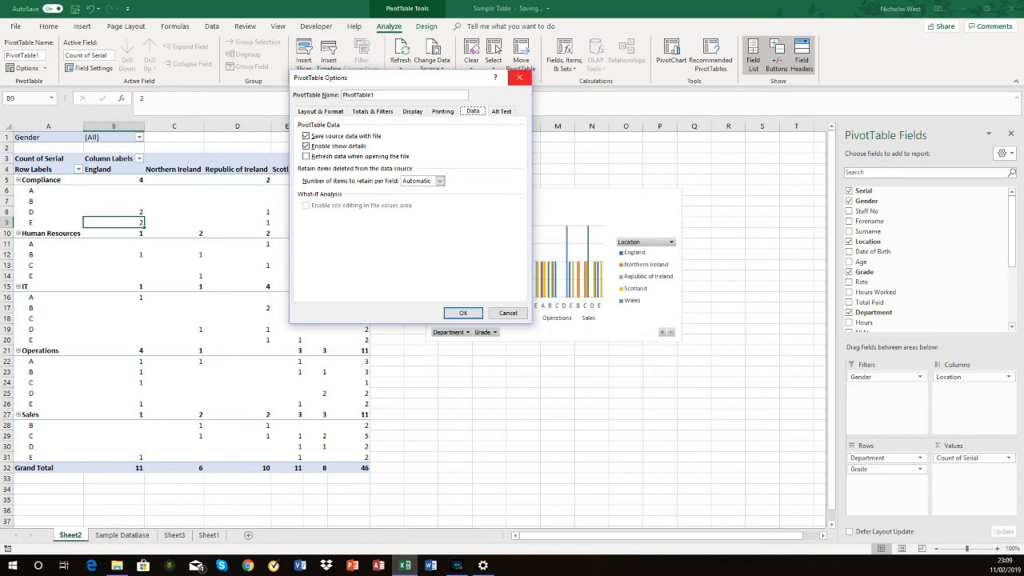
click(518, 78)
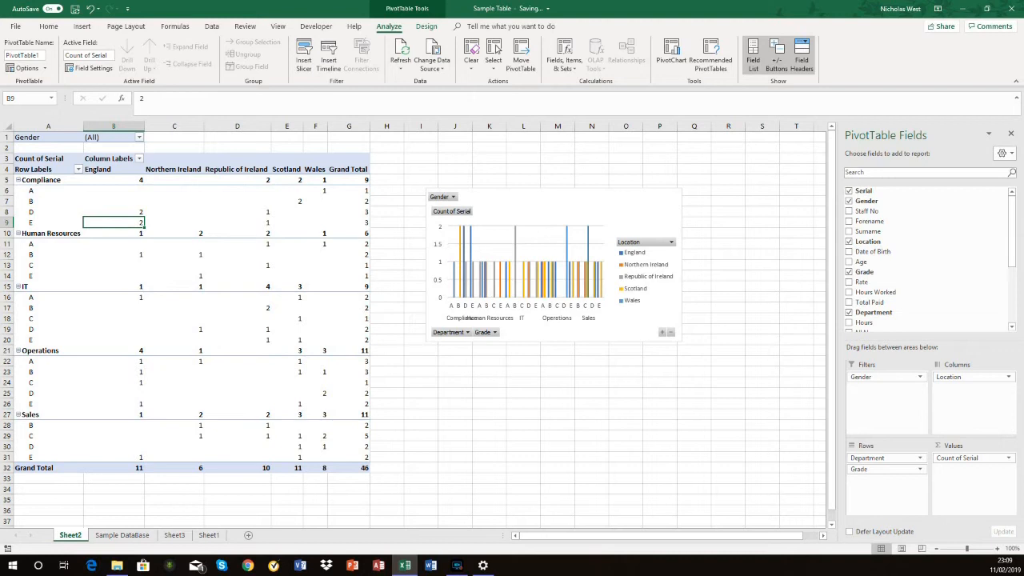
- Inspect the last rows of the source data on the Sample DataBase sheet and return to Sheet2
click(122, 534)
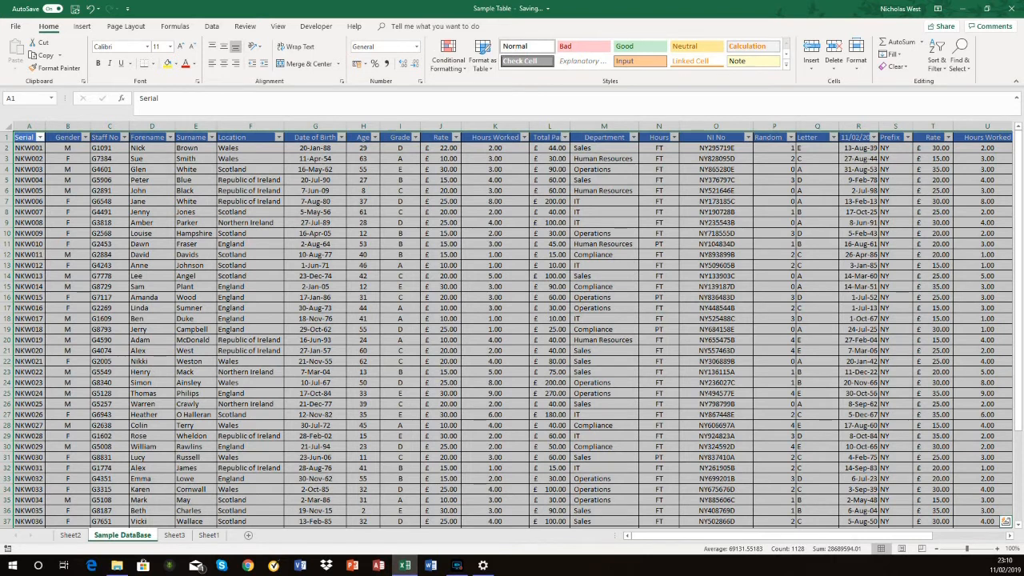
scroll(512, 320, down, 5)
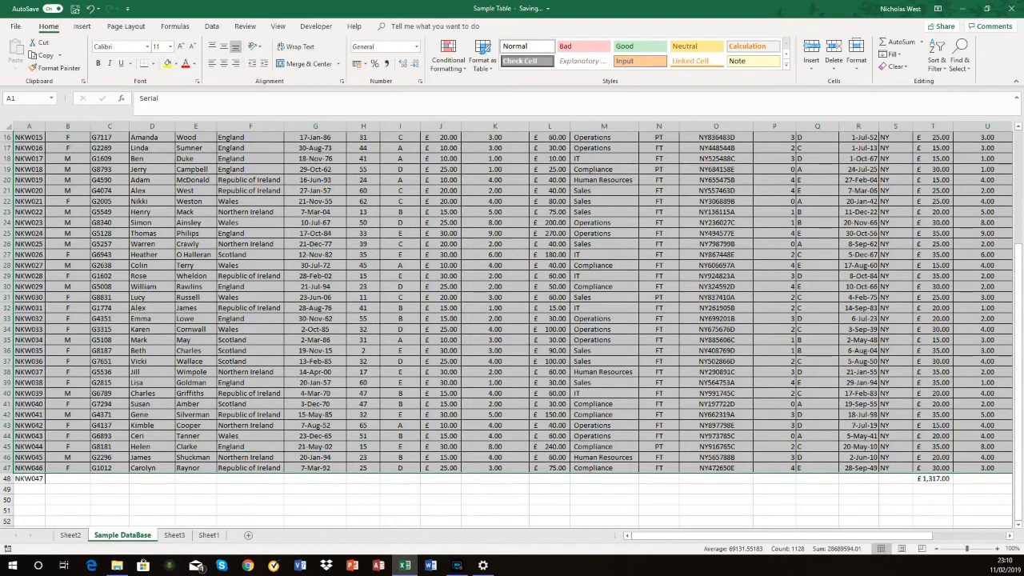
click(71, 535)
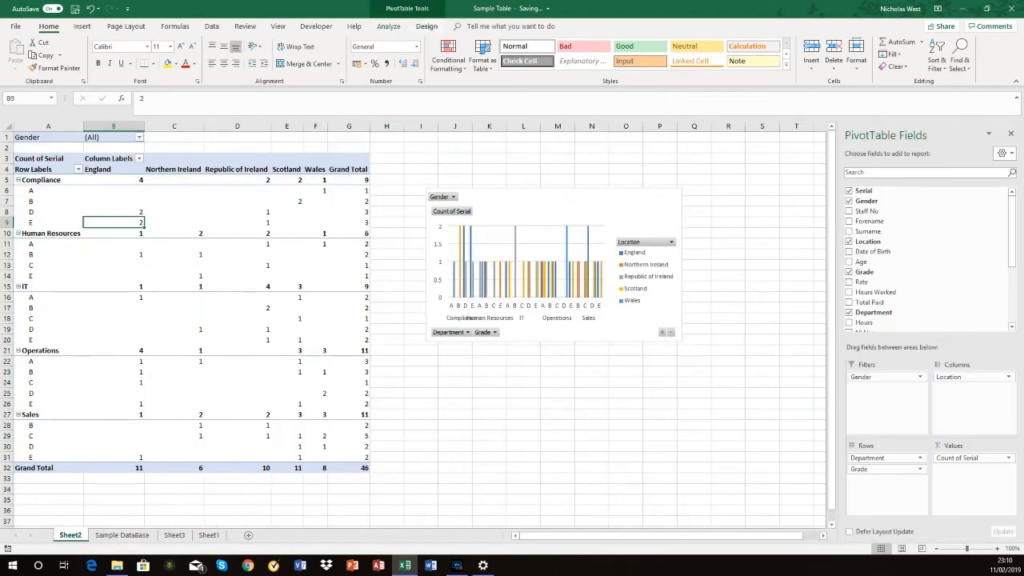
- Change the PivotTable's data source range to 'Sample DataBase'!$A$1:$X$50 and refresh the PivotTable
click(427, 26)
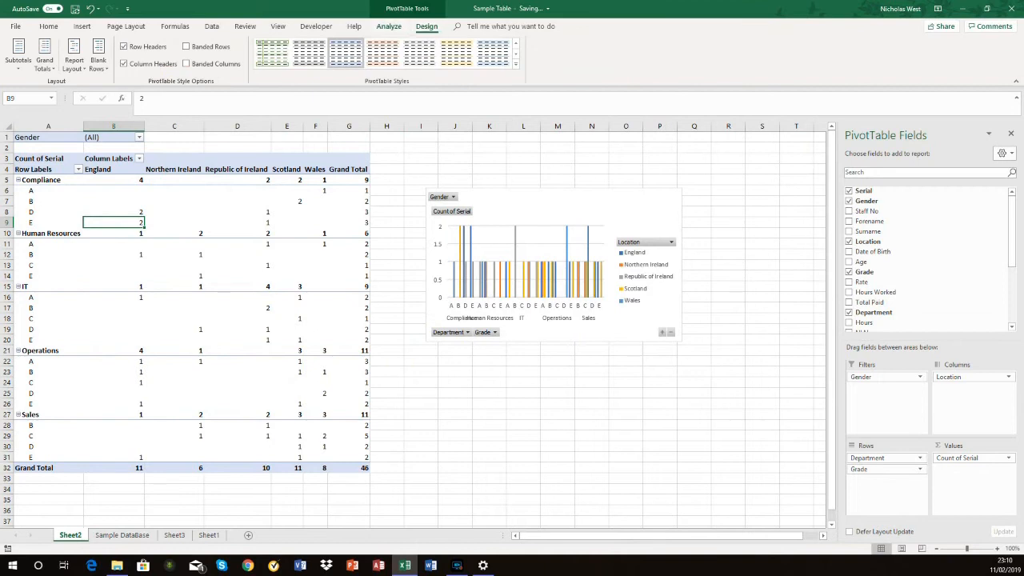
click(389, 26)
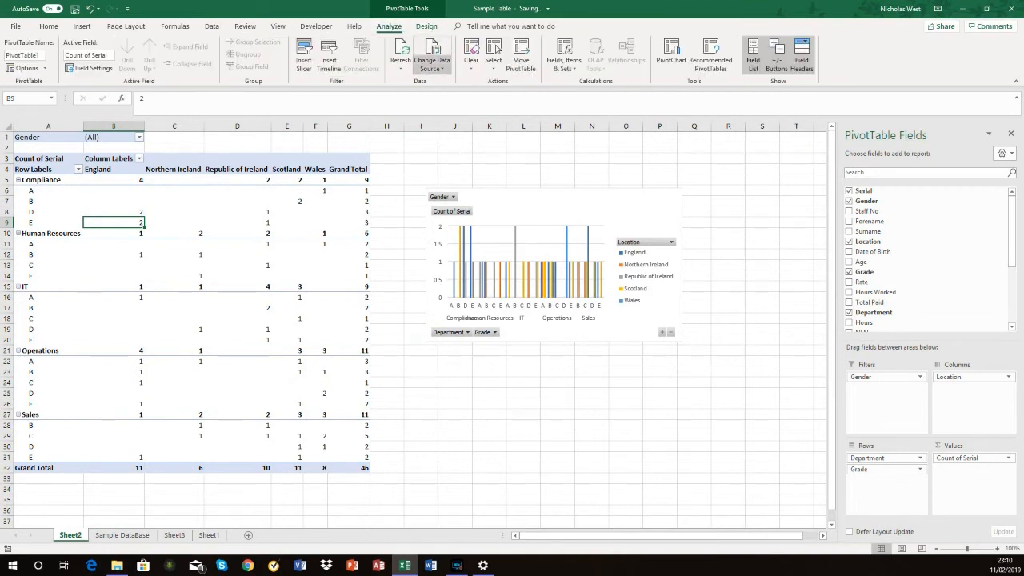
click(432, 50)
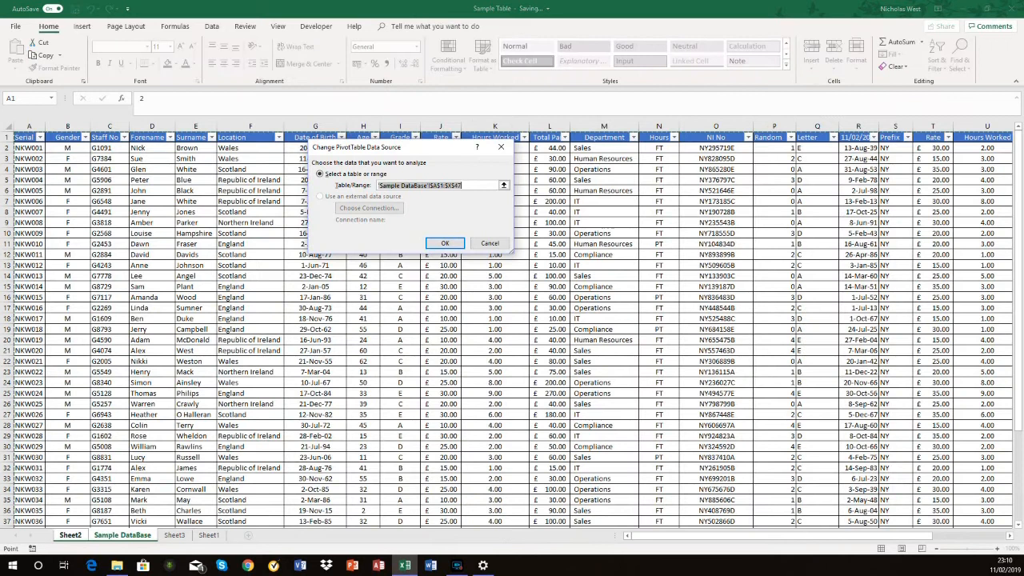
click(504, 186)
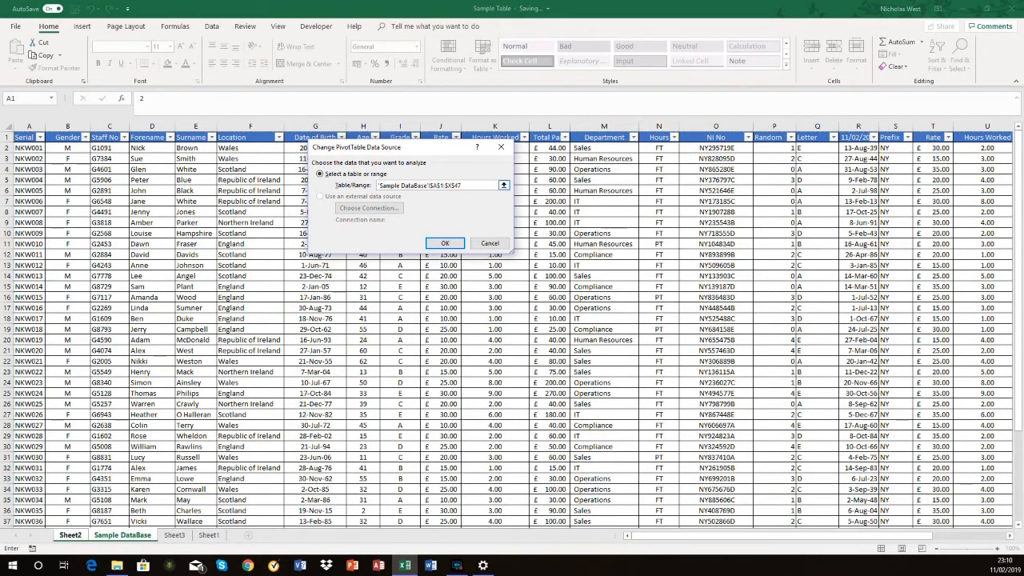
key(BackSpace)
text(4)
key(BackSpace)
text(50)
drag(912, 536, 985, 536)
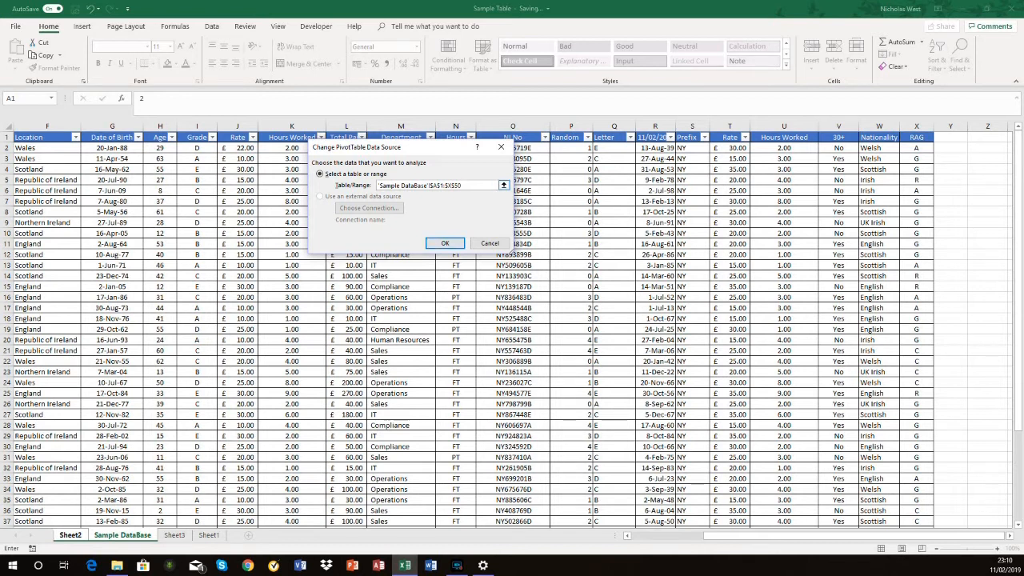
key(Return)
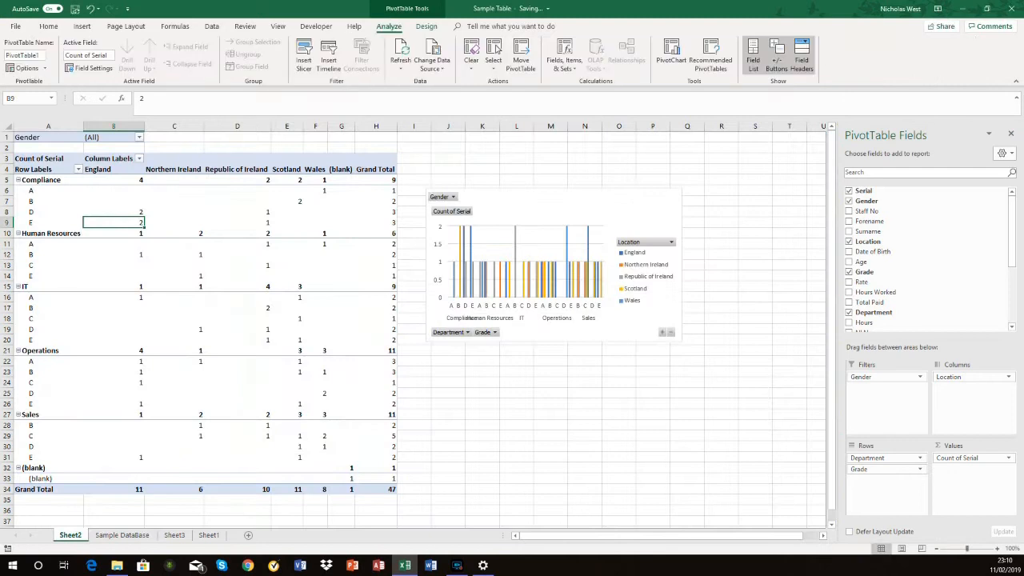
right_click(158, 289)
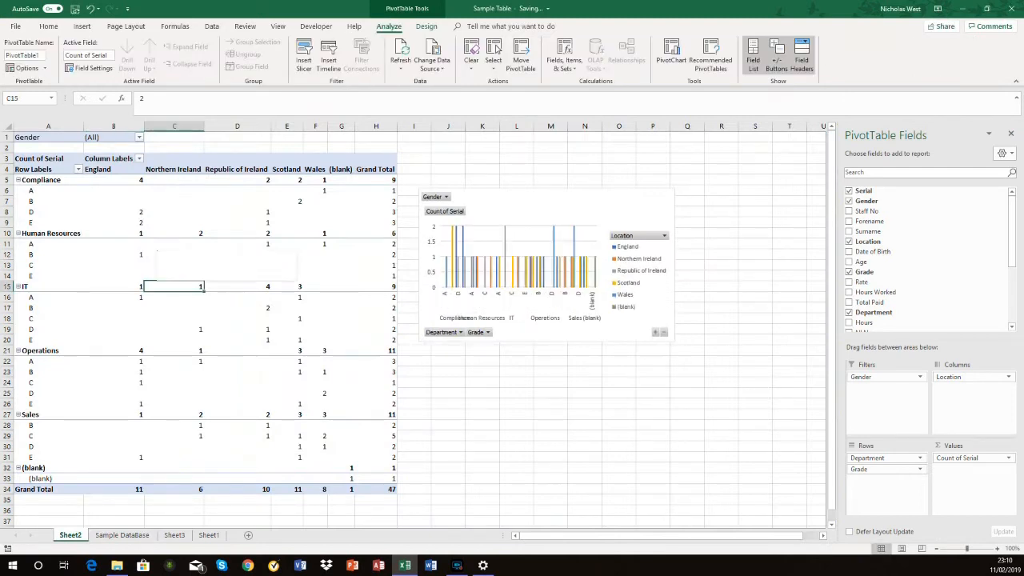
click(185, 335)
- Inspect the end of the source data on the Sample DataBase sheet and return to Sheet2
click(123, 534)
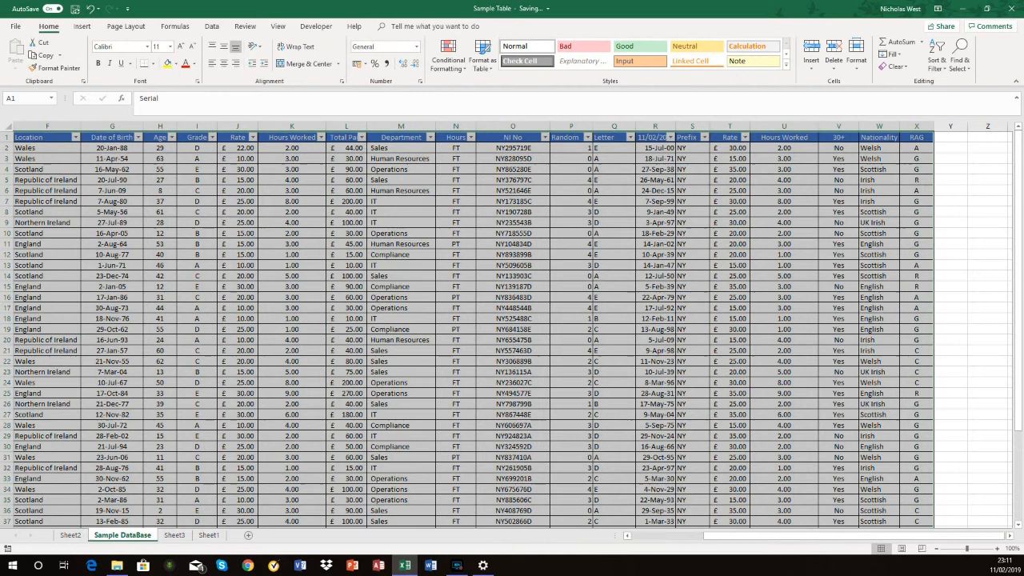
scroll(512, 320, down, 1)
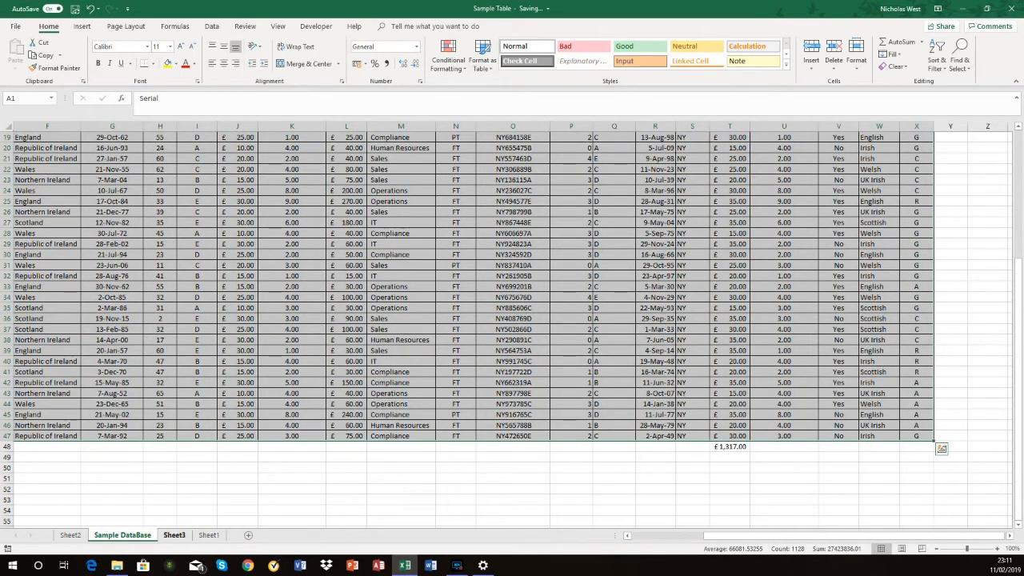
click(70, 534)
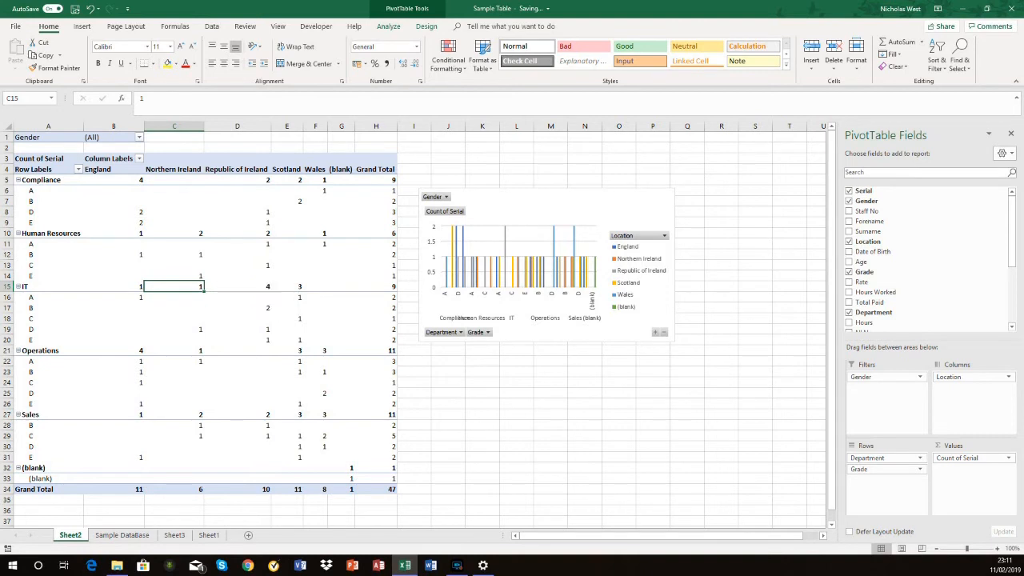
- Select the source data from the Location header through the RAG column, F1:X47, on the Sample DataBase sheet
click(122, 535)
scroll(512, 320, up, 6)
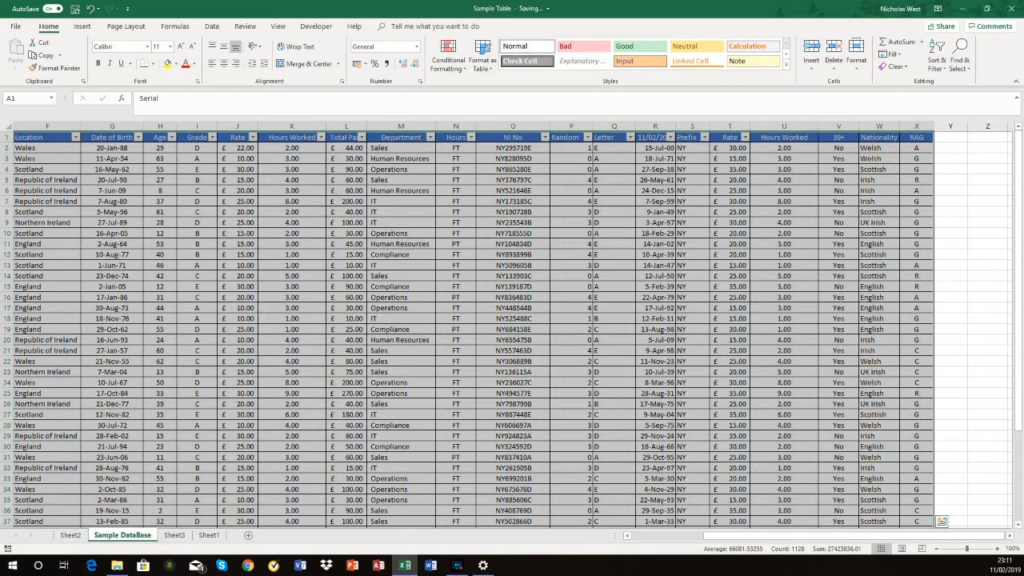
drag(40, 137, 935, 507)
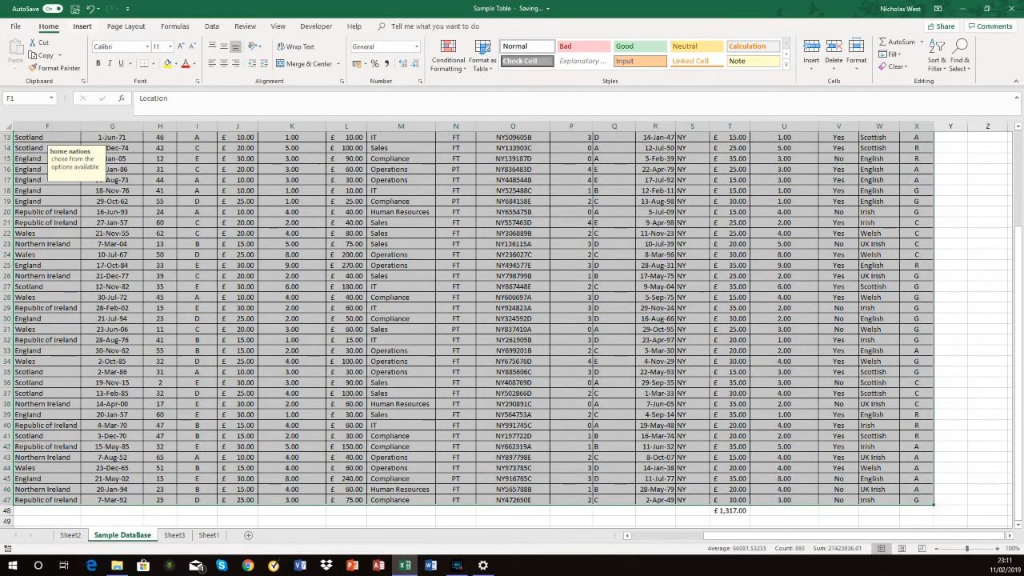
- Try to convert the selected range F1:X47 into a table with headers
click(83, 27)
click(94, 58)
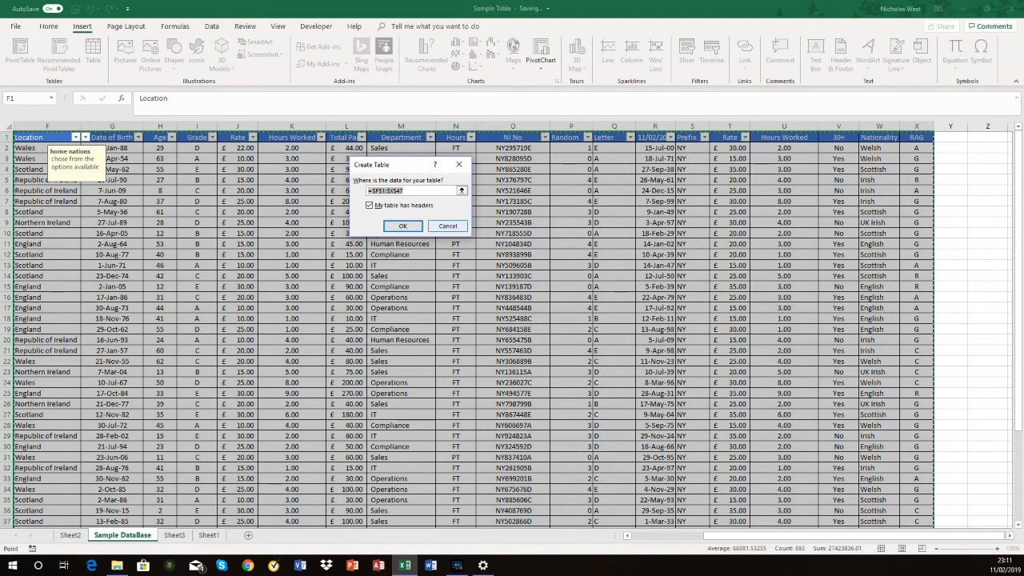
click(402, 226)
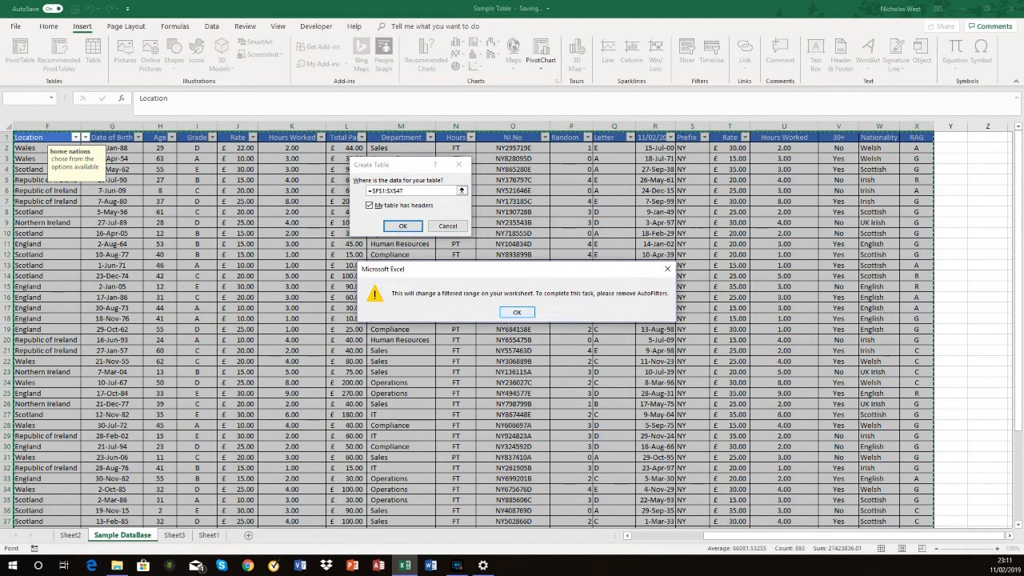
key(Return)
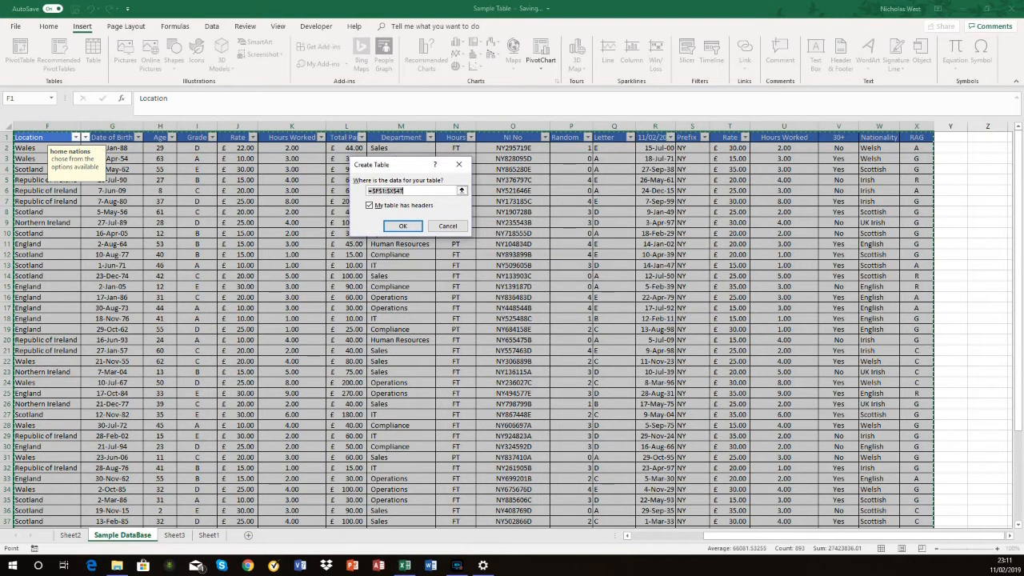
key(Escape)
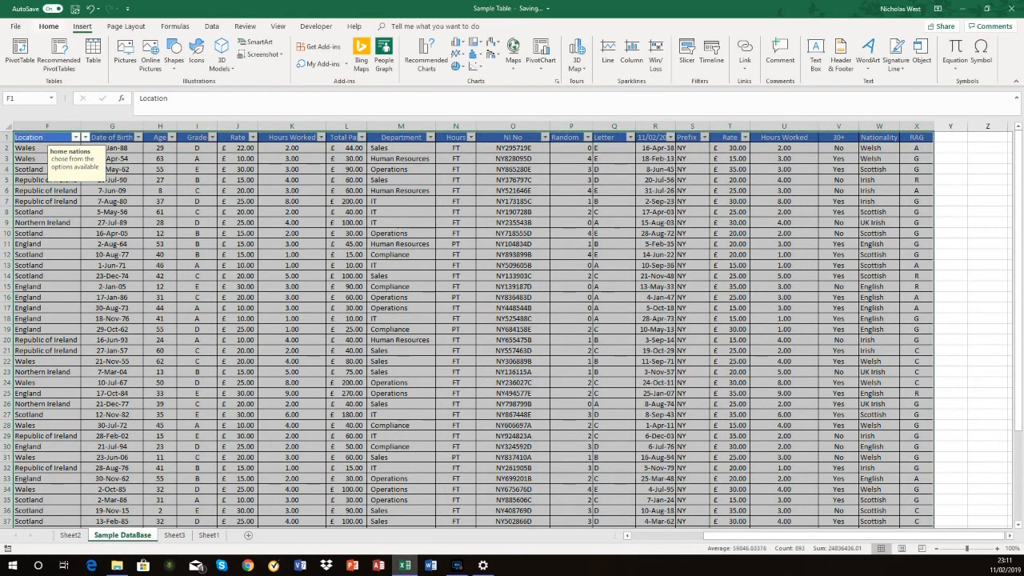
- Remove the filters from the source data's header row
click(49, 27)
click(936, 60)
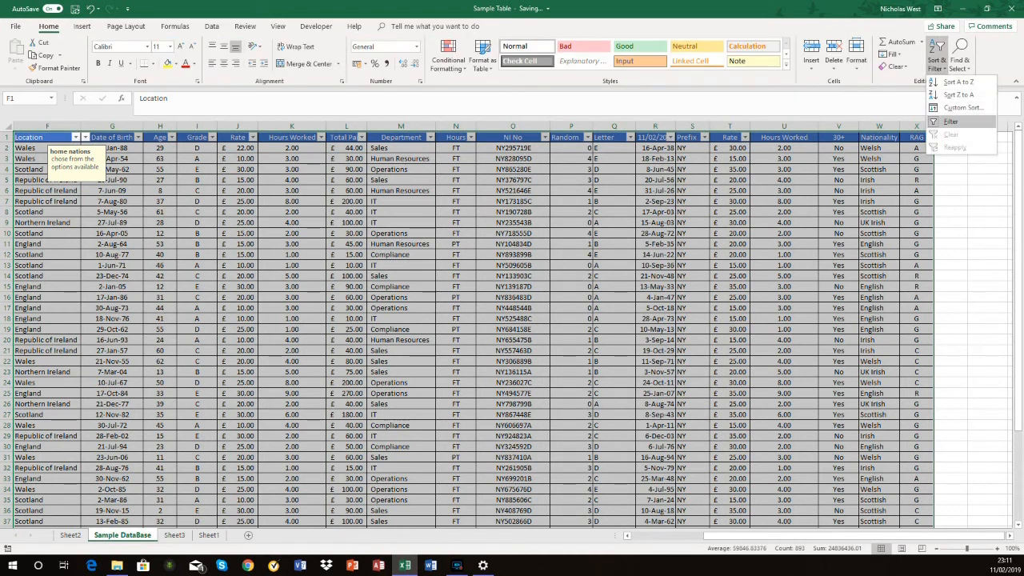
click(950, 121)
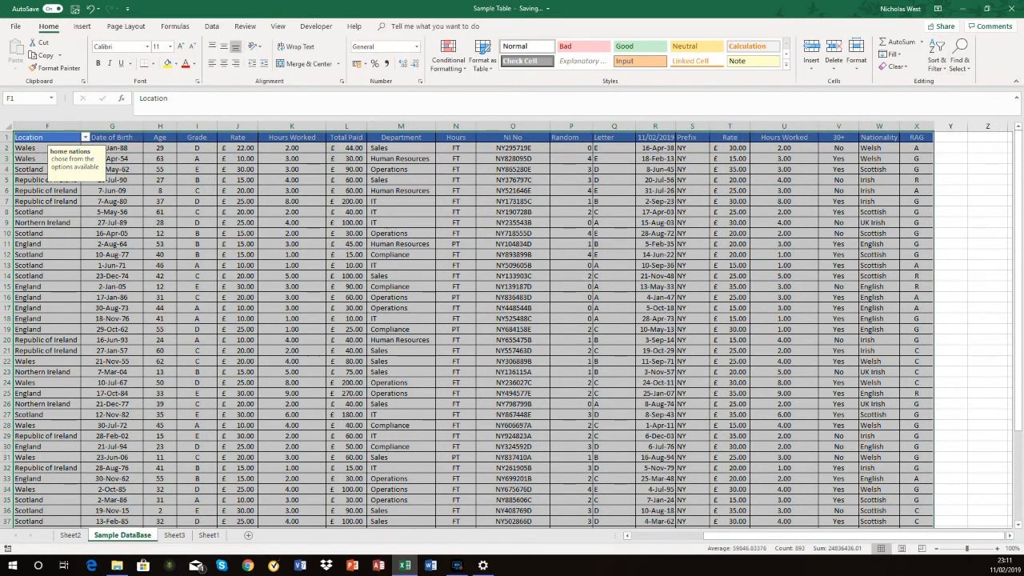
- Create a table with headers from the selected range F1:X47
click(82, 26)
click(93, 54)
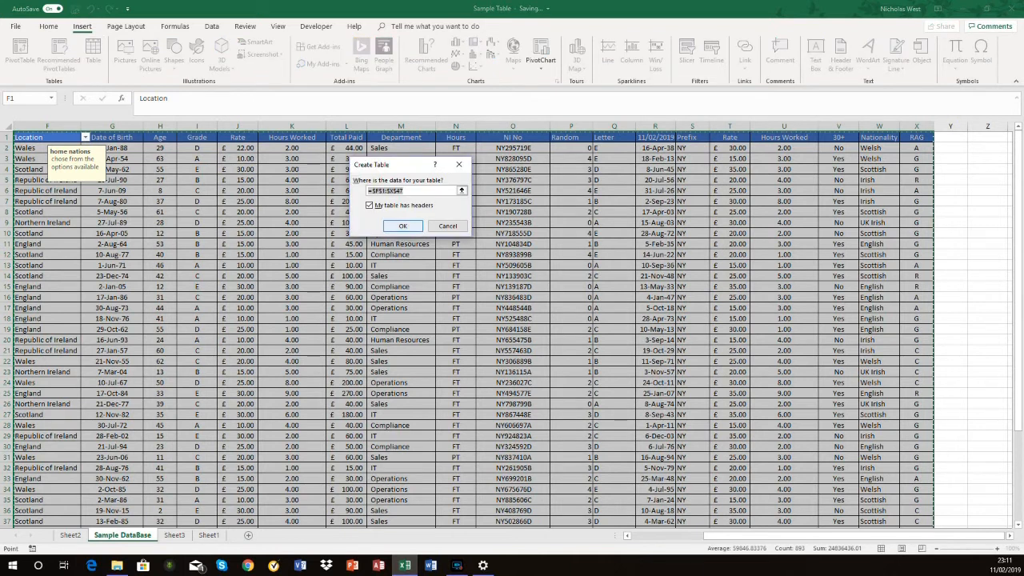
key(Return)
key(Left)
key(Return)
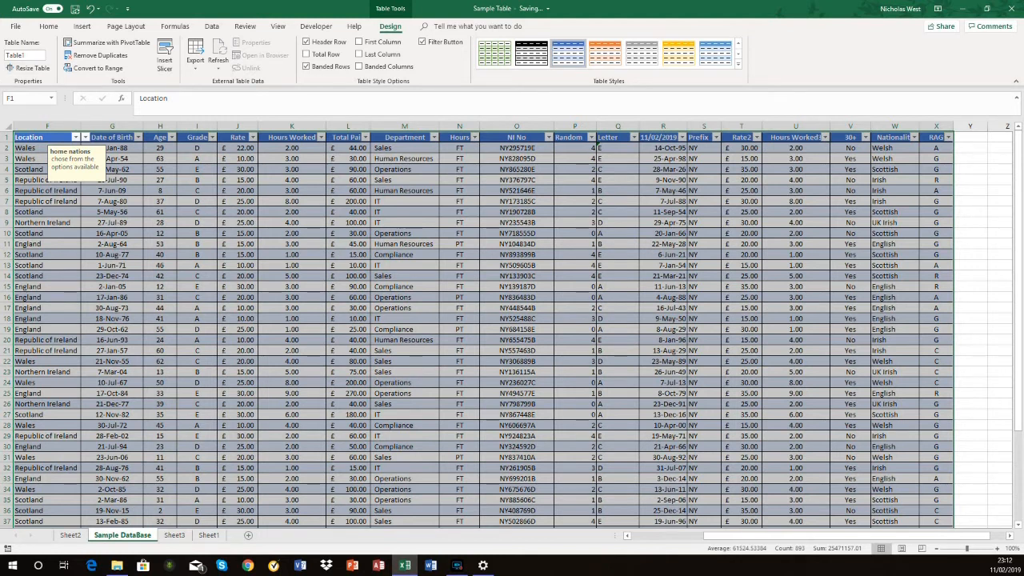
- Add a Country column header in cell Y1, directly after the table's RAG column
click(969, 137)
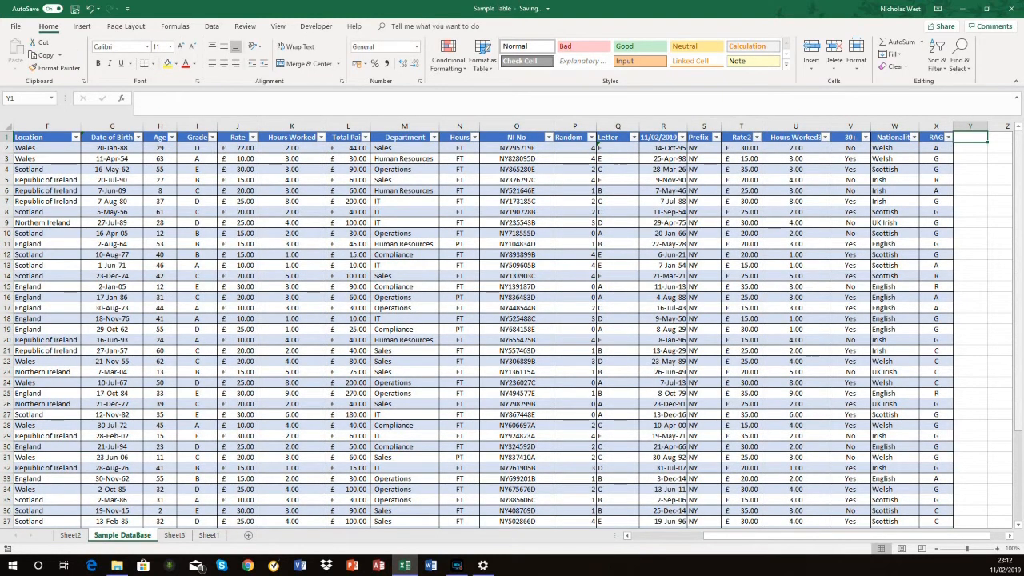
text(Country)
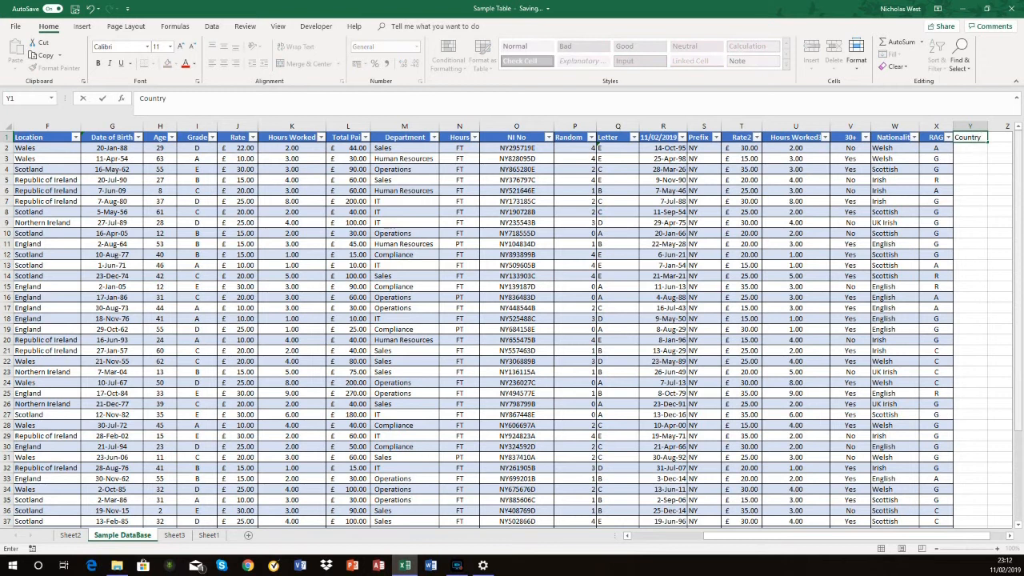
key(Return)
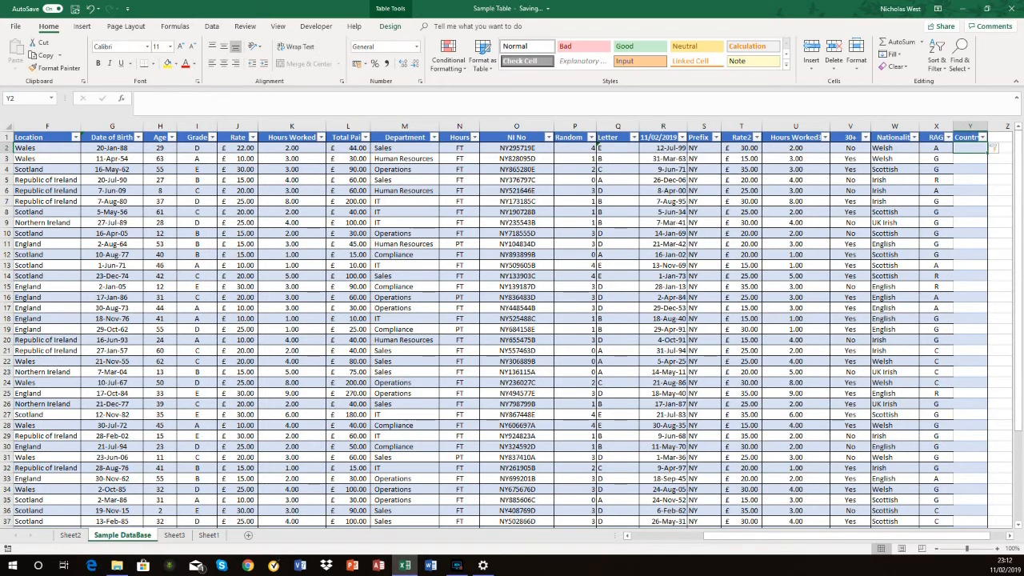
- Change the data source of the PivotTable on Sheet2 to table1
click(71, 534)
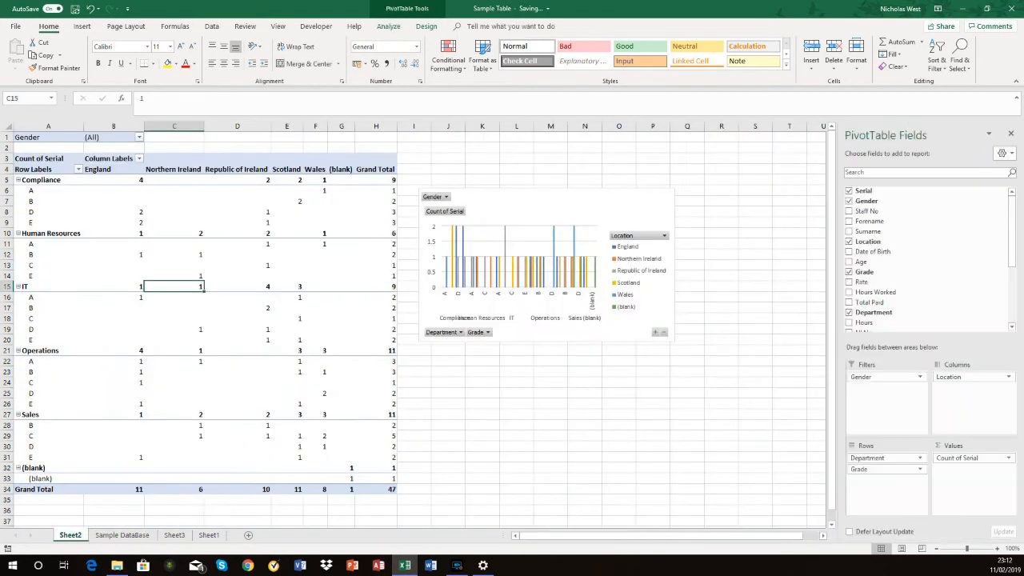
click(389, 26)
click(432, 48)
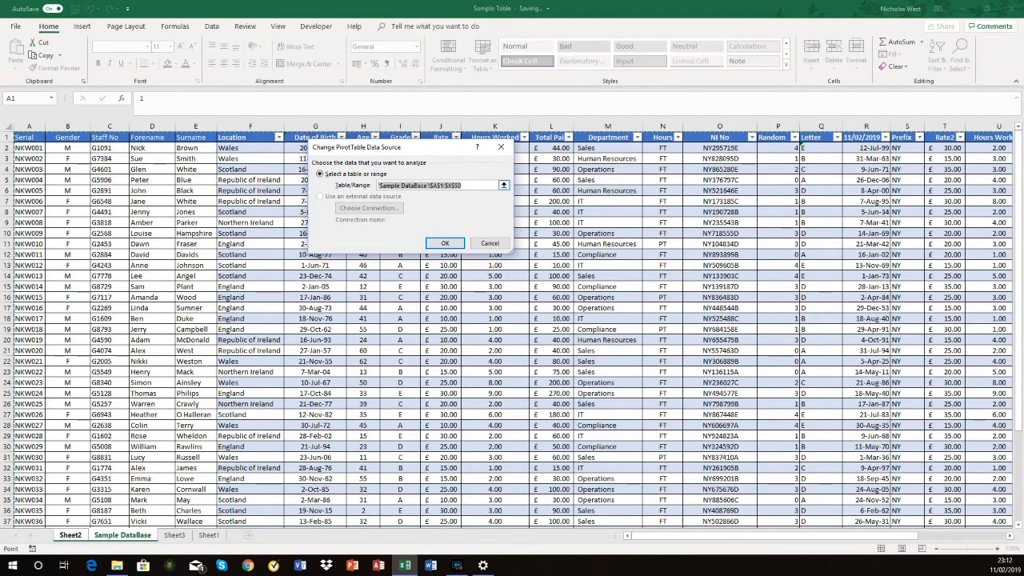
click(482, 185)
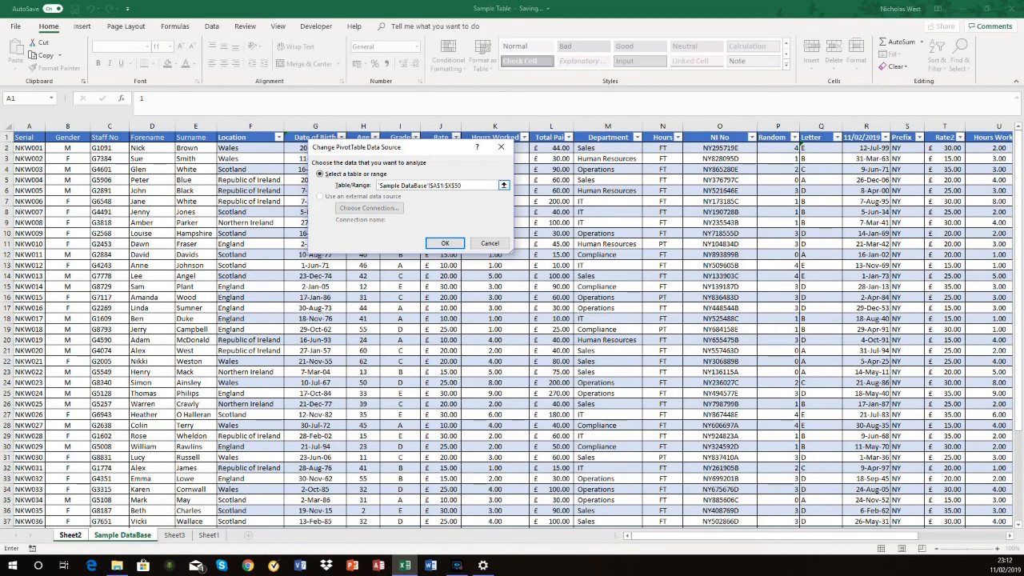
drag(480, 186, 377, 186)
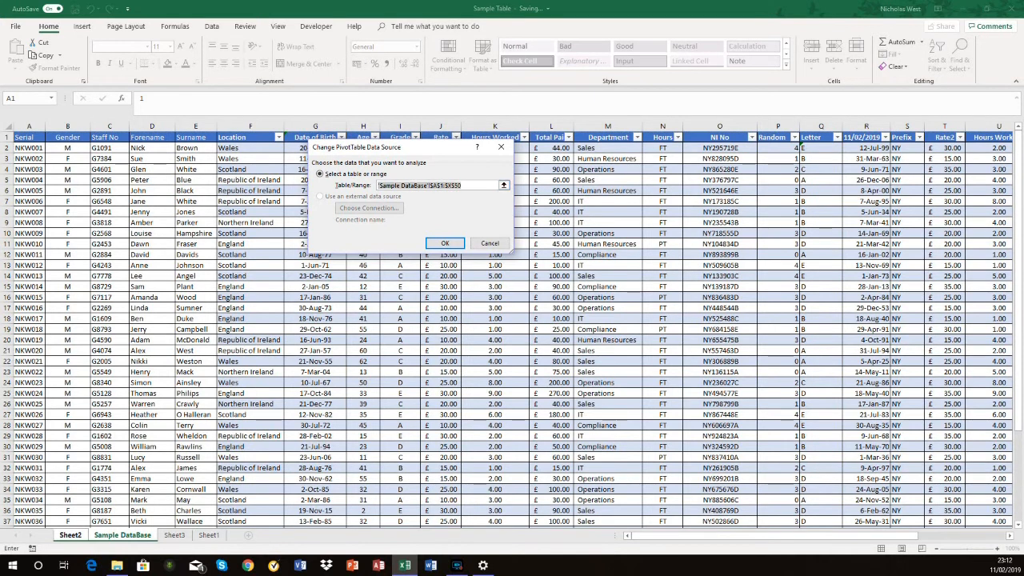
text(table1)
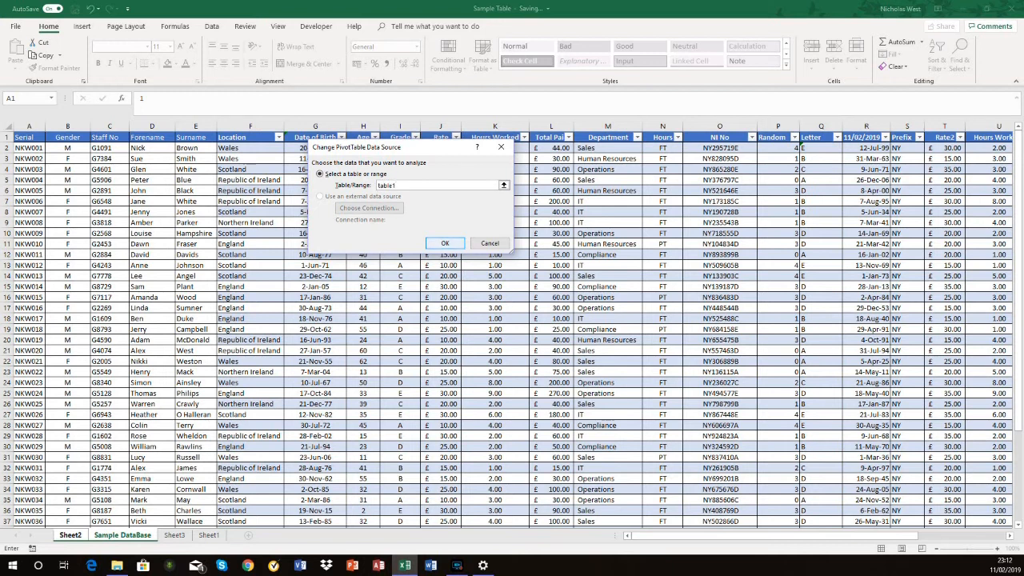
click(445, 243)
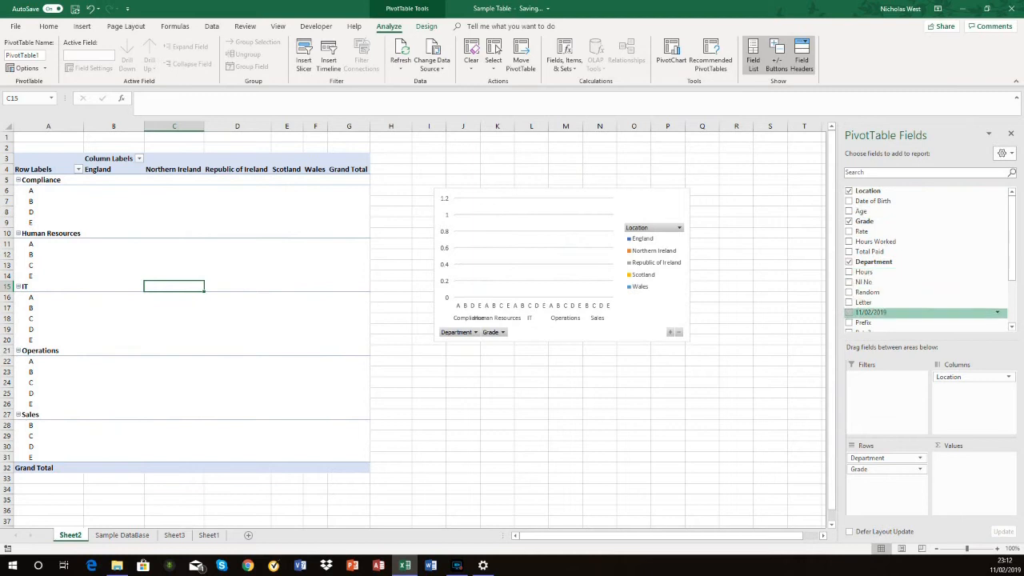
- Review the available fields in the PivotTable's field list and return to the Sample DataBase sheet
scroll(920, 291, down, 3)
scroll(920, 253, up, 3)
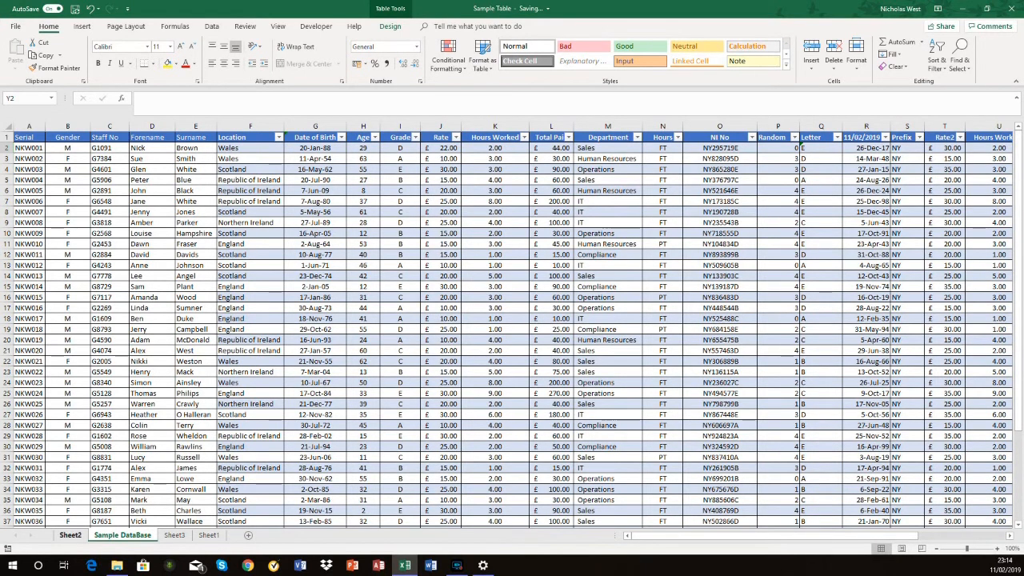
click(71, 535)
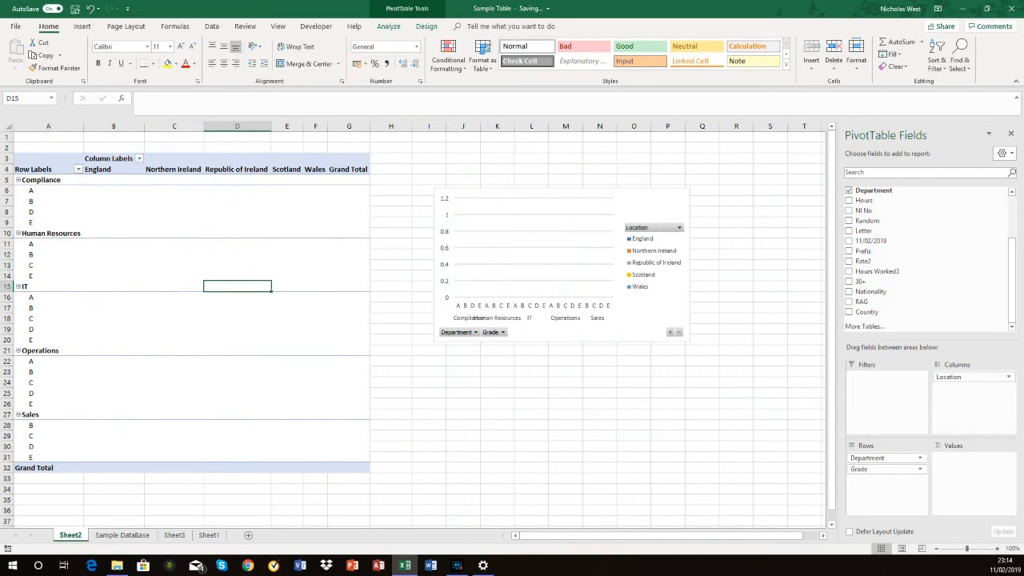
click(122, 535)
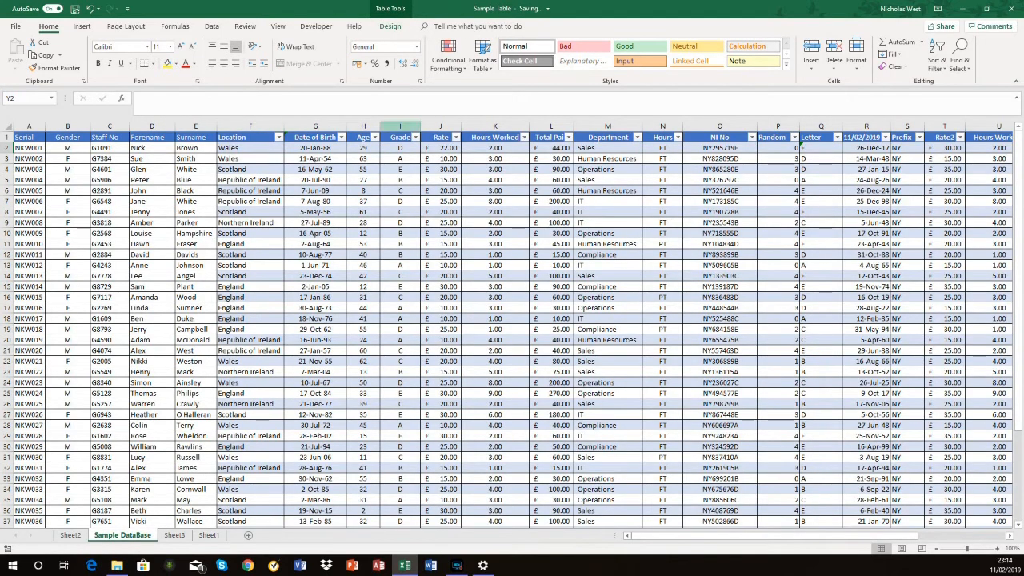
- Resize the table on the Sample DataBase sheet to the range $A$1:$Y$47 so it includes columns A to E
drag(195, 126, 29, 127)
click(250, 148)
key(ctrl+shift+Right)
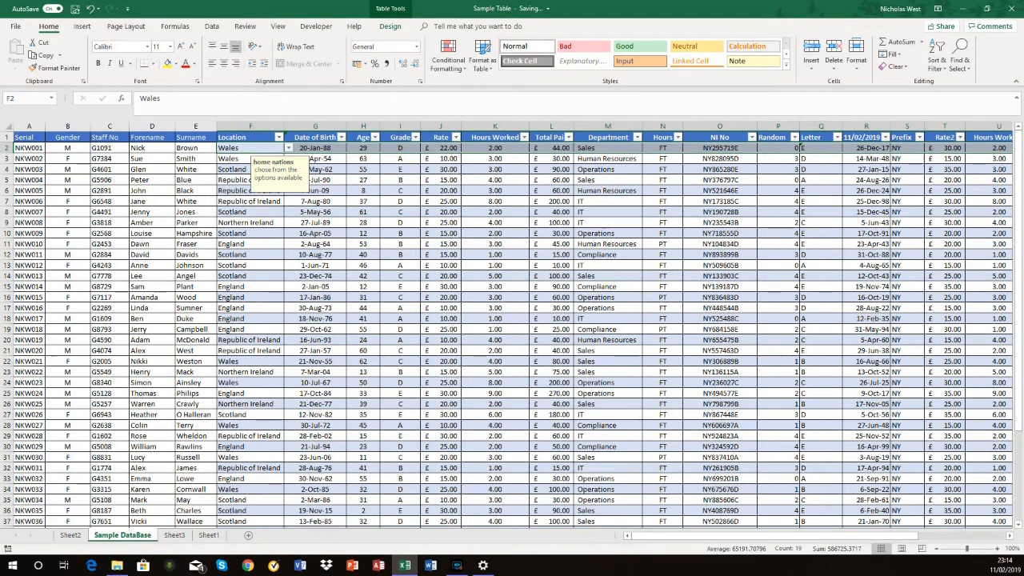
click(390, 26)
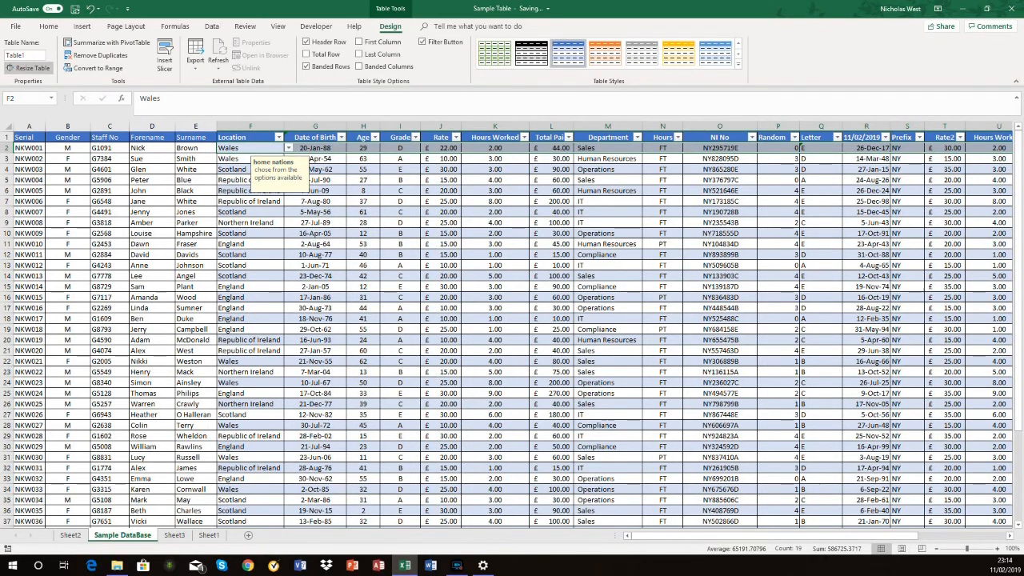
click(28, 67)
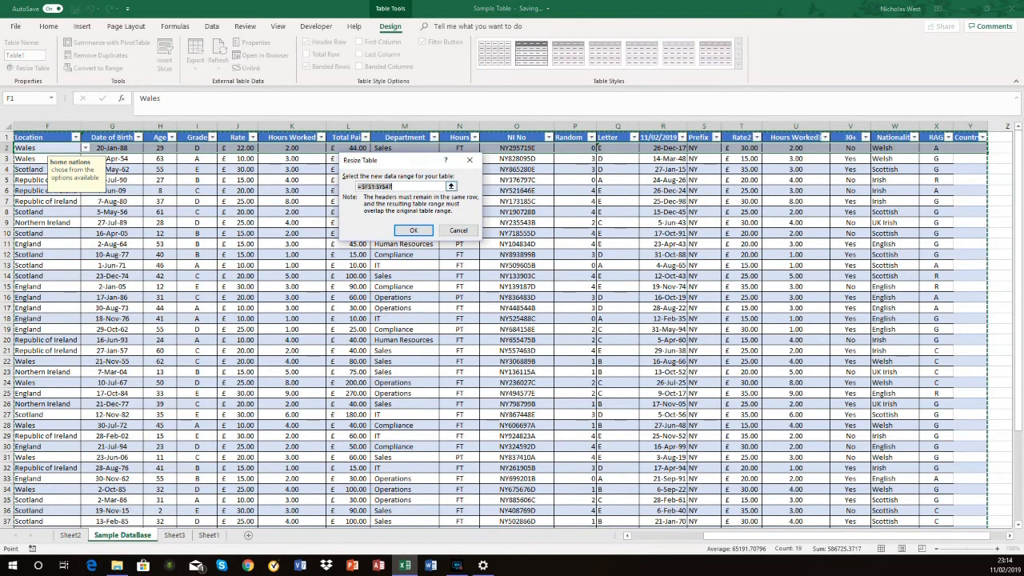
click(366, 185)
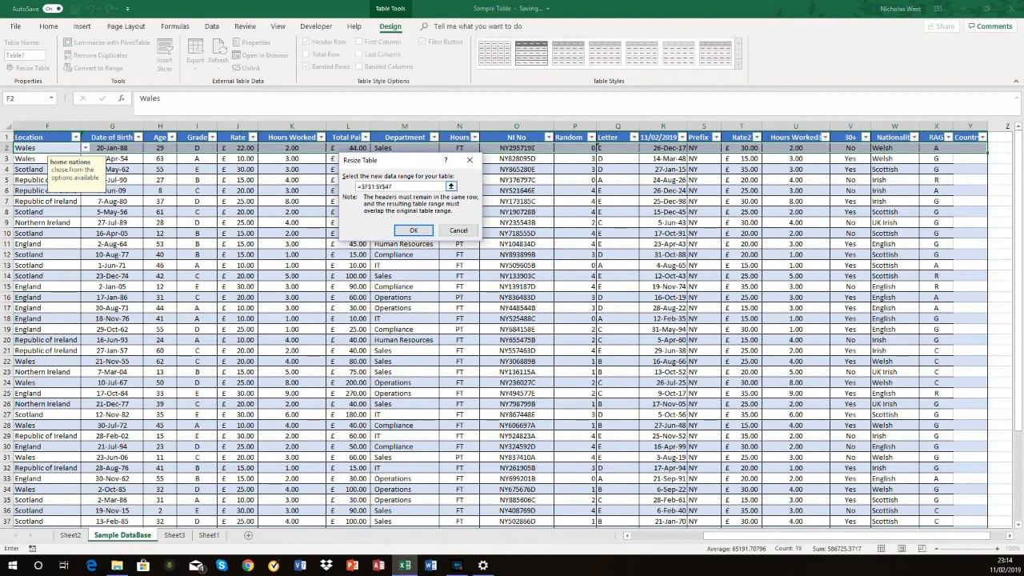
key(BackSpace)
text(A)
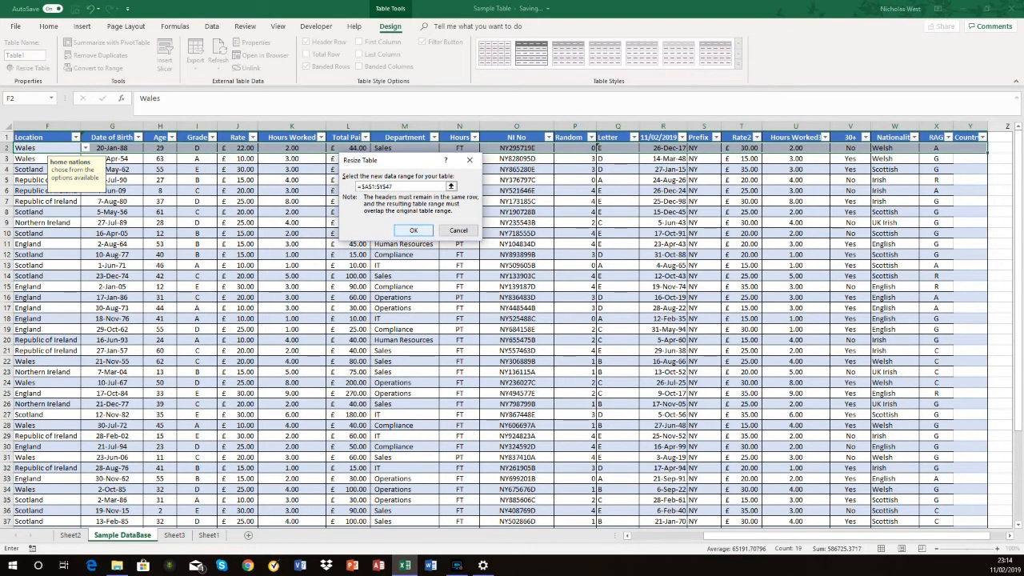
click(414, 230)
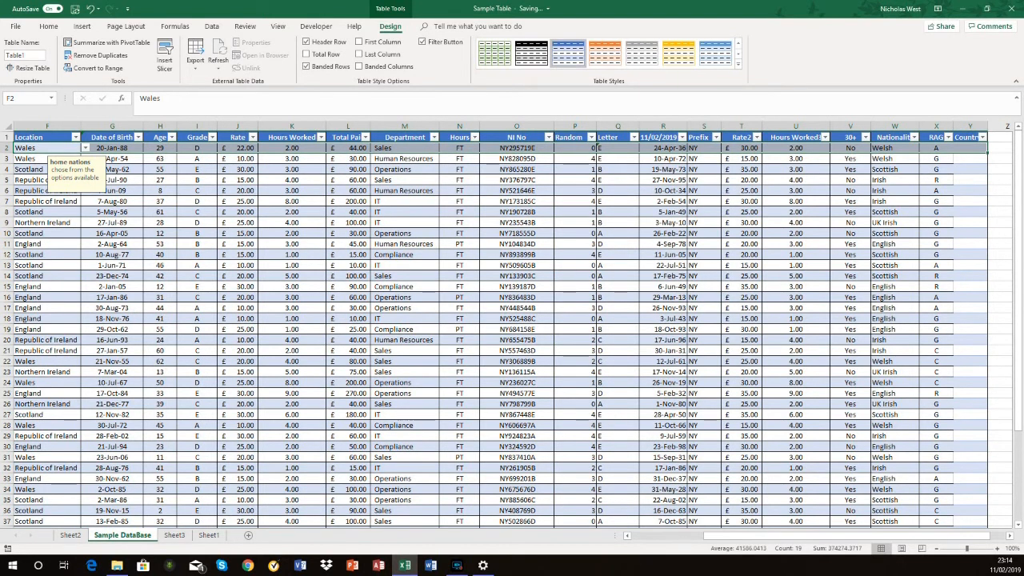
- Refresh the PivotTable on Sheet2 from the resized source table
click(69, 534)
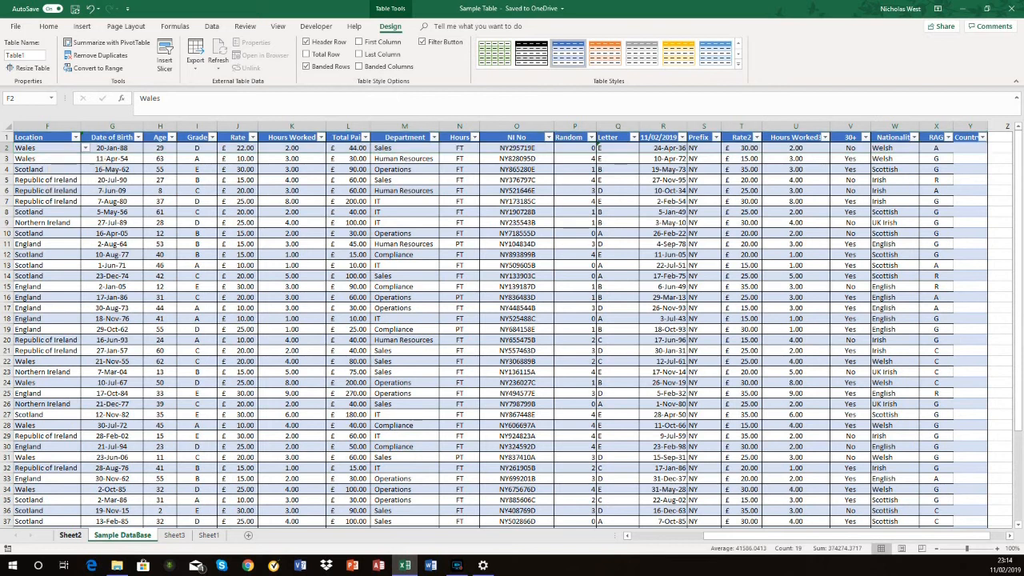
right_click(125, 293)
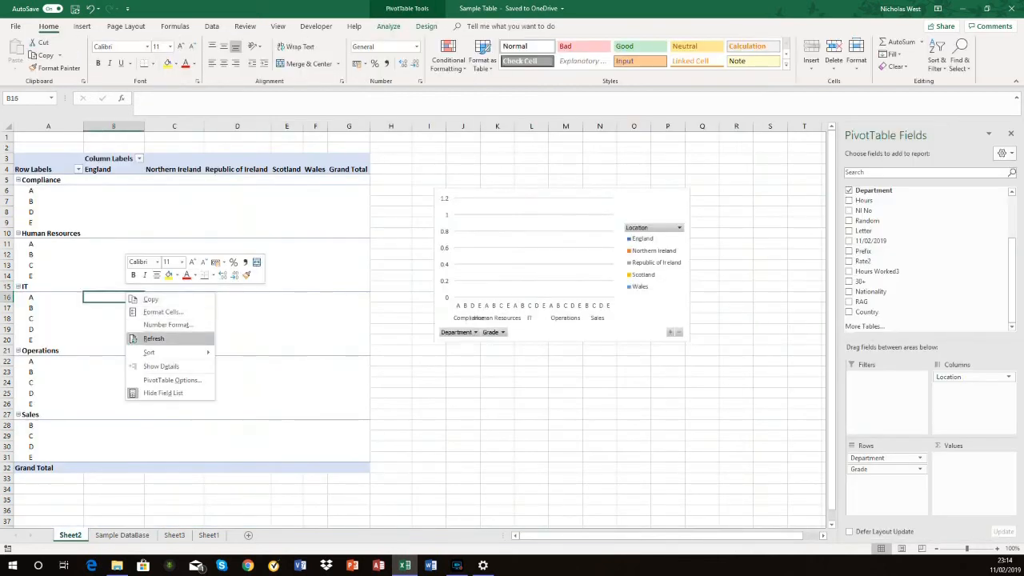
click(154, 338)
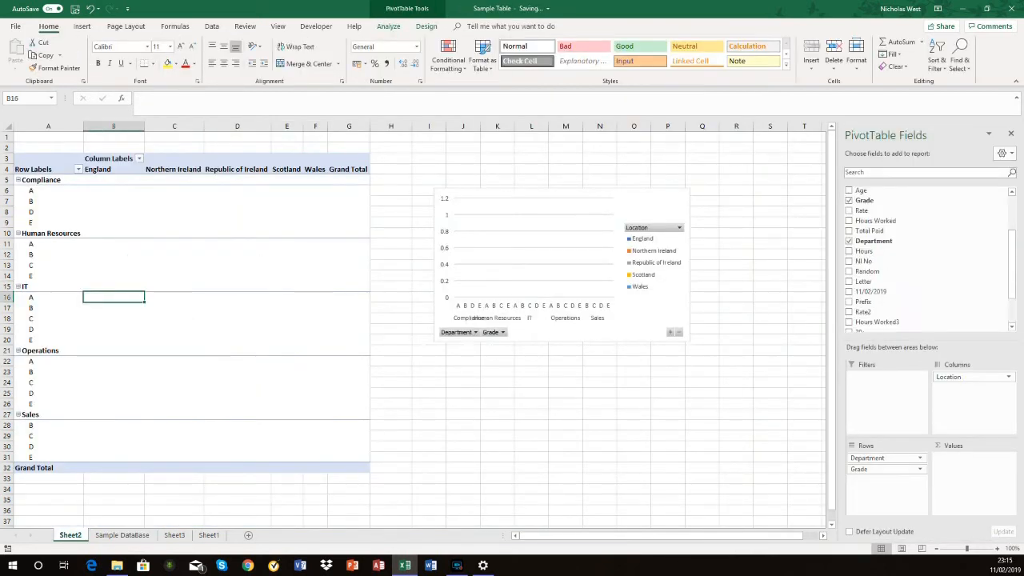
- Add the Serial field to the PivotTable's values as a count and the Gender field as a report filter
scroll(920, 232, up, 3)
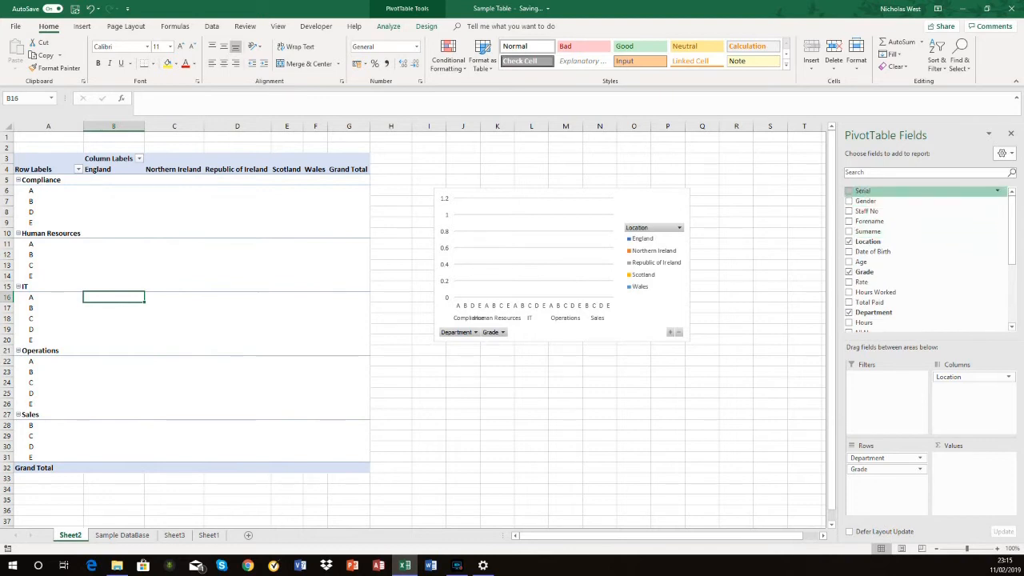
drag(863, 191, 973, 472)
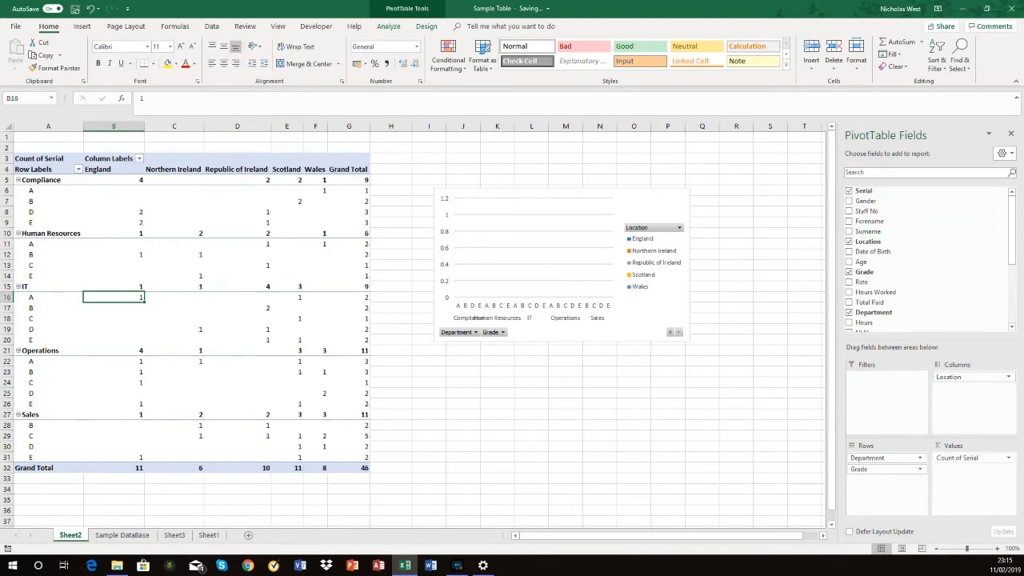
drag(866, 201, 880, 377)
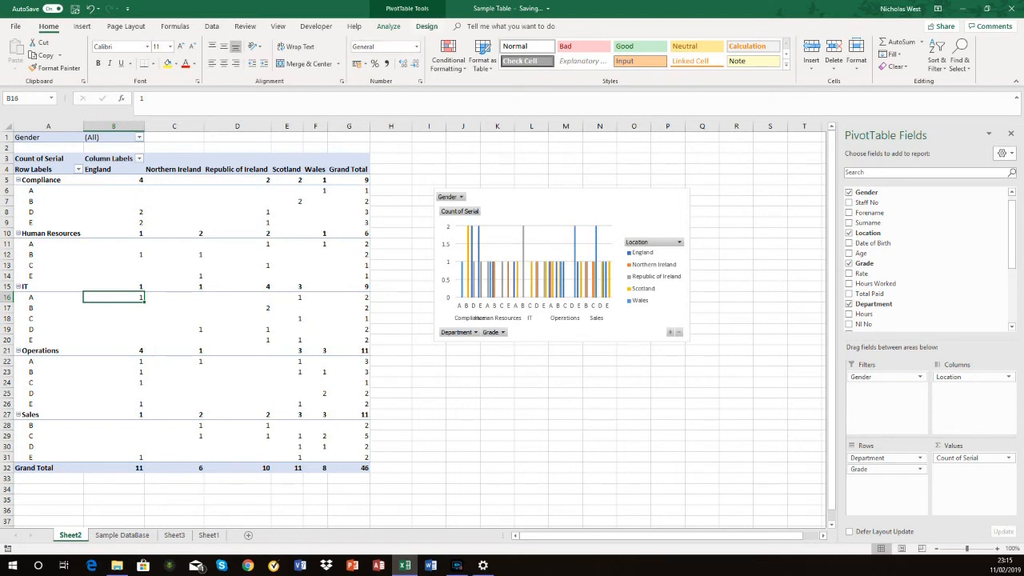
click(388, 27)
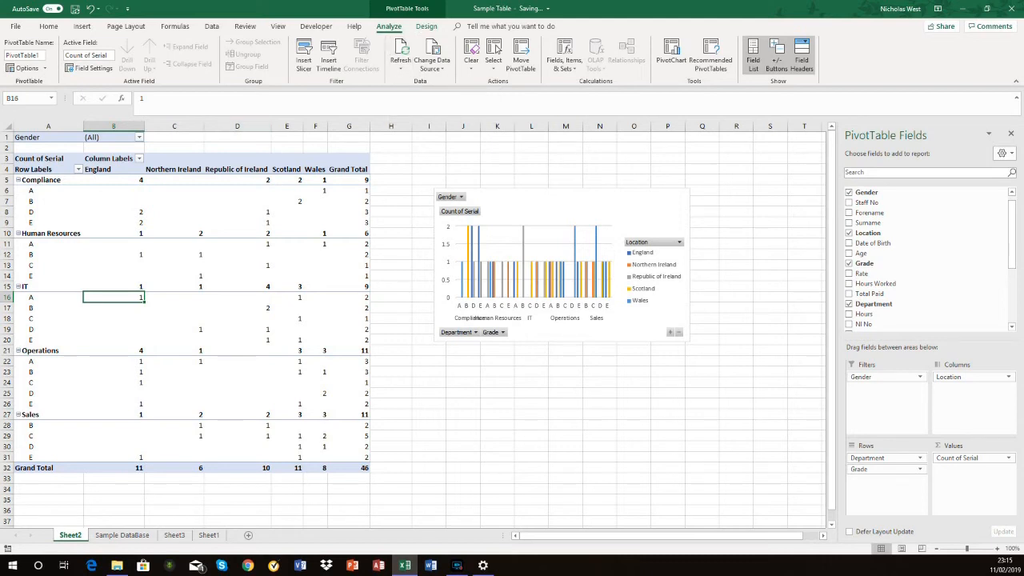
click(78, 169)
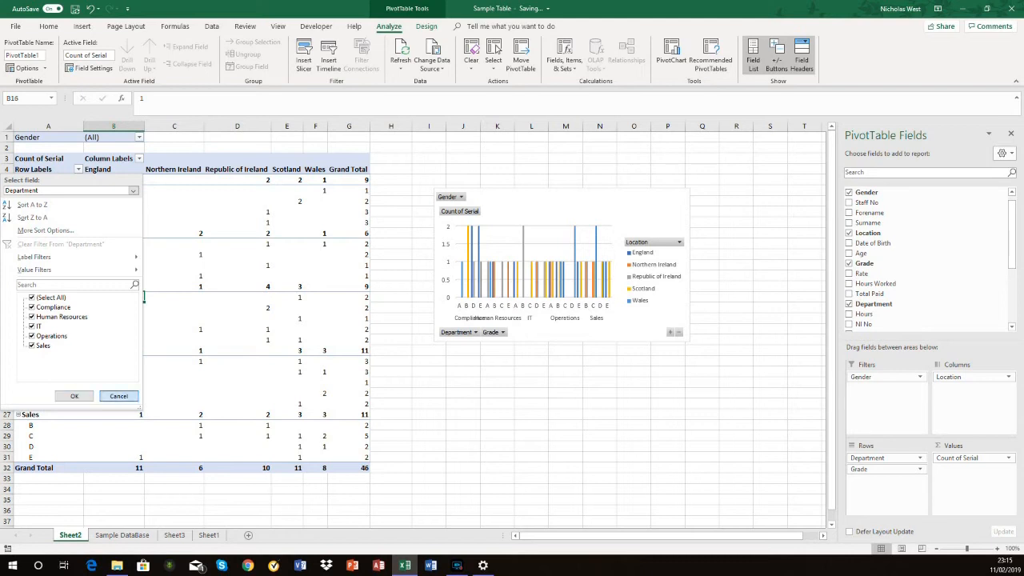
click(119, 396)
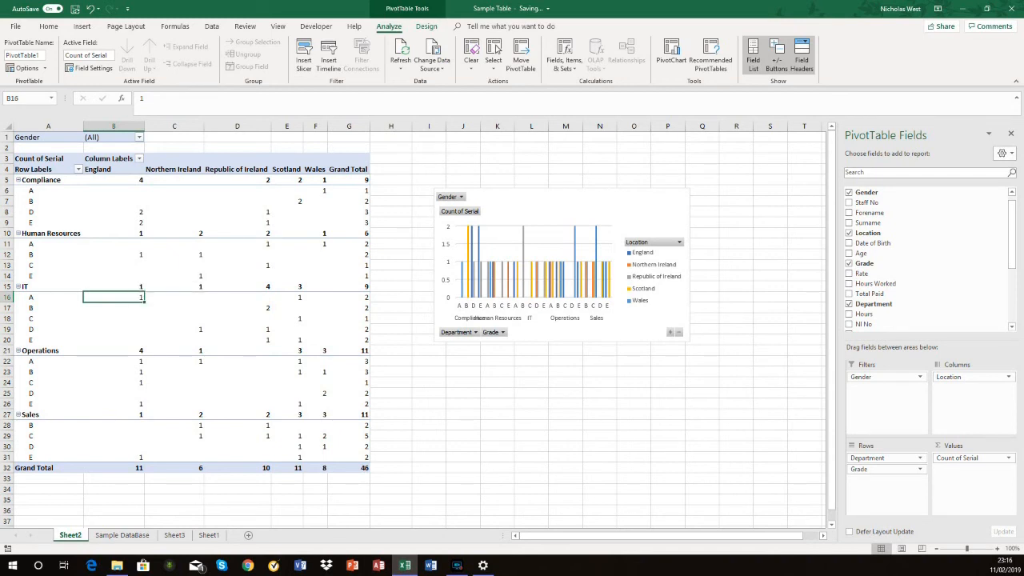
- Rename the PivotTable's England column label in cell B4 to ENG
click(108, 169)
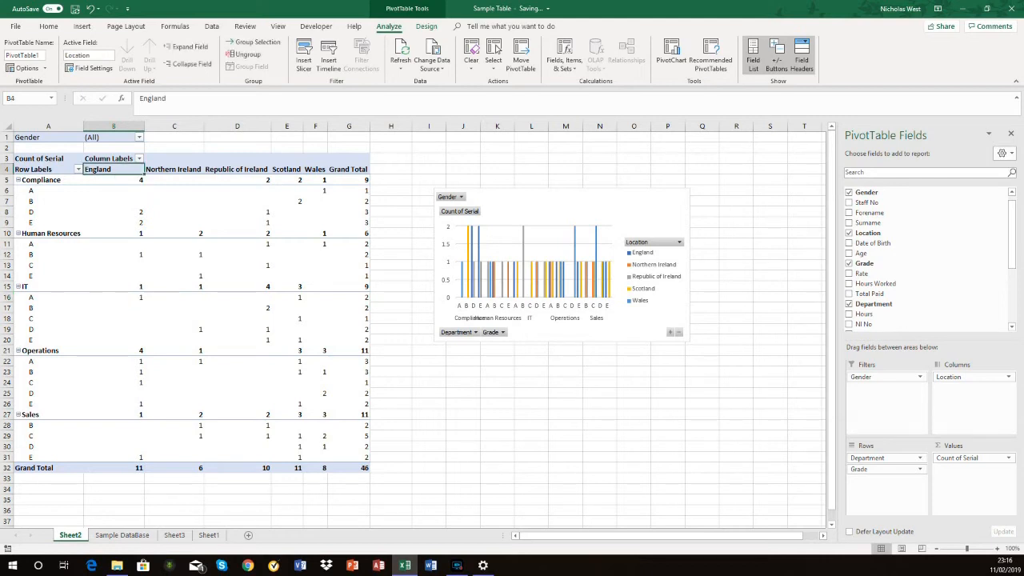
right_click(86, 169)
key(Escape)
key(F2)
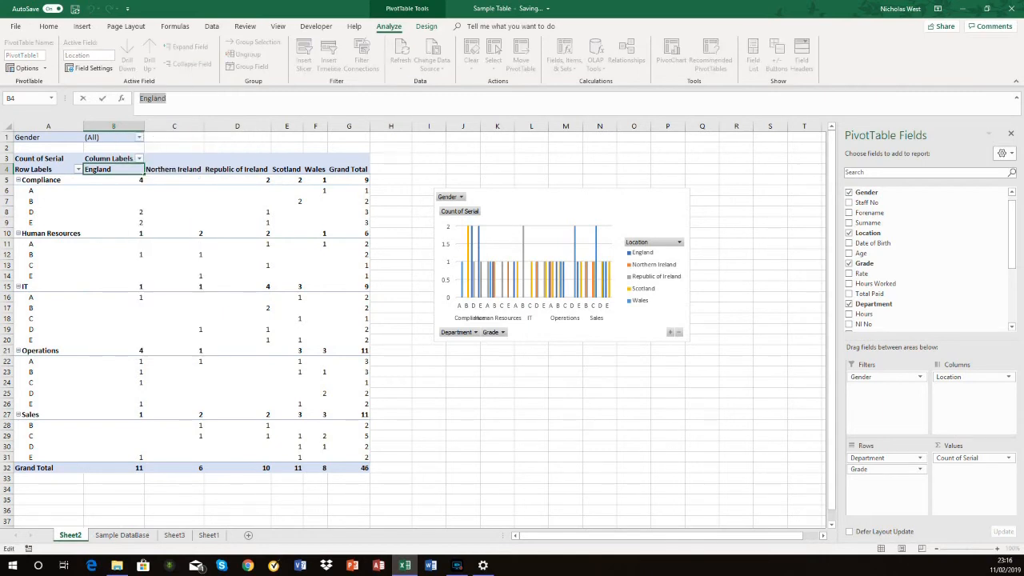
text(RENG)
key(BackSpace)
key(BackSpace)
key(BackSpace)
key(BackSpace)
text(ENG)
key(Return)
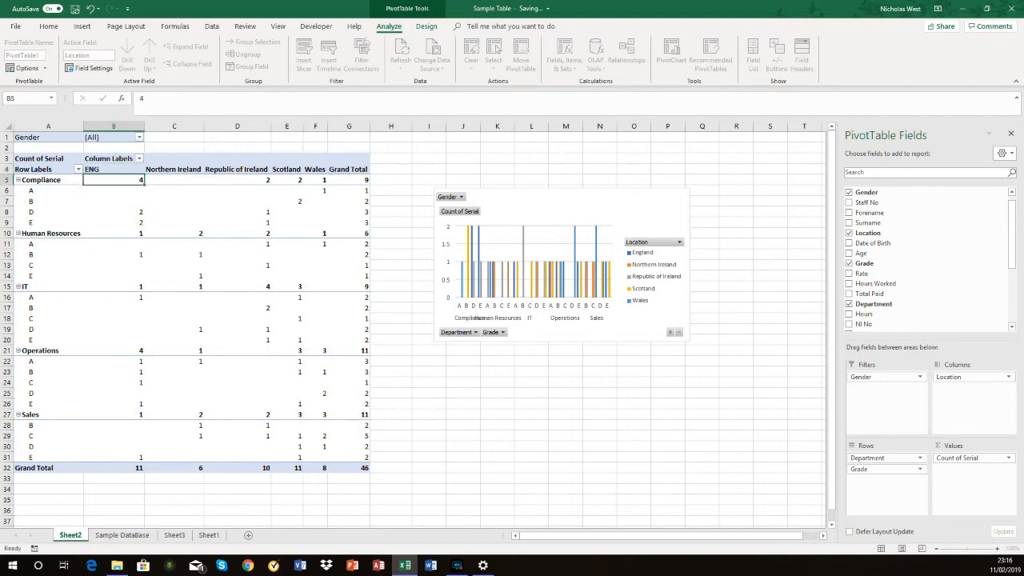
- Rename the Northern Ireland, Republic of Ireland, Scotland and Wales column labels to NI, ROI, SCOT and WAL
key(Up)
key(Right)
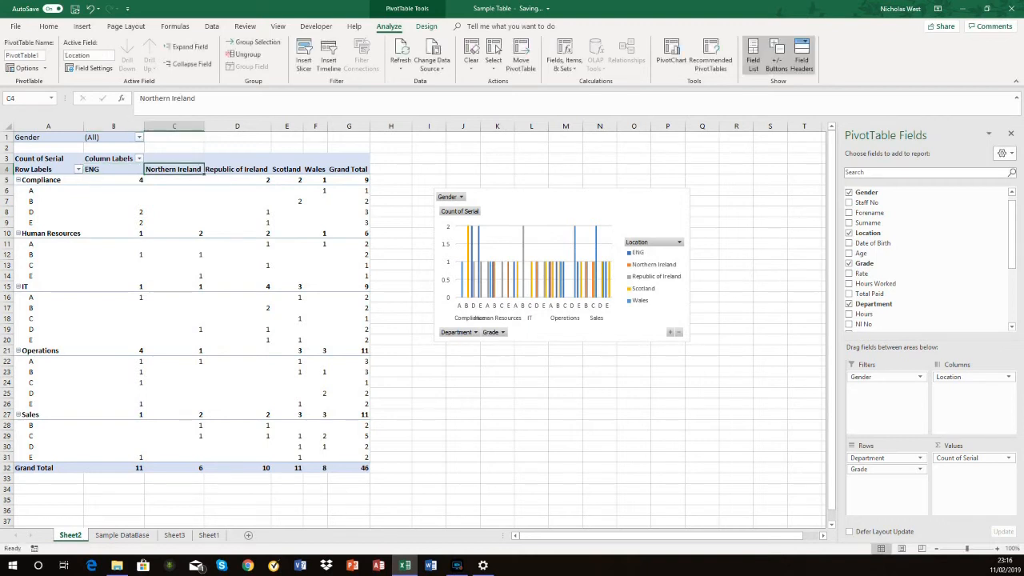
text(NI)
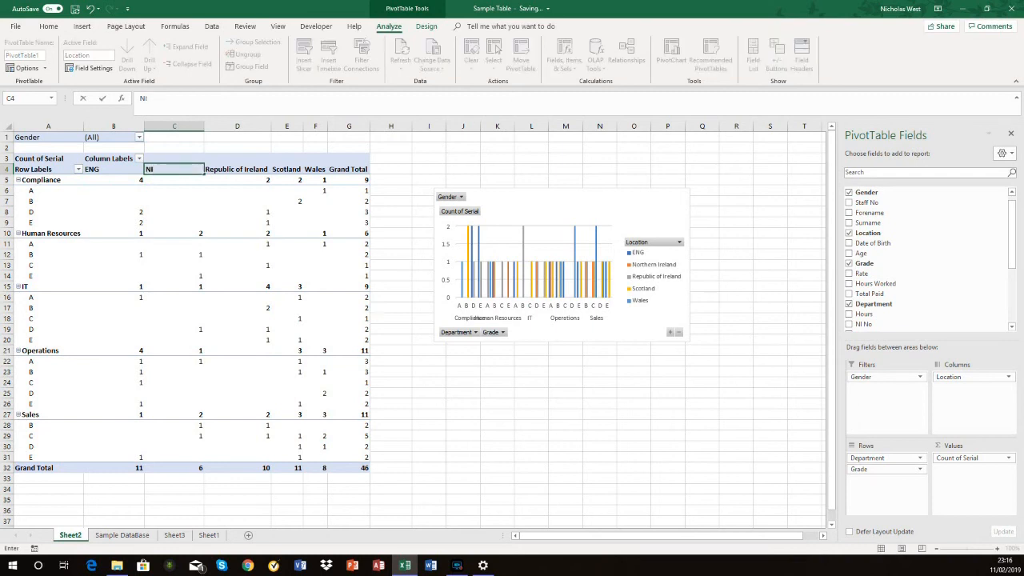
key(Right)
text(ROI)
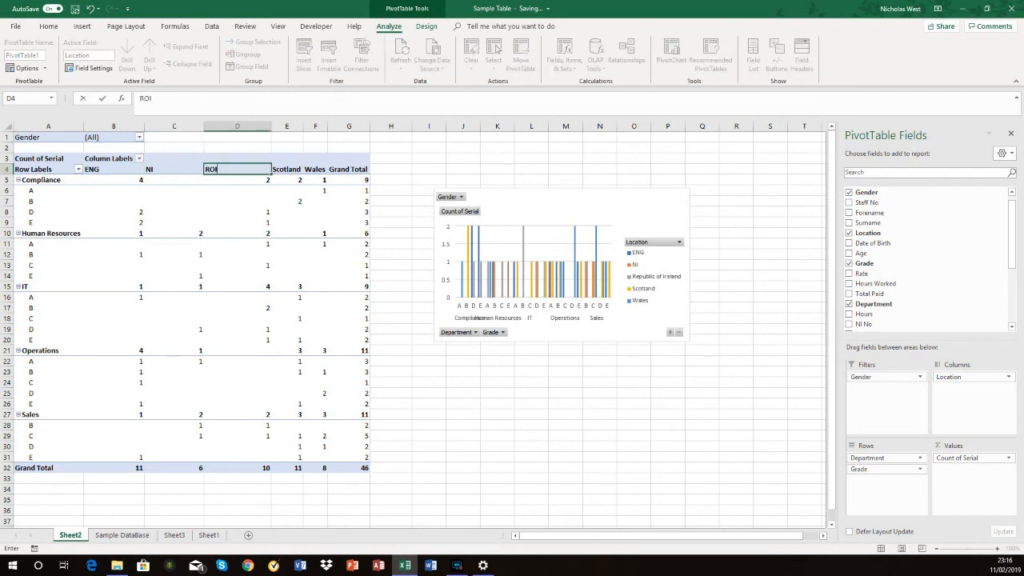
key(Right)
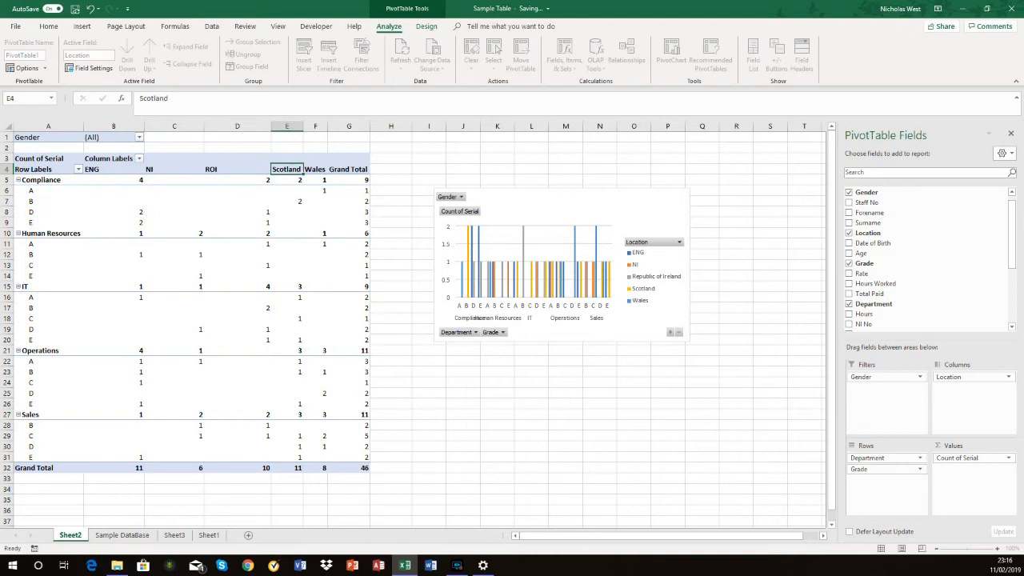
text(SCOT)
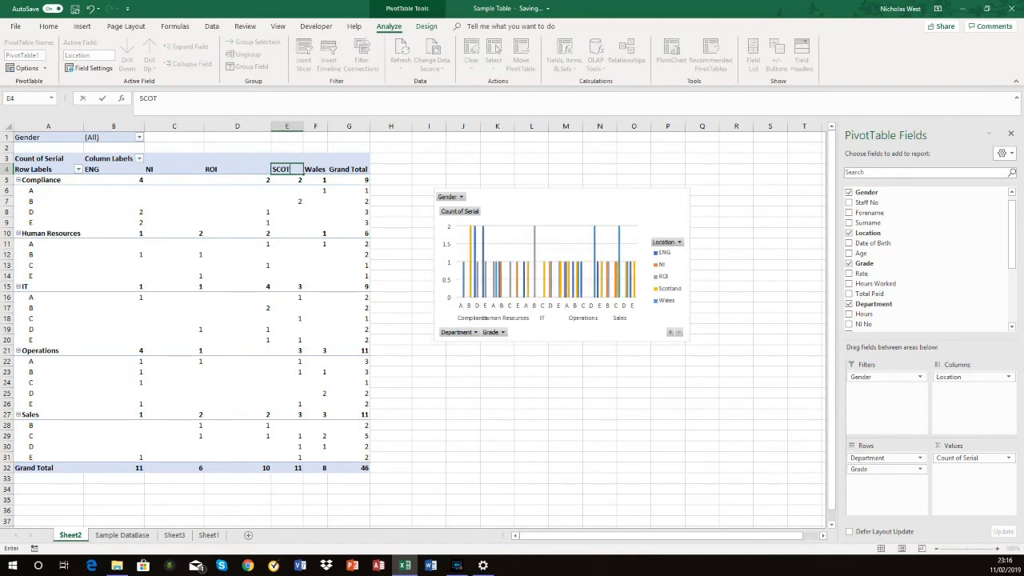
key(Right)
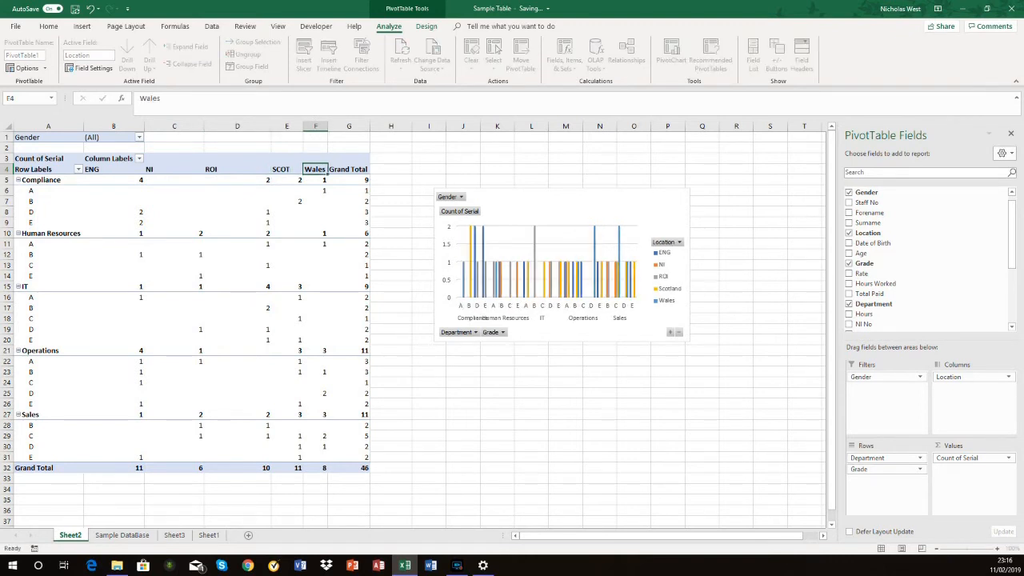
text(WAL)
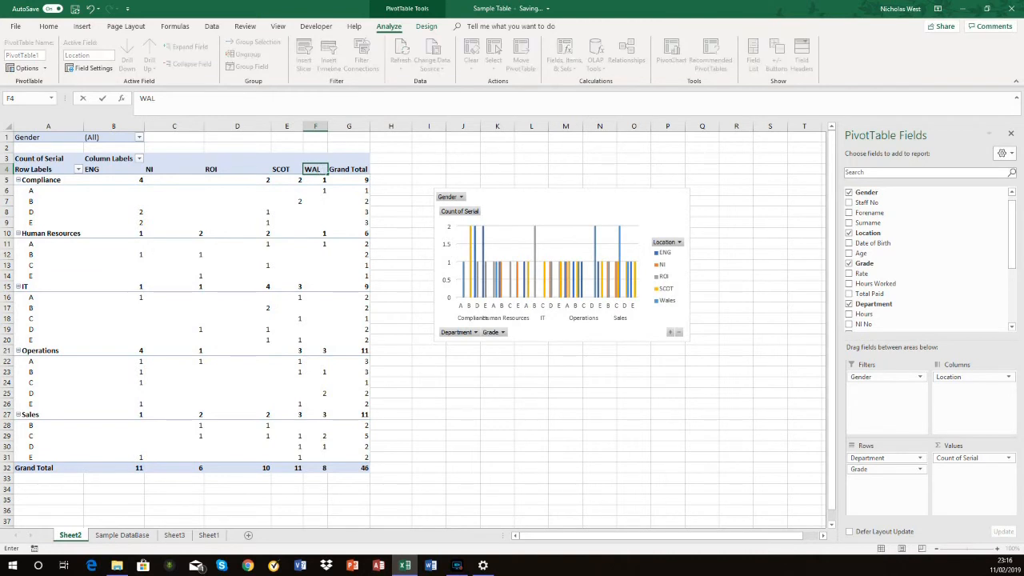
click(287, 234)
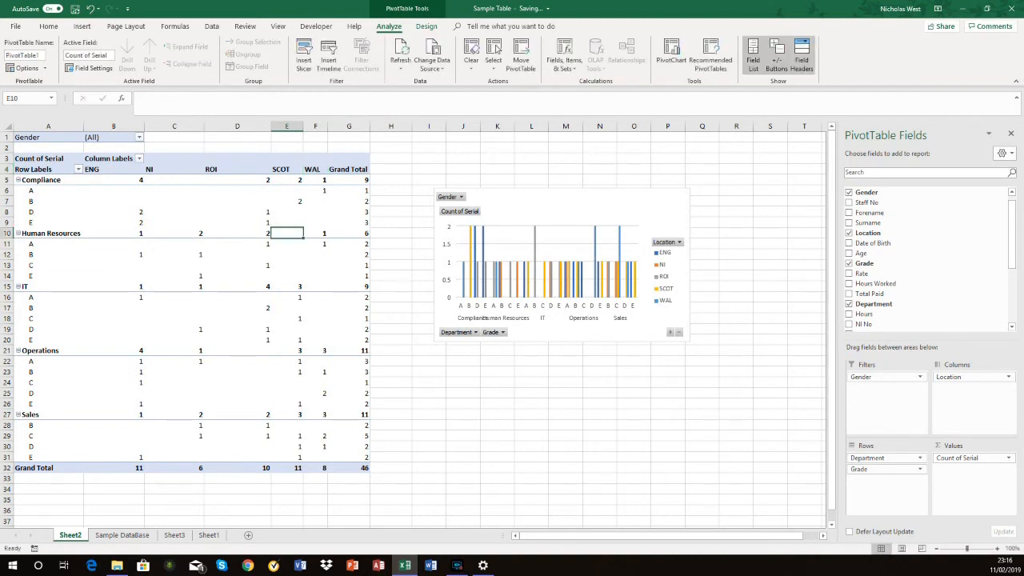
- Centre the PivotTable's column headers from ENG to Grand Total in cells B4:G4
click(114, 169)
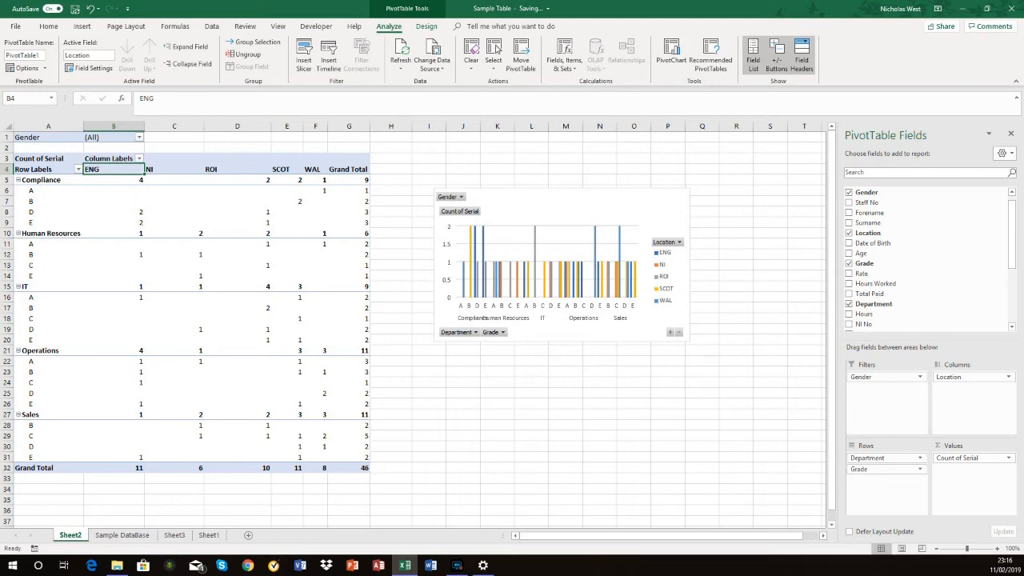
key(shift+Right)
key(shift+Right)
key(shift+Right)
key(shift+Right)
key(shift+Right)
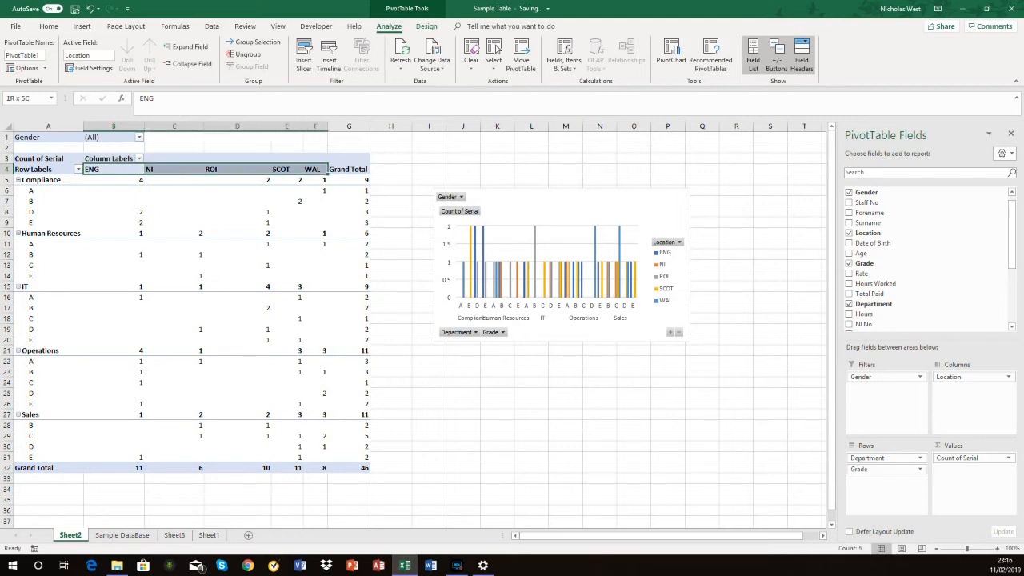
click(48, 26)
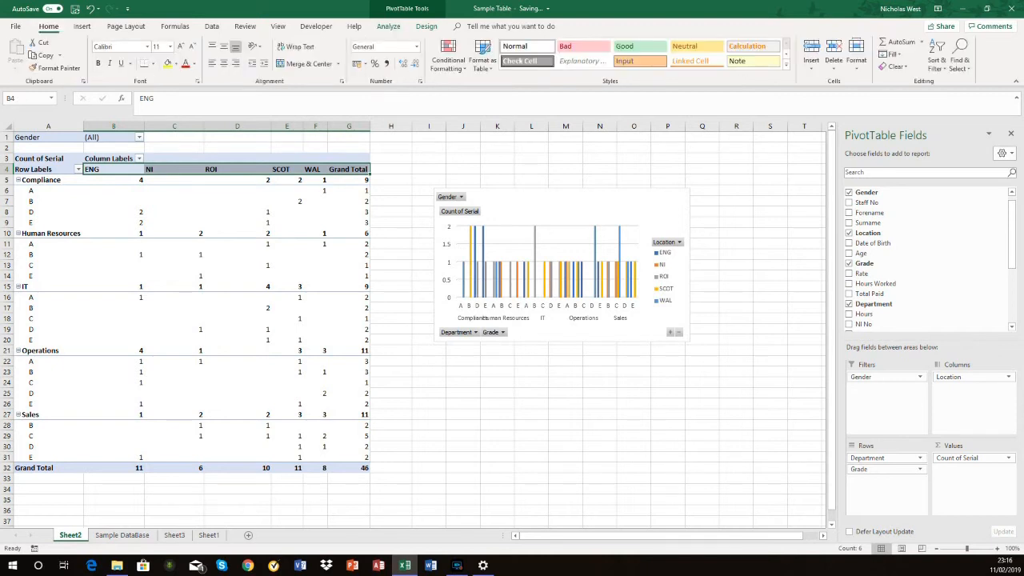
click(224, 64)
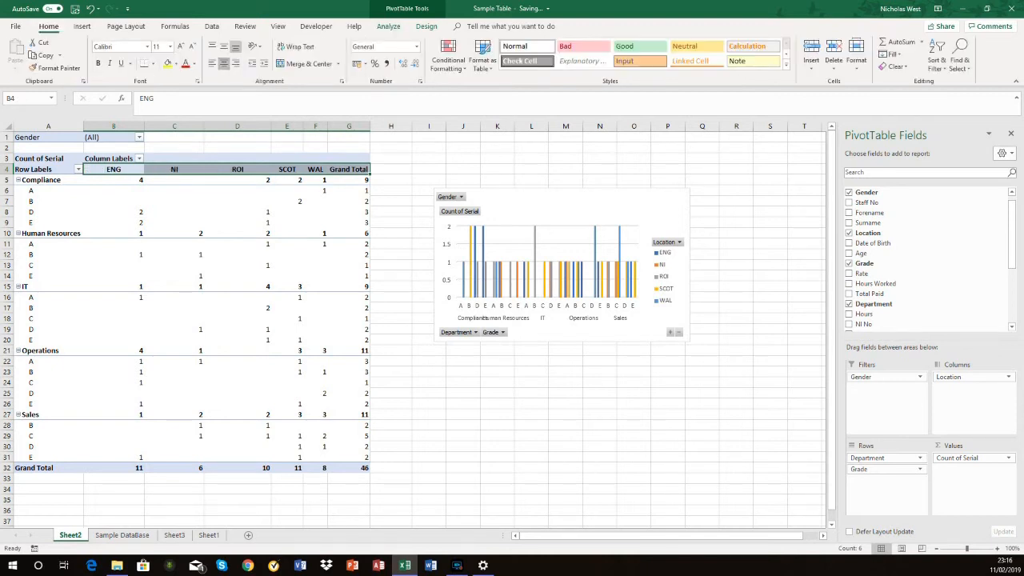
- Try a gold fill on the column header cells B4:G4 and undo it
click(176, 64)
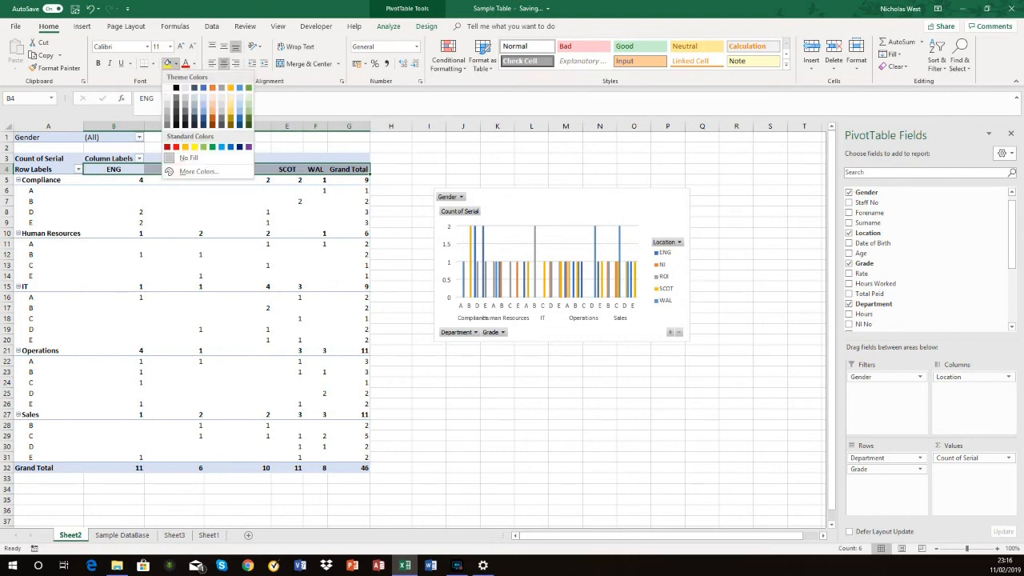
click(231, 115)
click(238, 222)
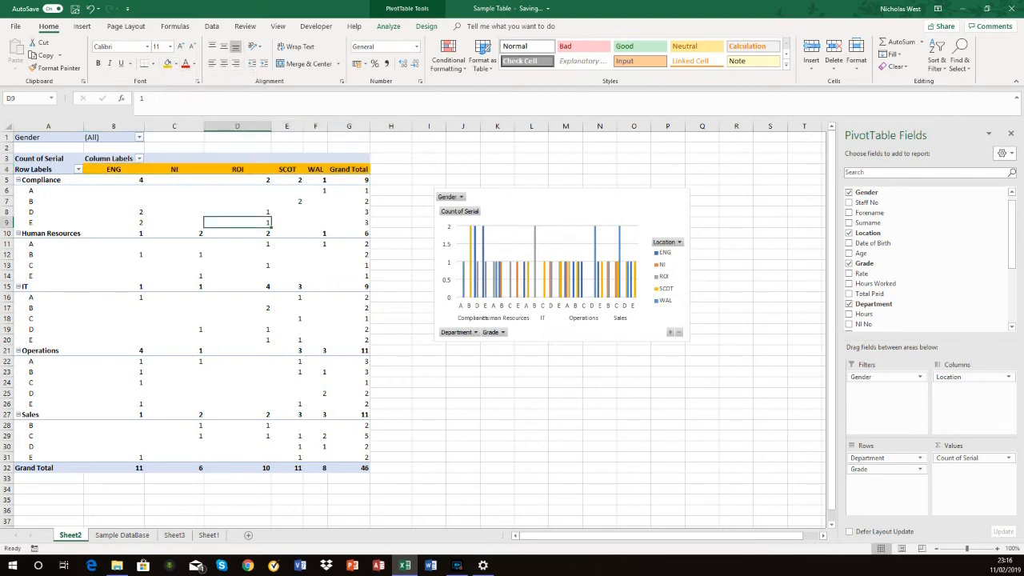
click(91, 8)
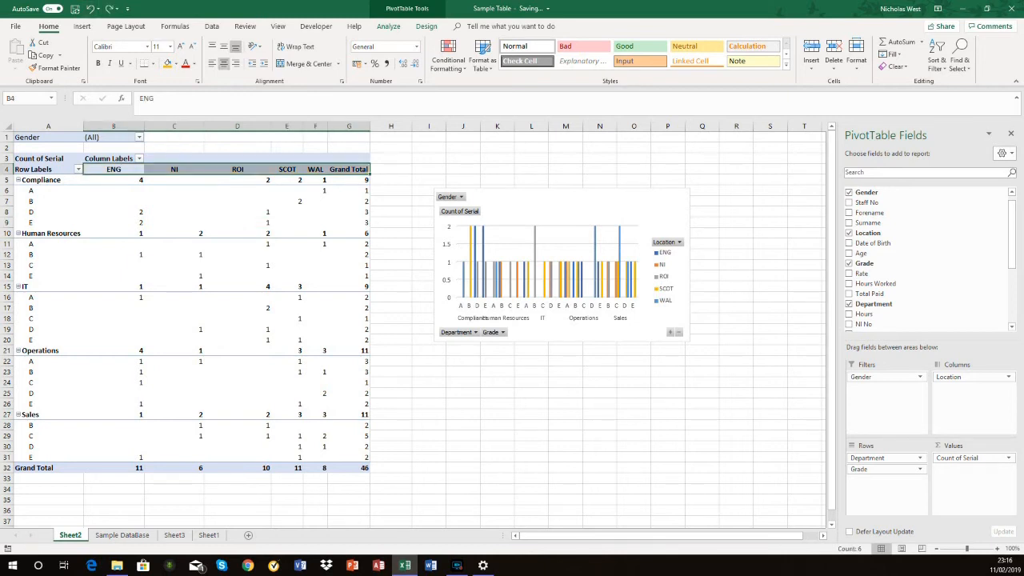
- Add borders around every cell of the PivotTable body in A5:G31
click(48, 170)
click(48, 158)
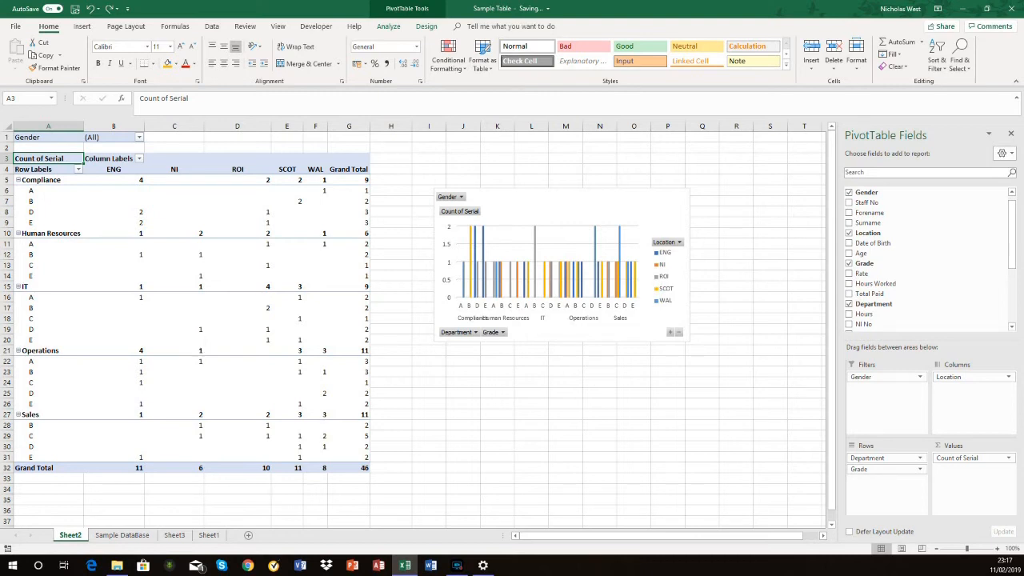
drag(48, 179, 349, 457)
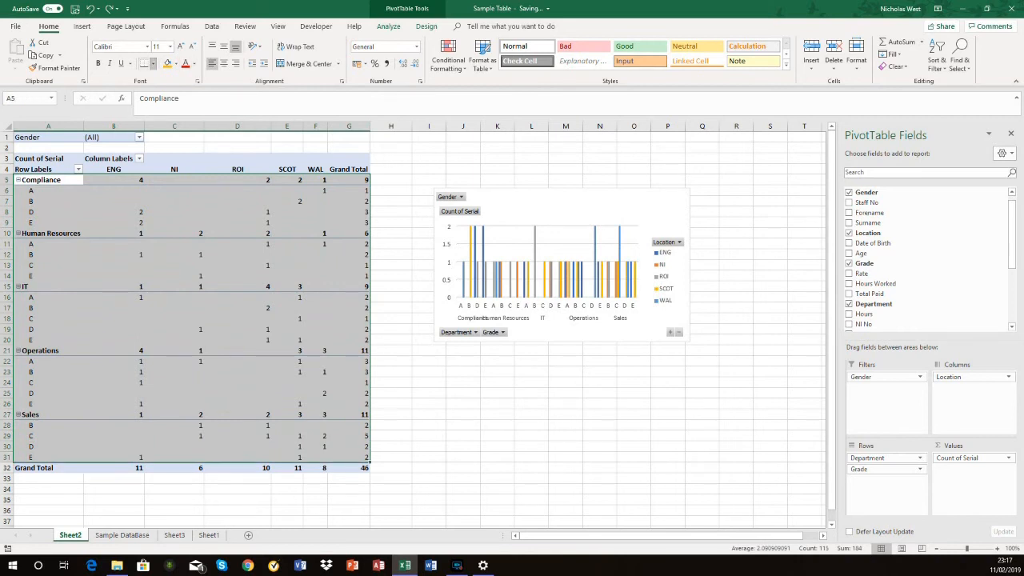
click(152, 63)
click(172, 150)
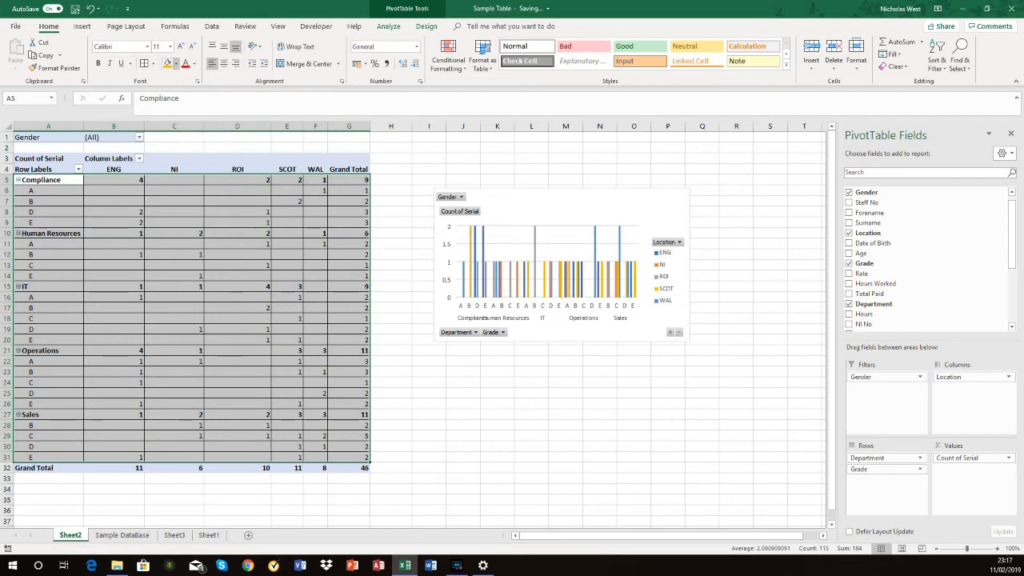
- Try a dark grey fill on the PivotTable body A5:G31 and set it back to no fill
click(177, 64)
click(181, 146)
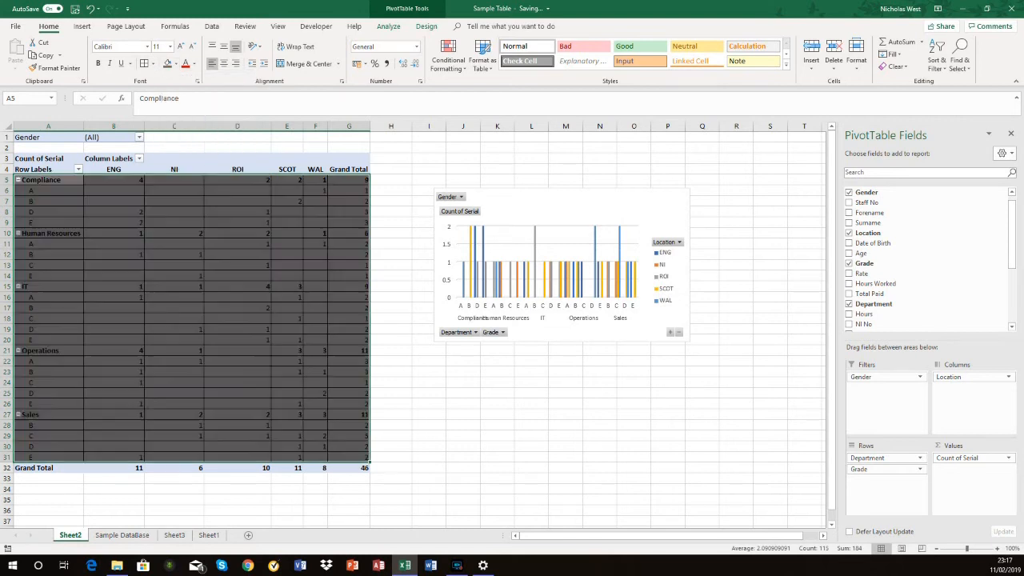
click(176, 64)
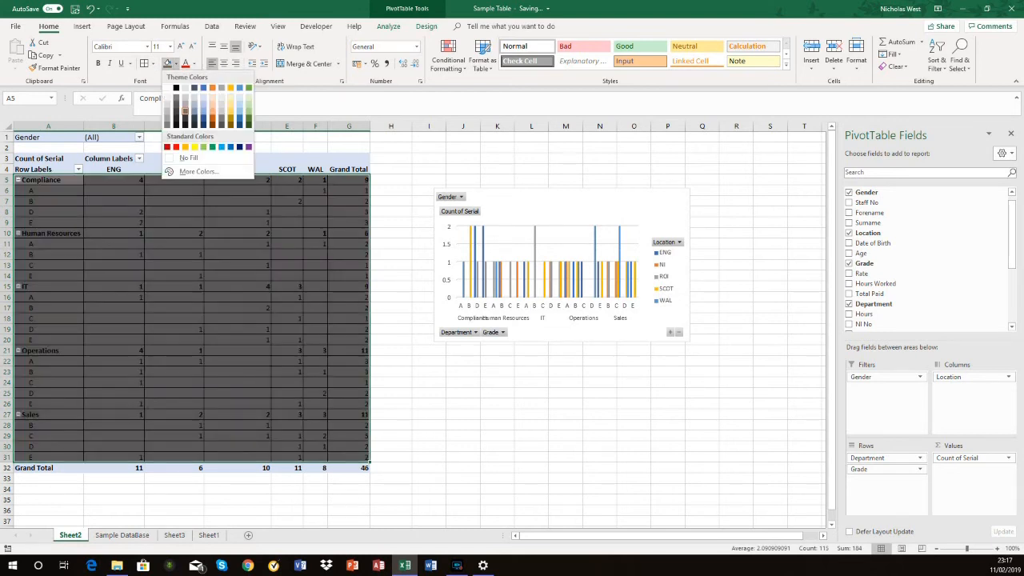
click(188, 158)
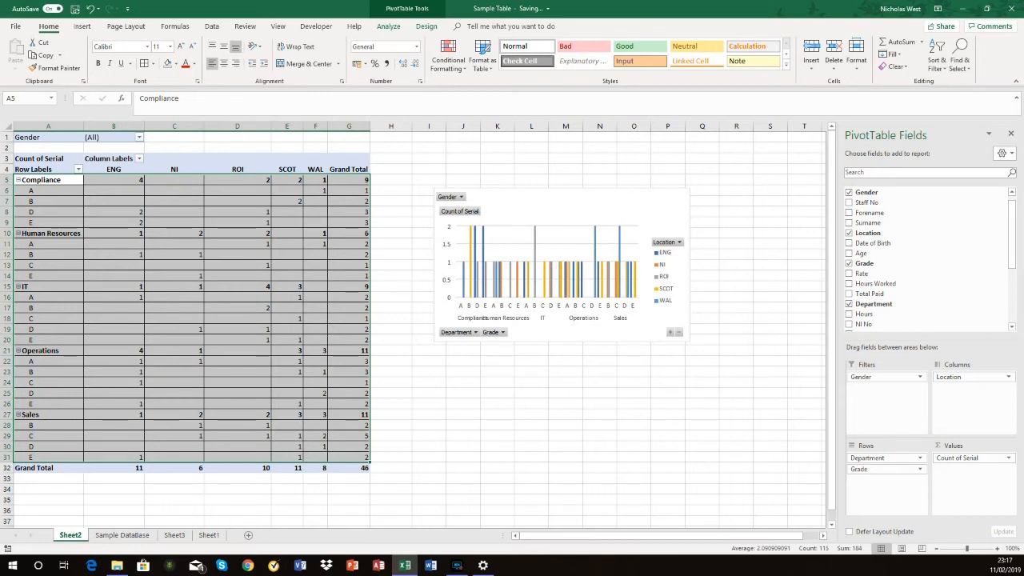
- Try hiding the PivotTable's expand/collapse buttons and field headers, and show them again
click(389, 26)
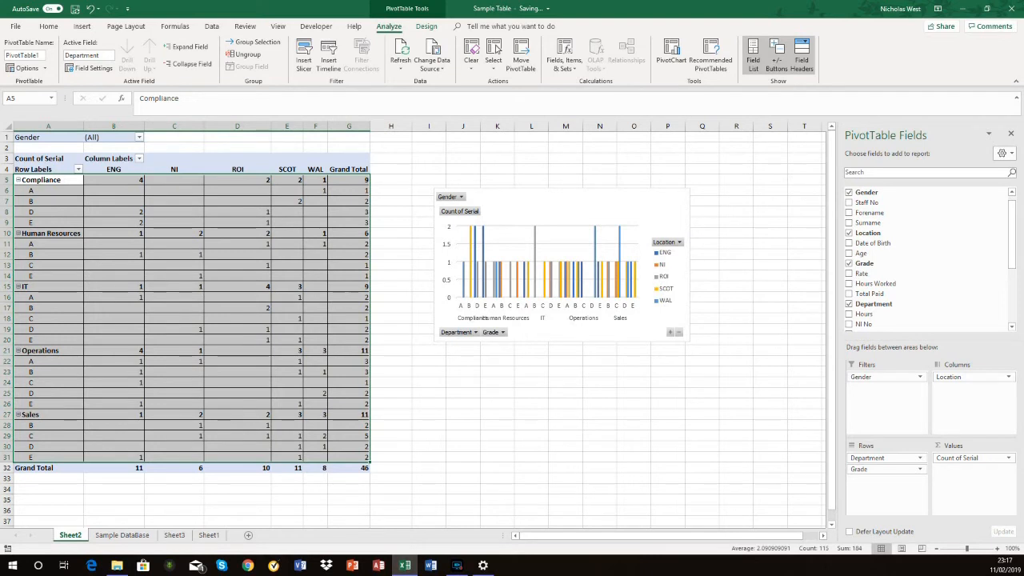
click(776, 56)
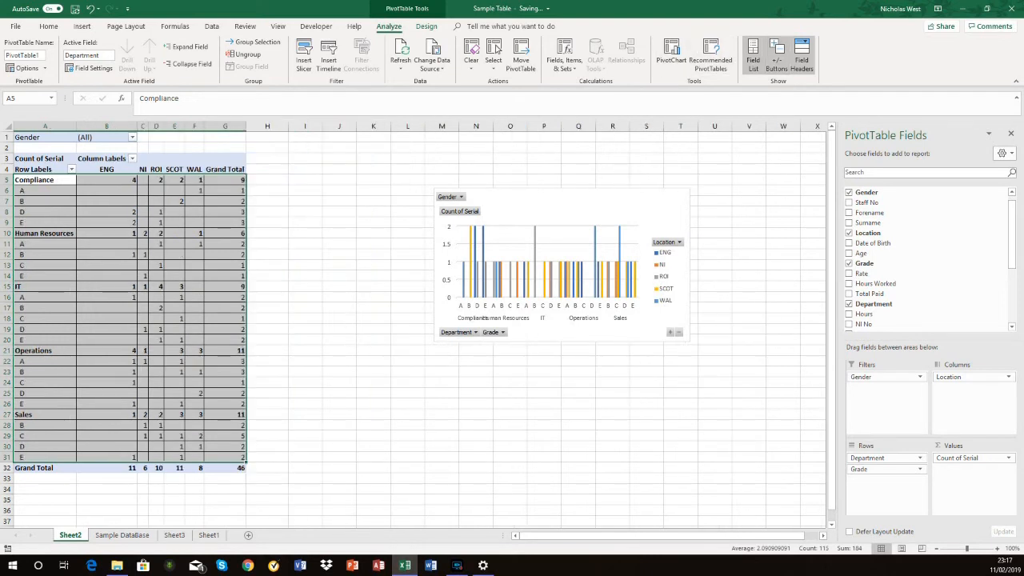
click(776, 56)
click(801, 56)
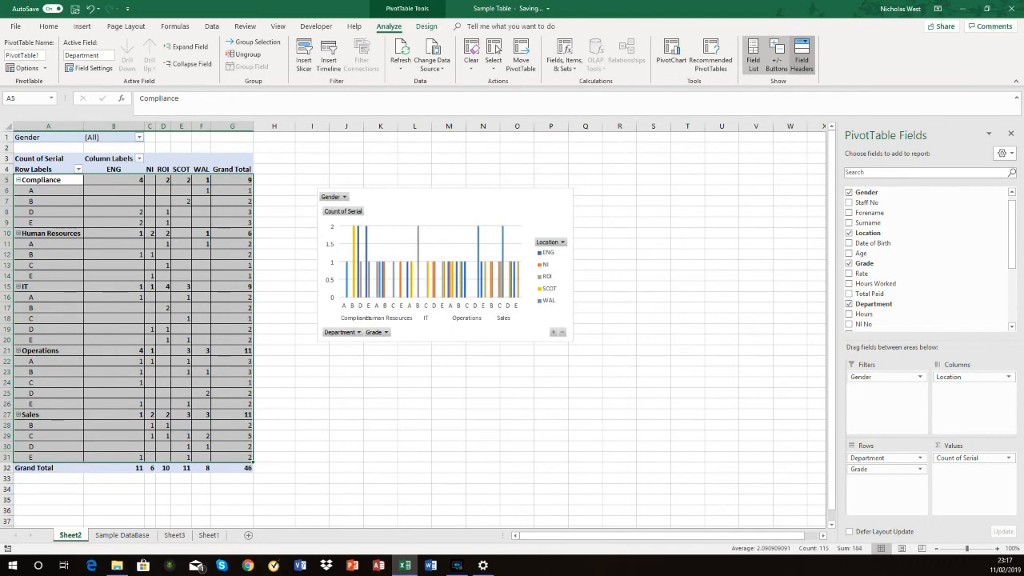
click(802, 56)
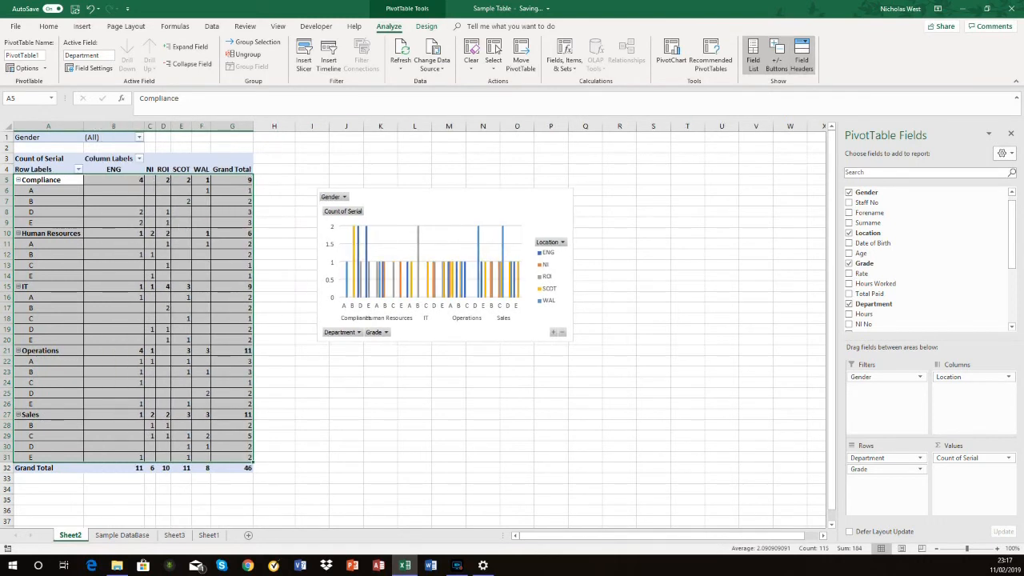
click(27, 68)
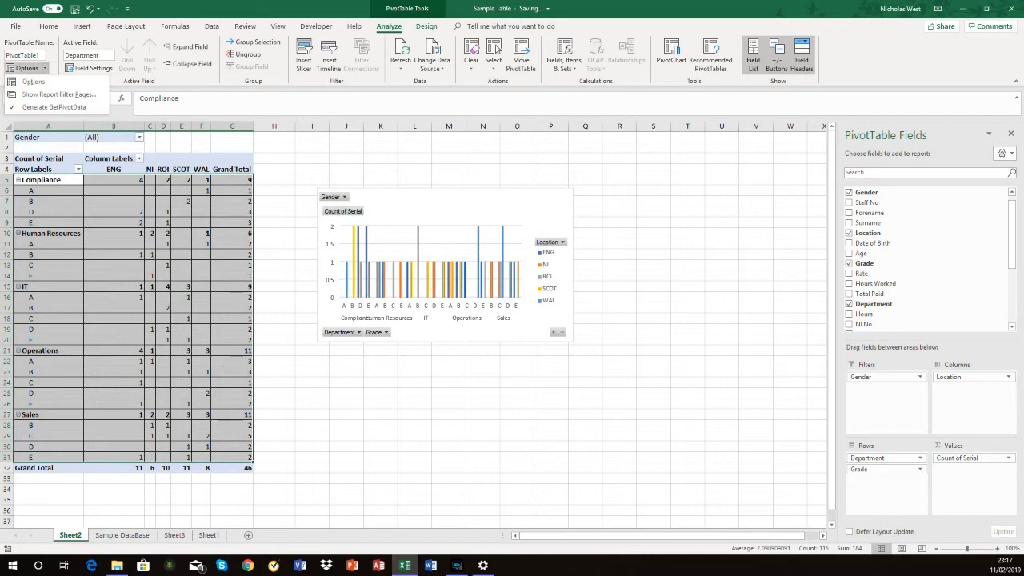
key(Escape)
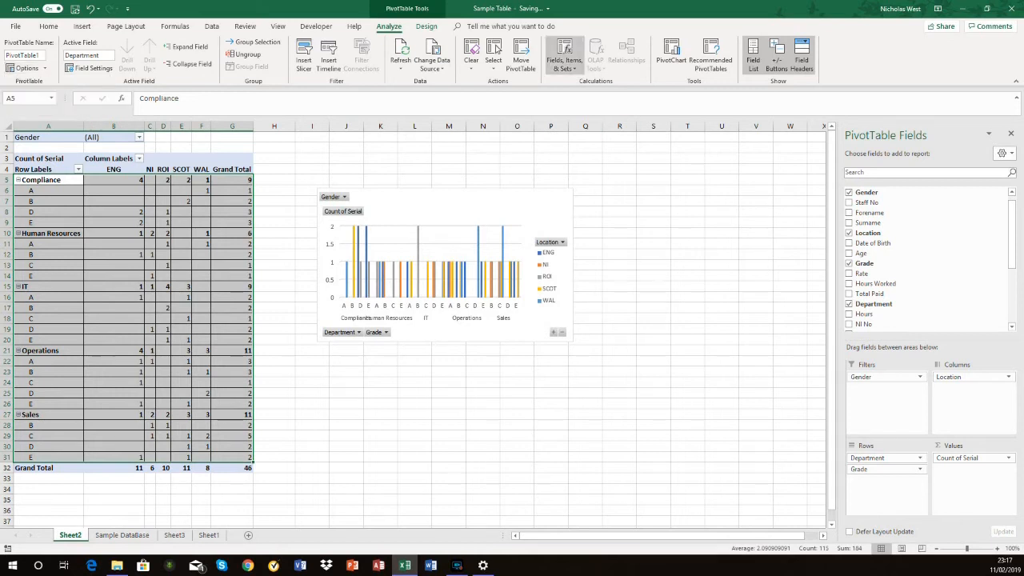
- Try showing the PivotTable's grand totals for columns only, and restore them for both rows and columns
click(426, 26)
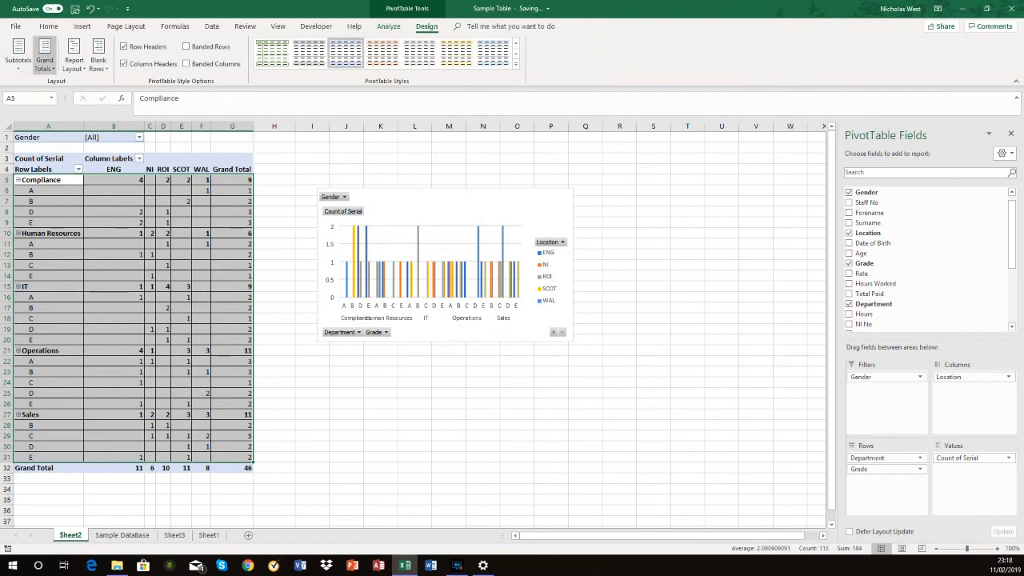
click(44, 56)
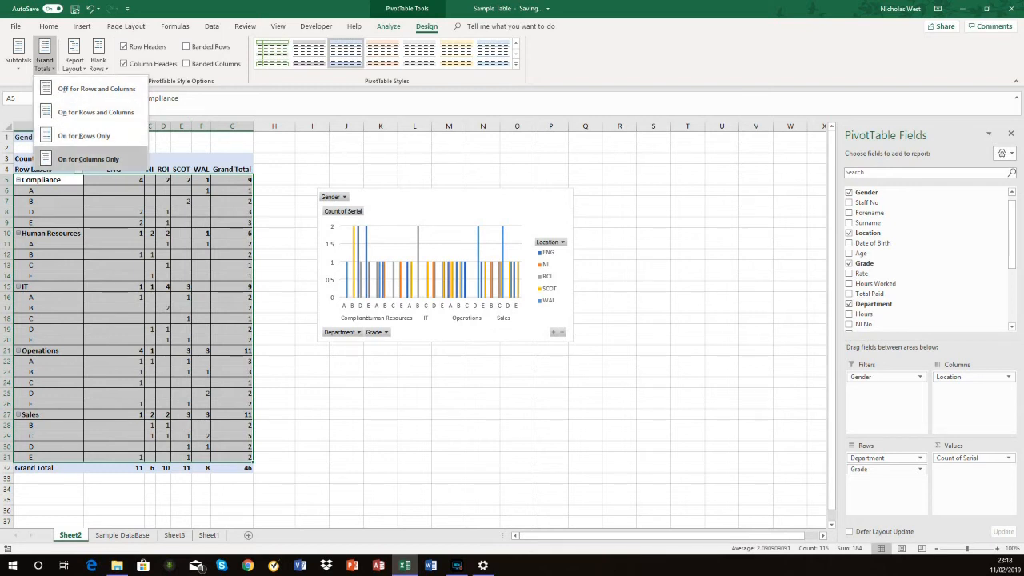
click(88, 159)
drag(232, 276, 202, 468)
click(114, 468)
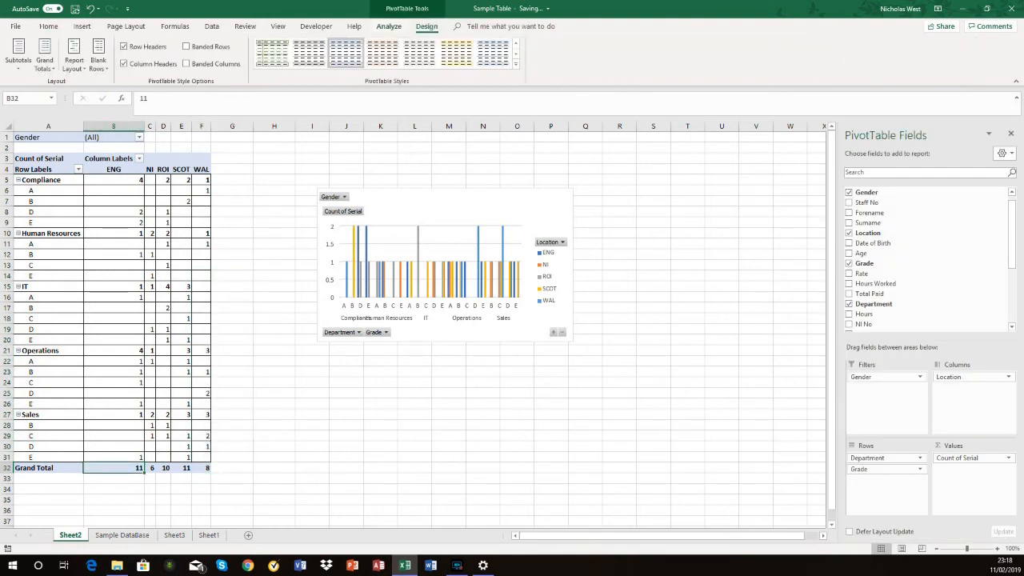
click(44, 56)
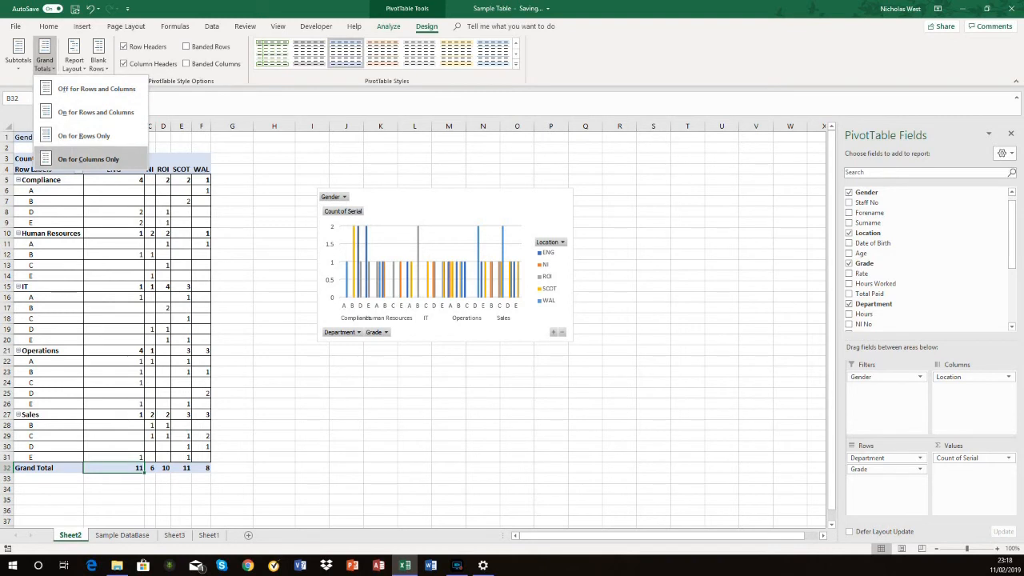
click(96, 113)
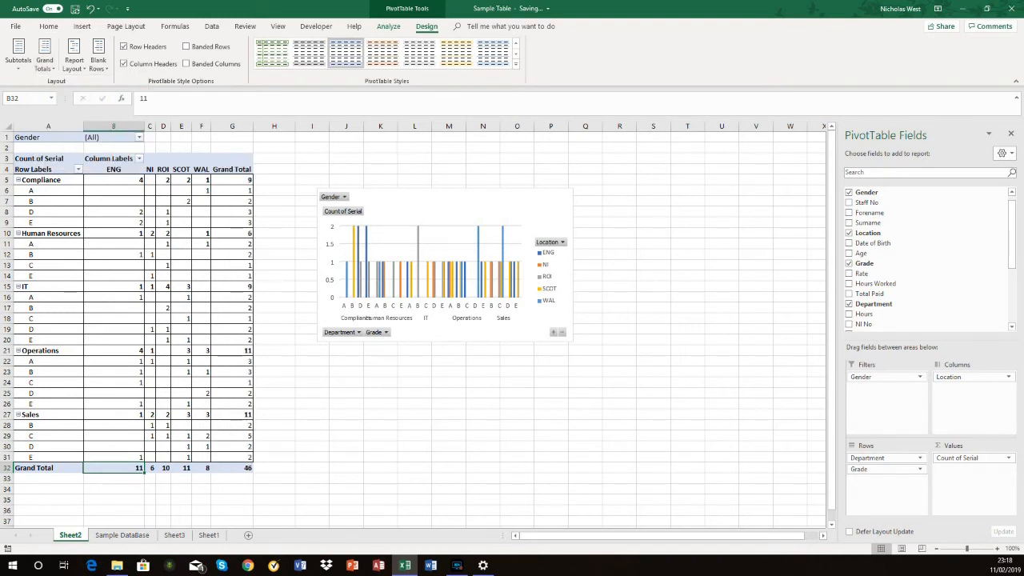
click(275, 372)
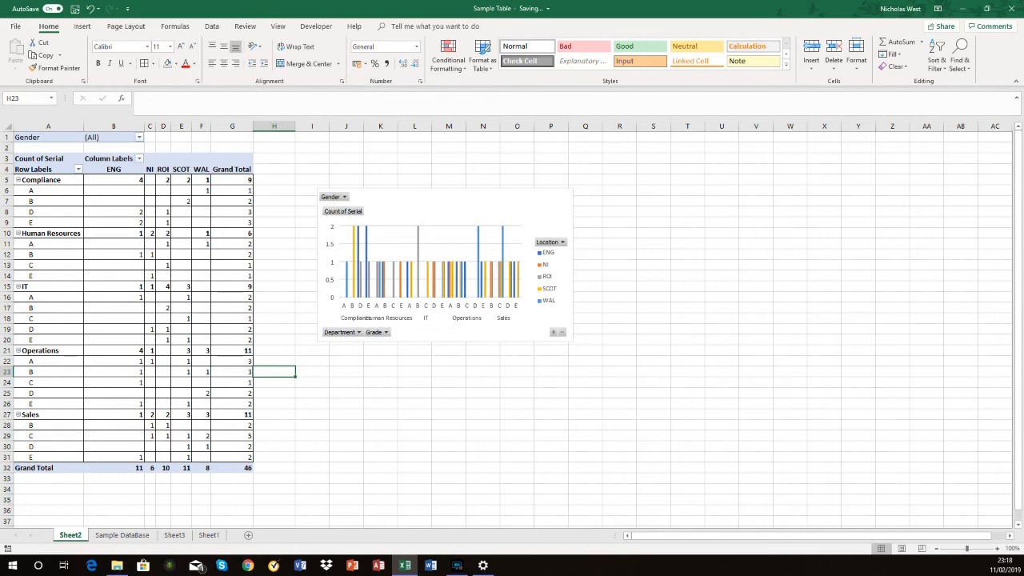
right_click(66, 201)
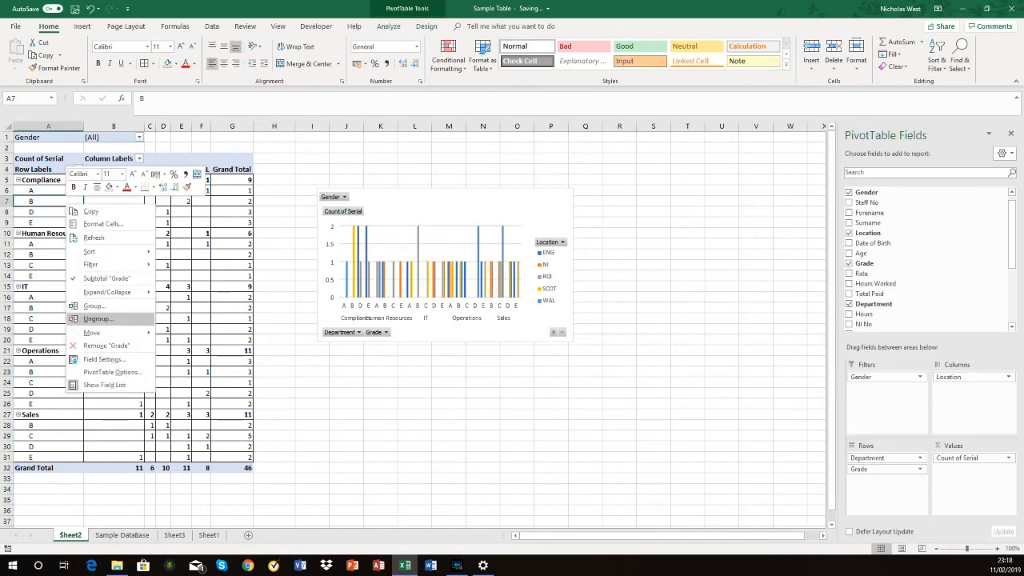
mouse_move(92, 332)
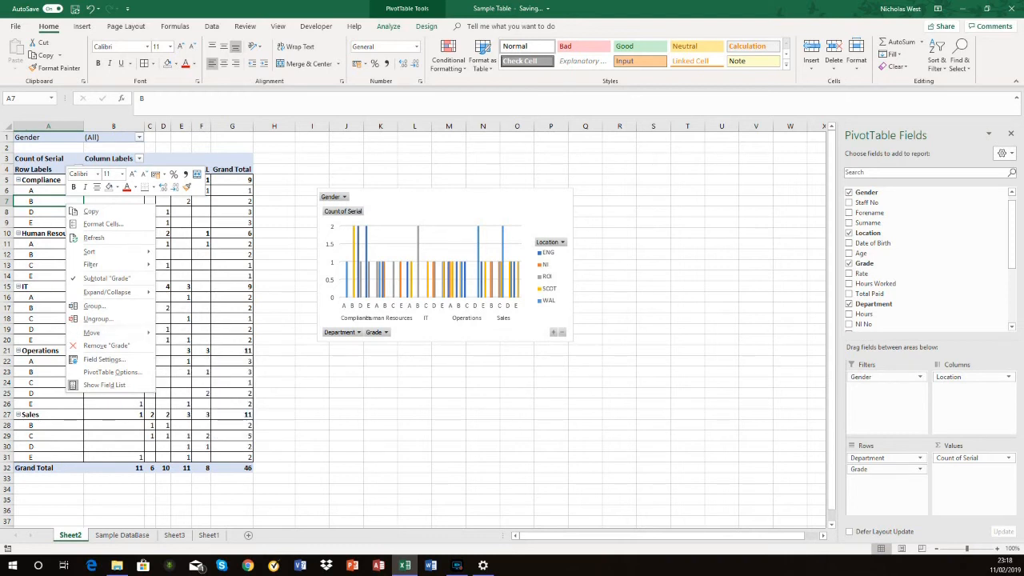
key(Escape)
- Move the Human Resources group below the IT group in the PivotTable's rows
click(50, 233)
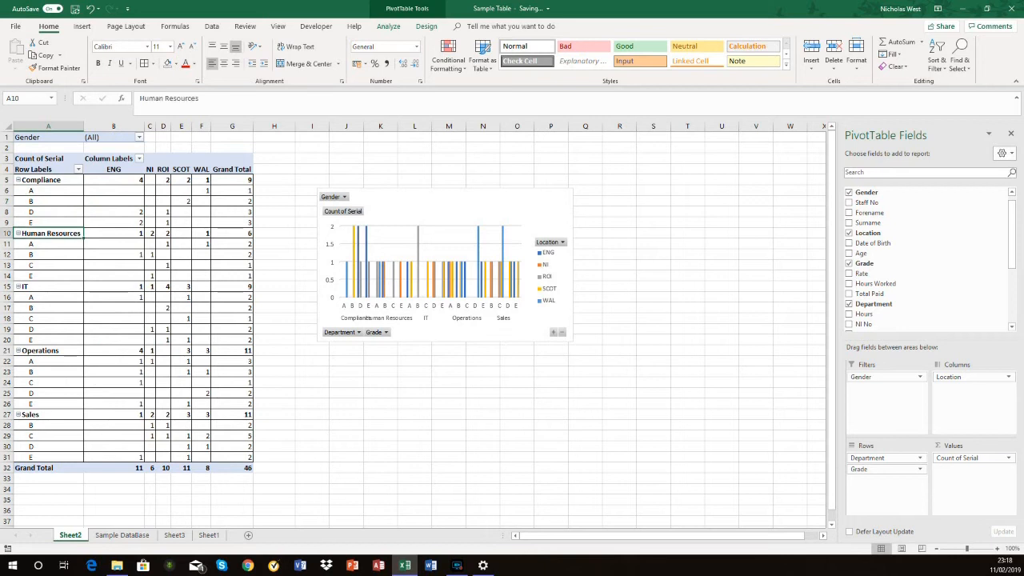
drag(48, 238, 47, 286)
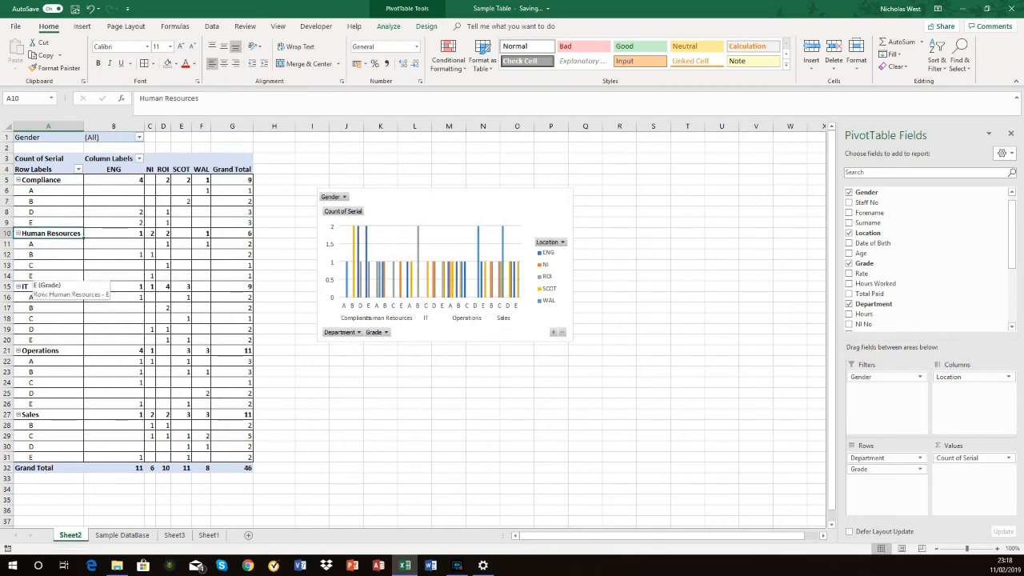
drag(48, 239, 47, 284)
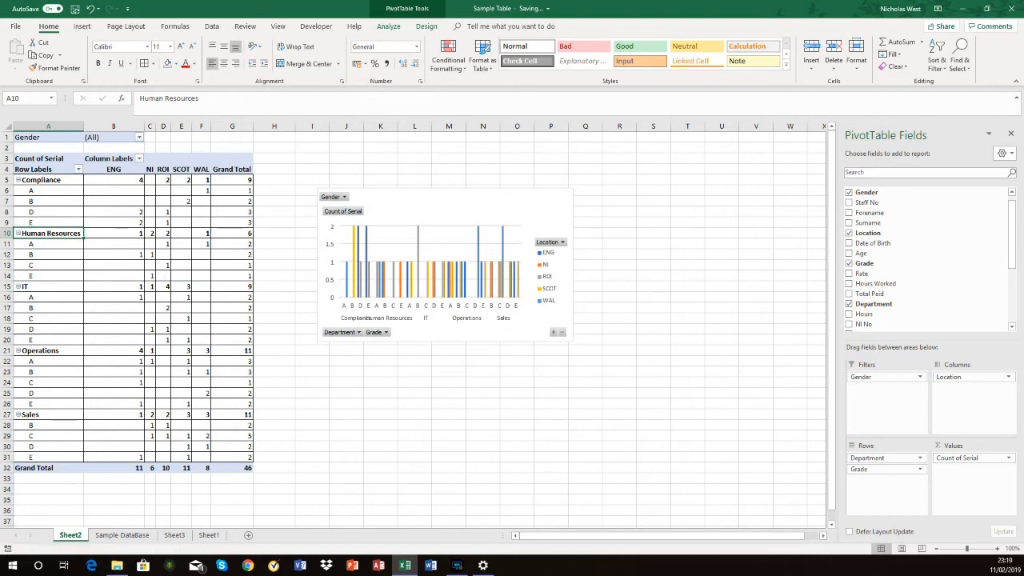
drag(48, 238, 48, 345)
- Review the PivotTable's commands for expanding or moving items, clearing, selecting and relocating the report
right_click(30, 232)
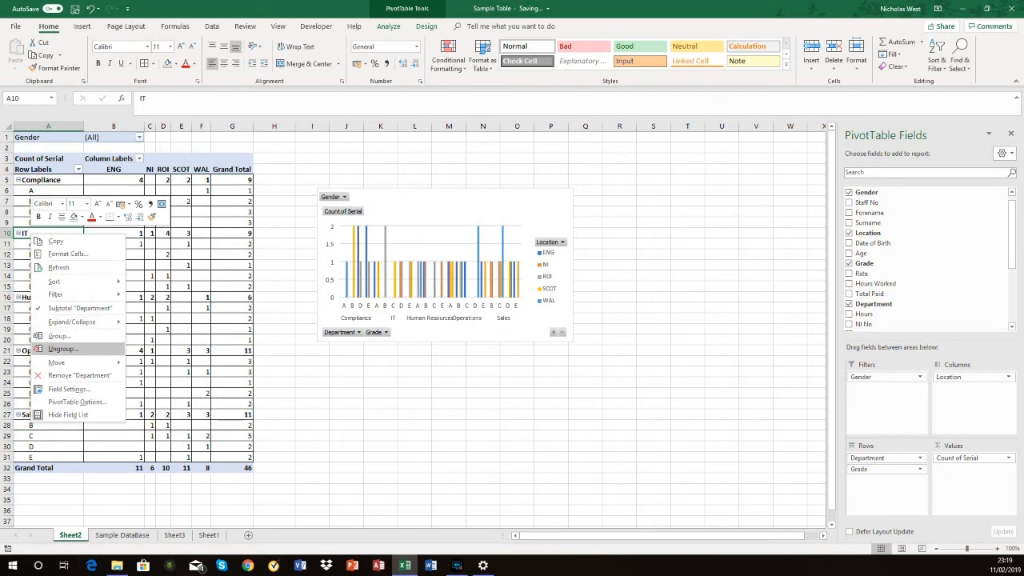
mouse_move(56, 363)
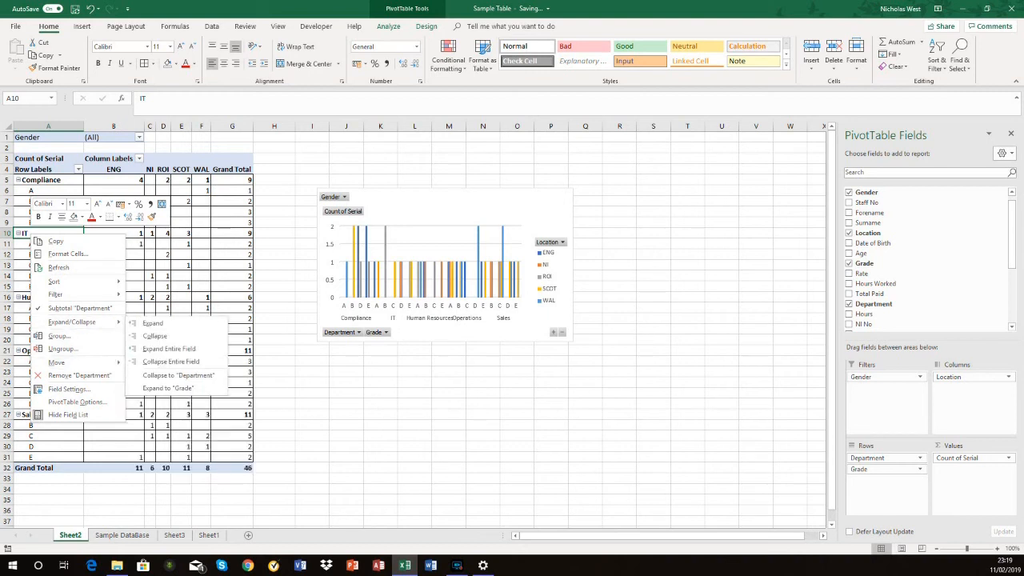
key(Escape)
click(389, 26)
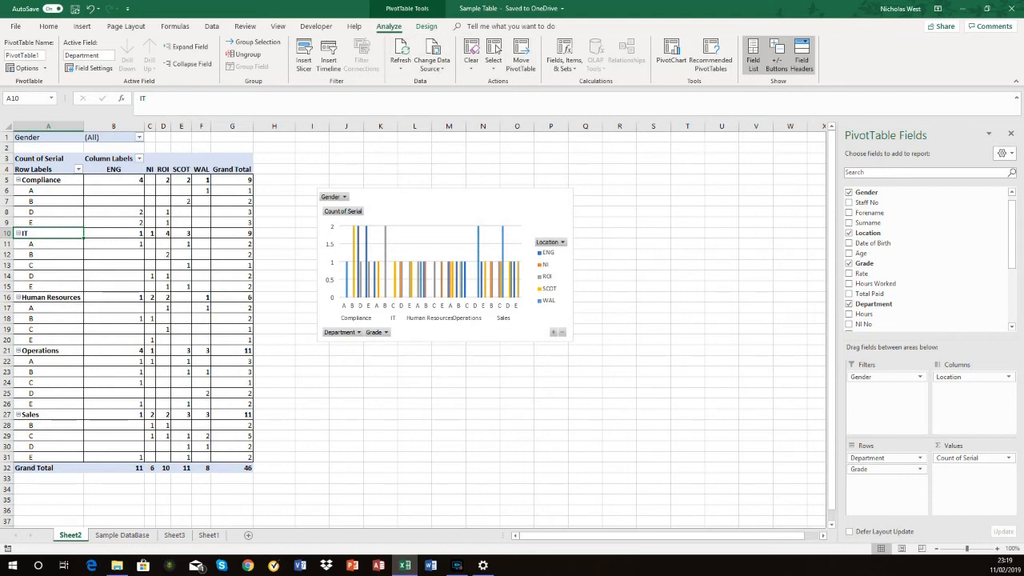
click(472, 60)
key(Down)
key(Down)
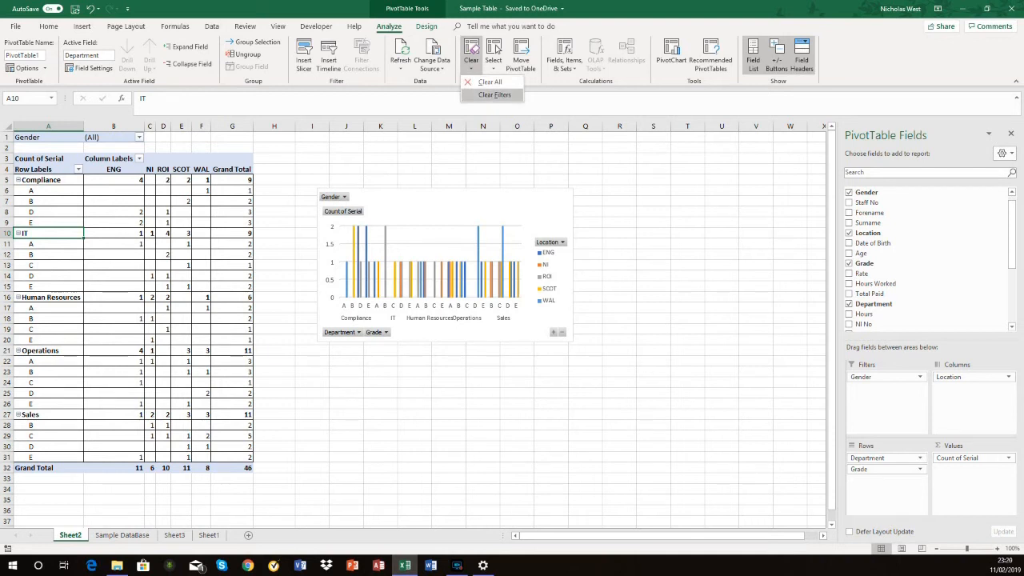
click(496, 49)
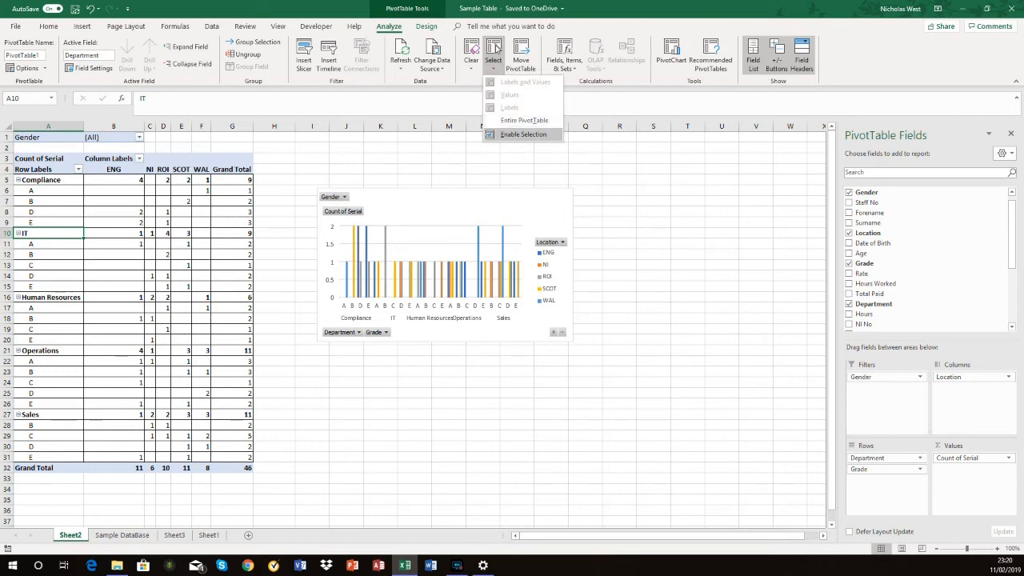
click(521, 56)
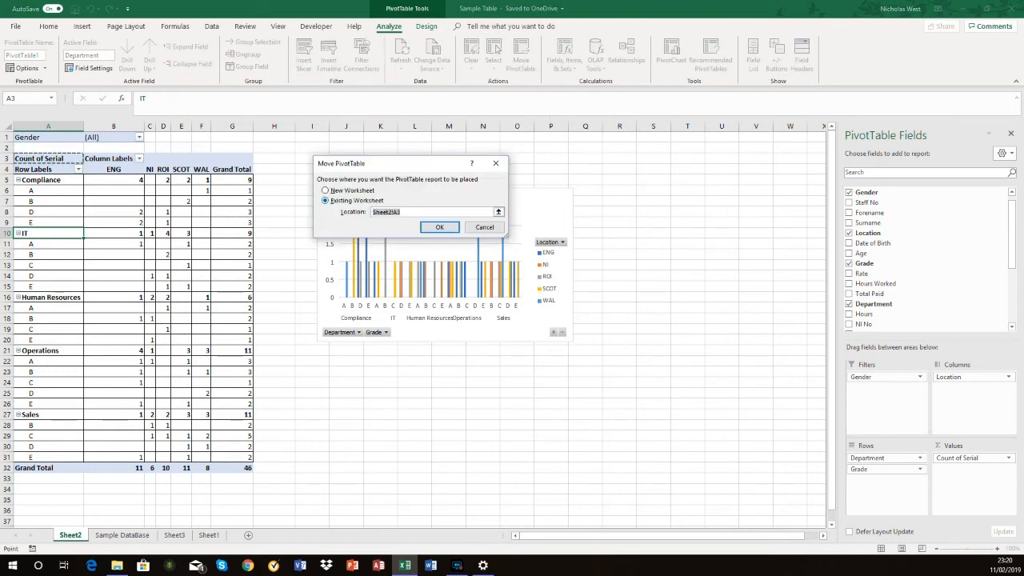
click(485, 227)
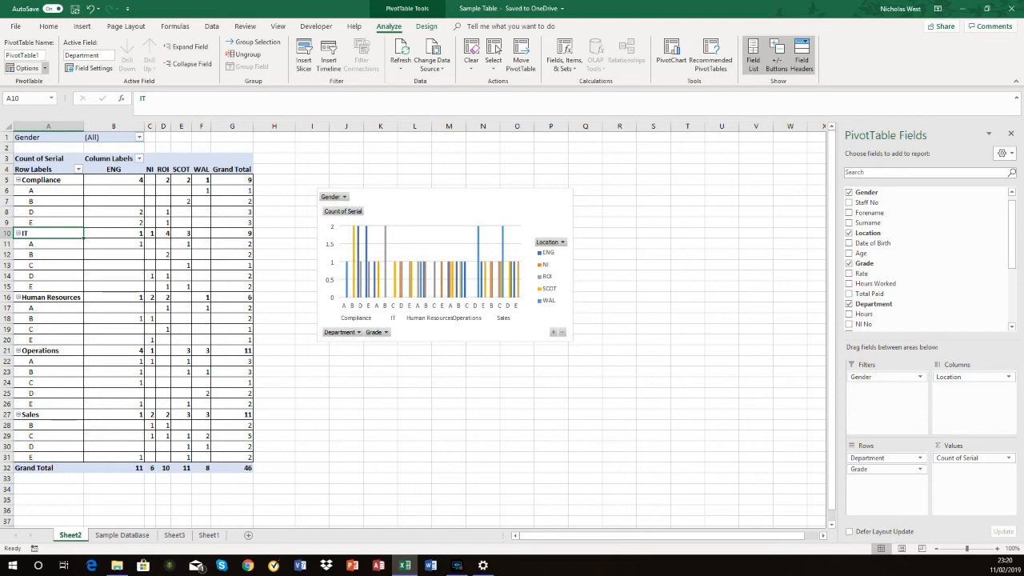
- Turn off autofitting column widths on update in the PivotTable options
click(46, 69)
click(34, 81)
drag(408, 80, 634, 133)
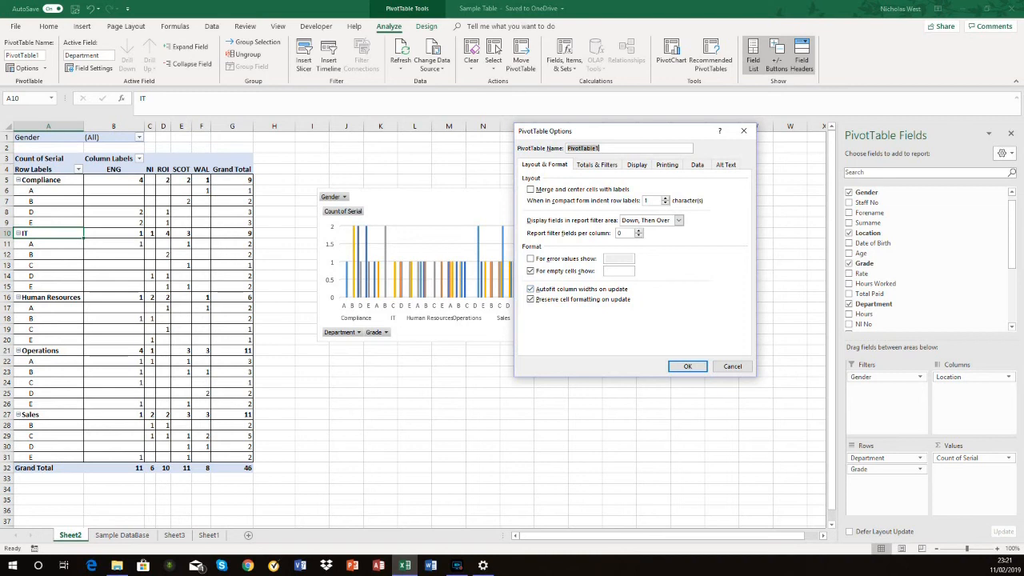
click(531, 289)
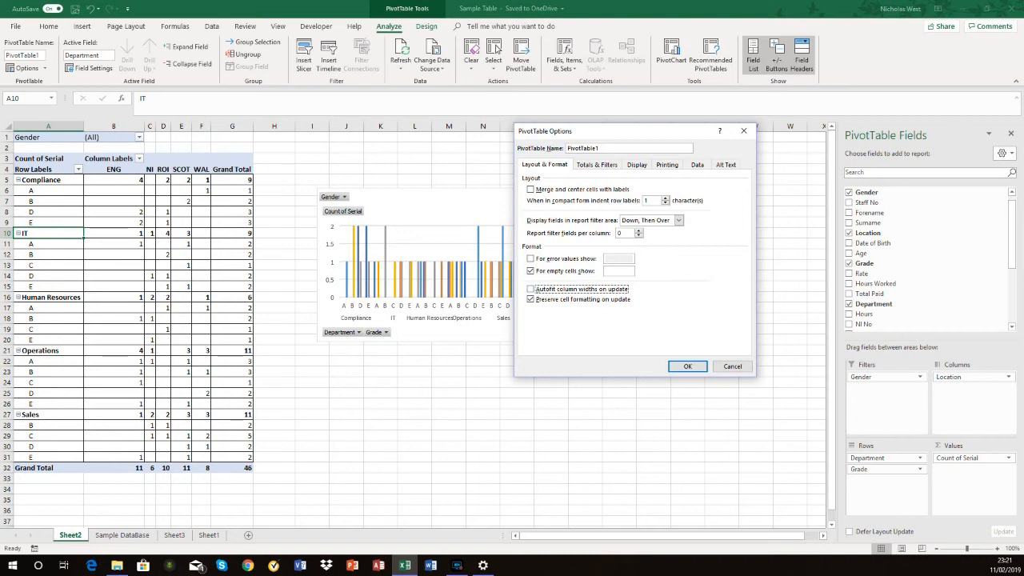
- Enable the classic PivotTable layout in the display options and apply the PivotTable options
click(596, 165)
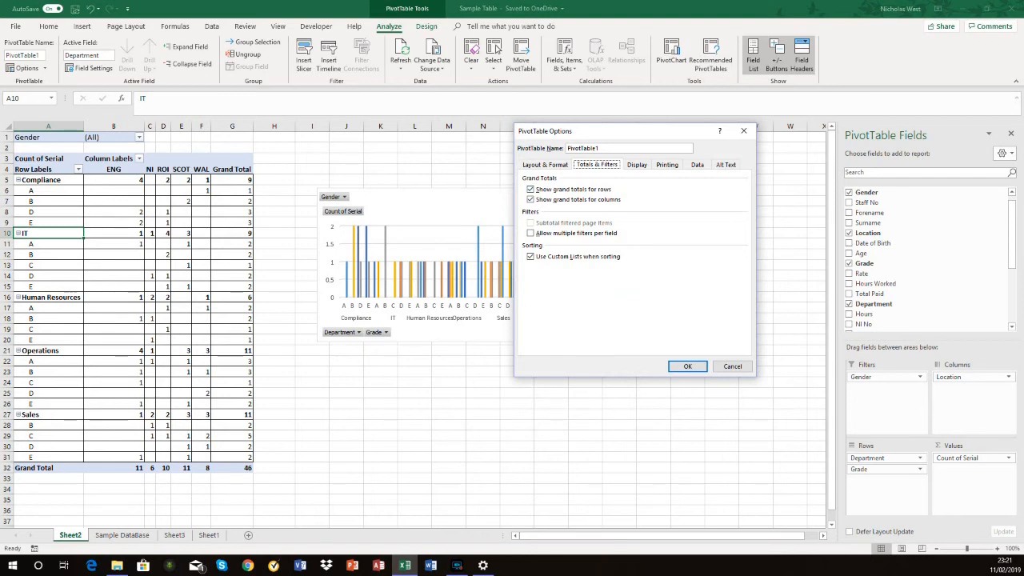
click(636, 165)
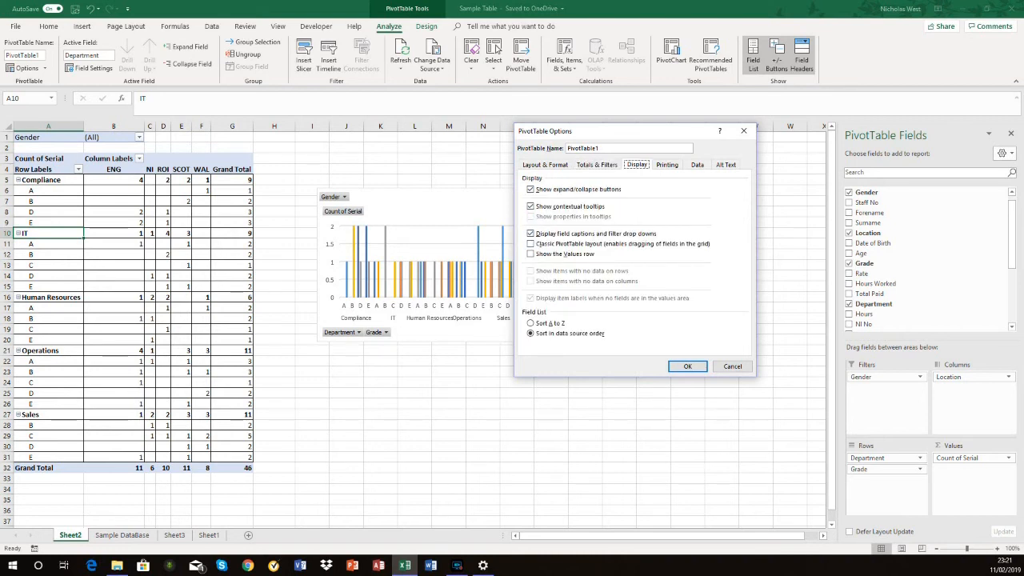
click(531, 244)
click(687, 366)
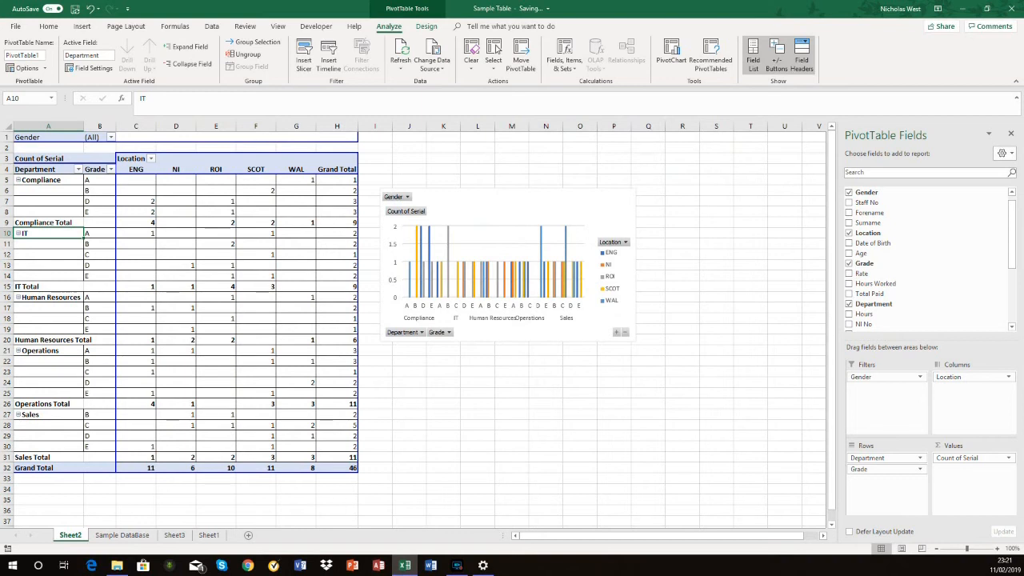
- Hide all subtotals in the PivotTable
key(Up)
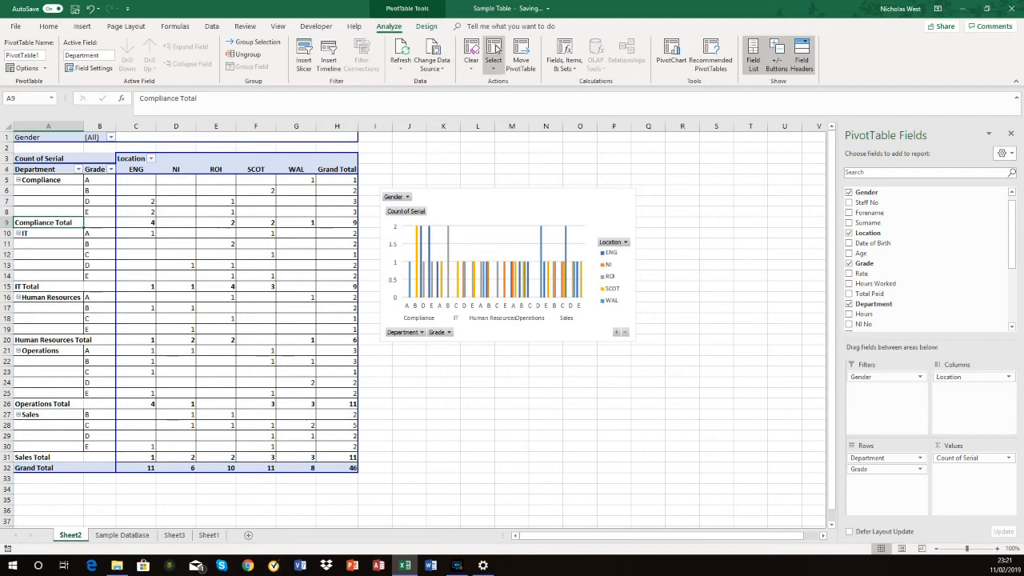
click(426, 26)
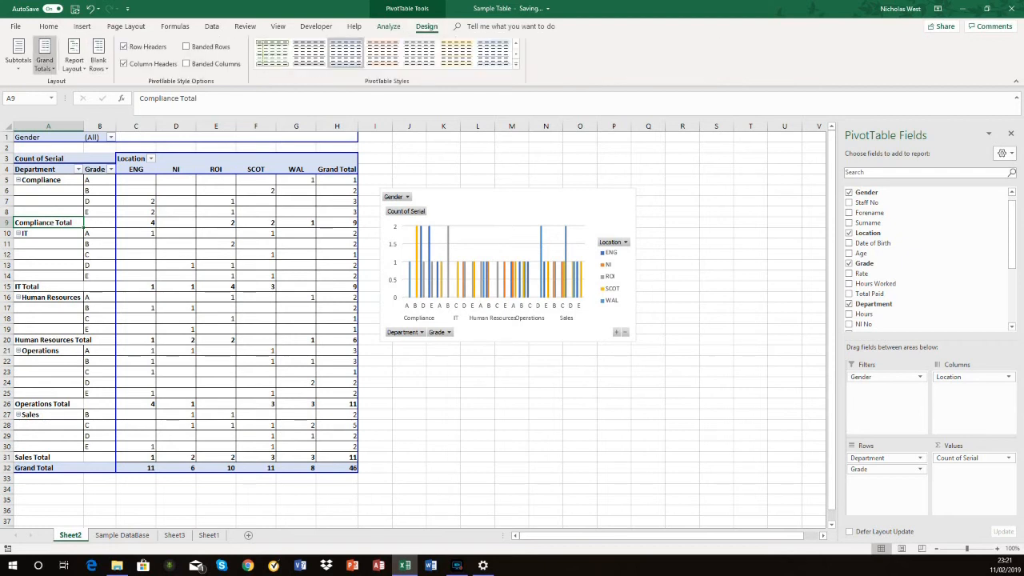
click(18, 56)
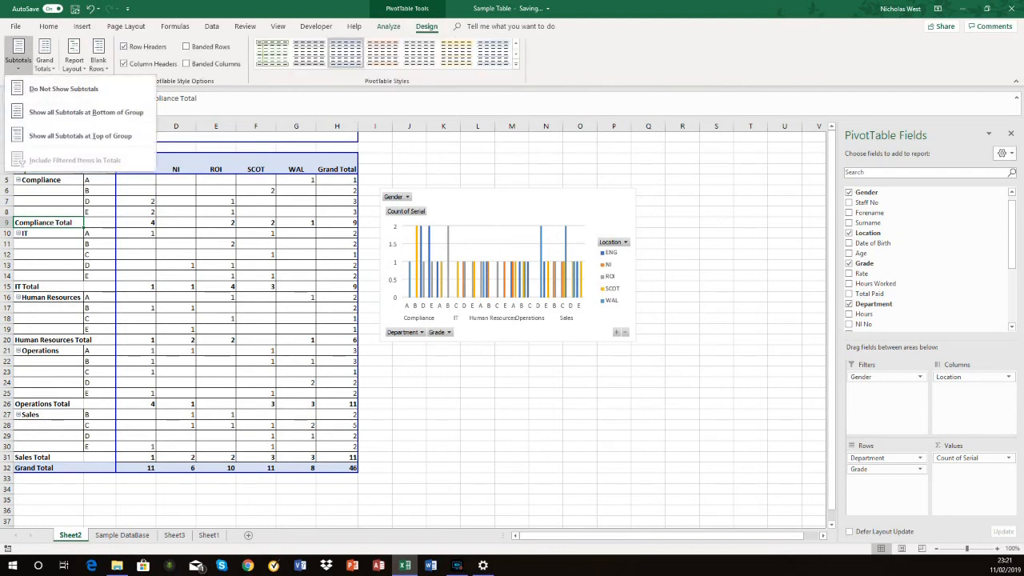
click(48, 89)
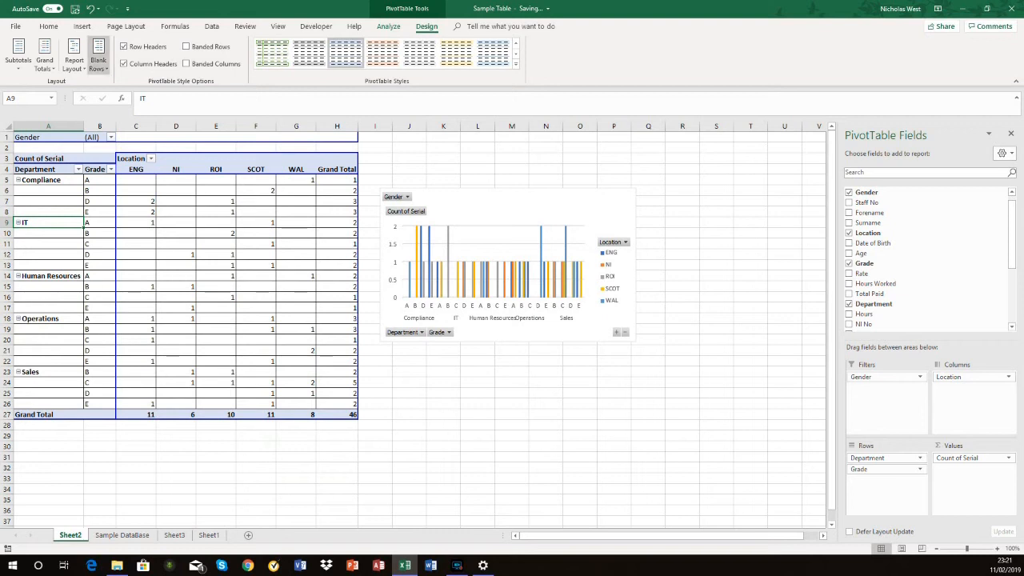
- Review the printing, data, and totals and filters settings in the PivotTable options without changing them
click(389, 26)
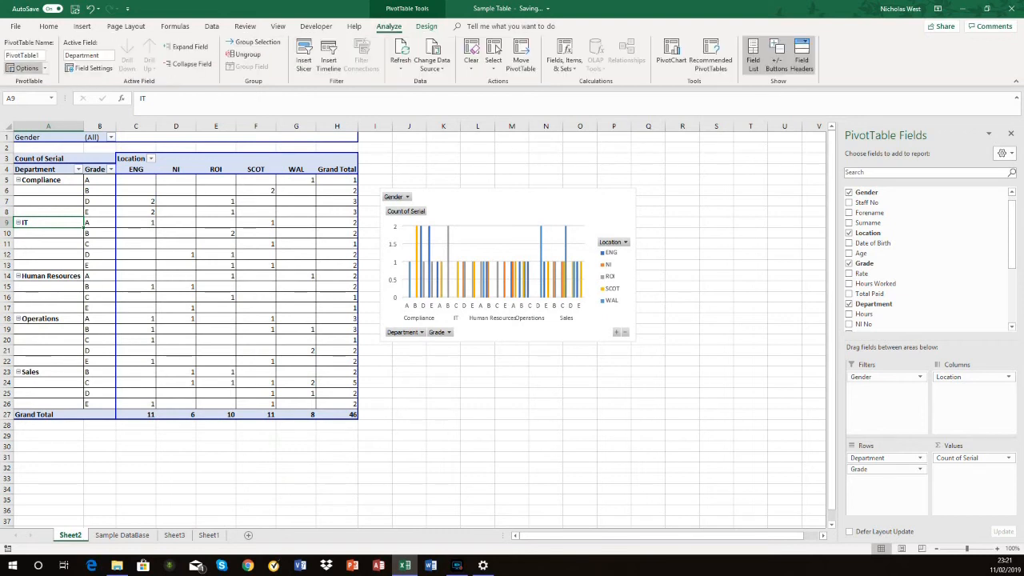
click(27, 68)
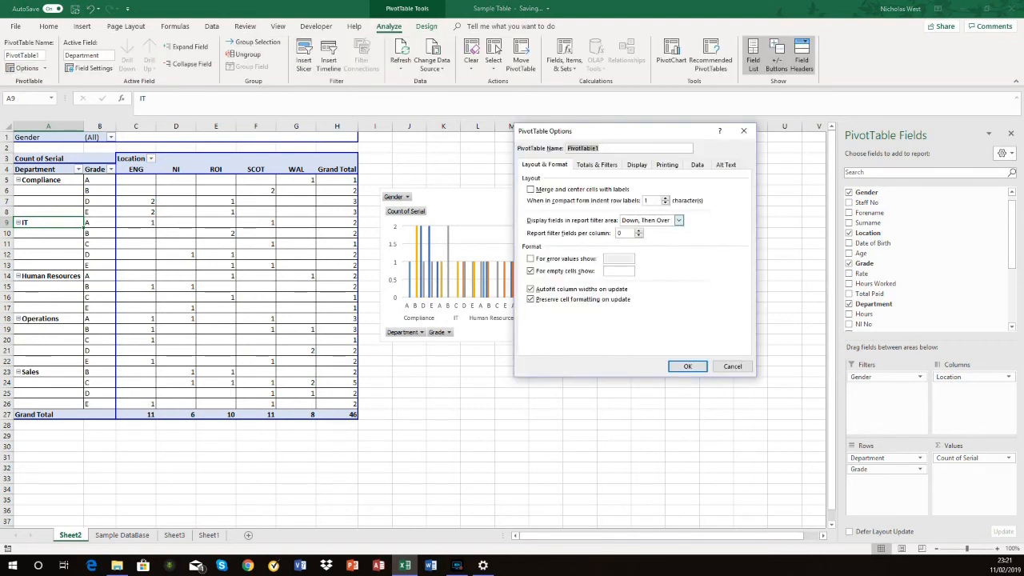
click(667, 165)
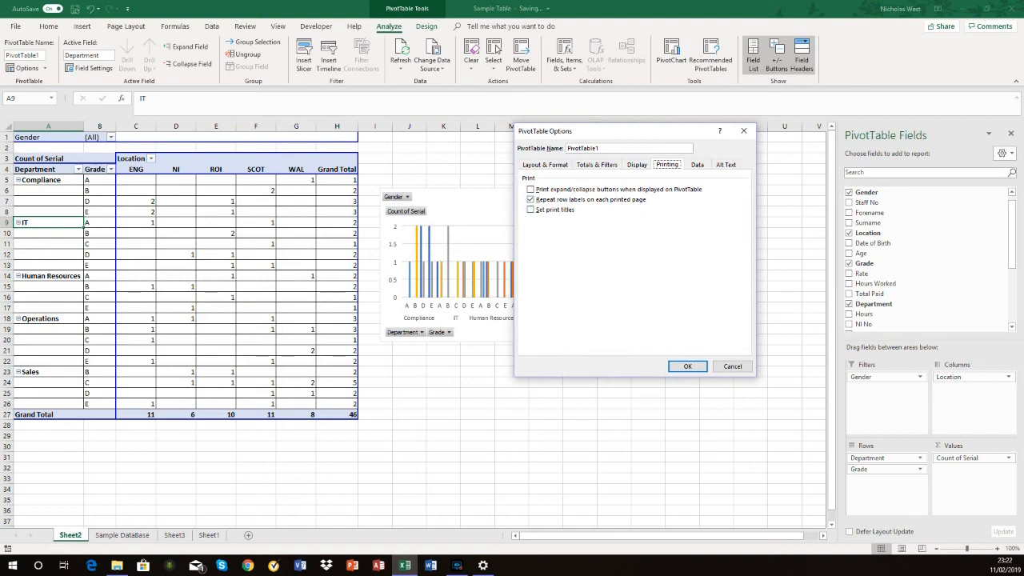
key(ctrl+Tab)
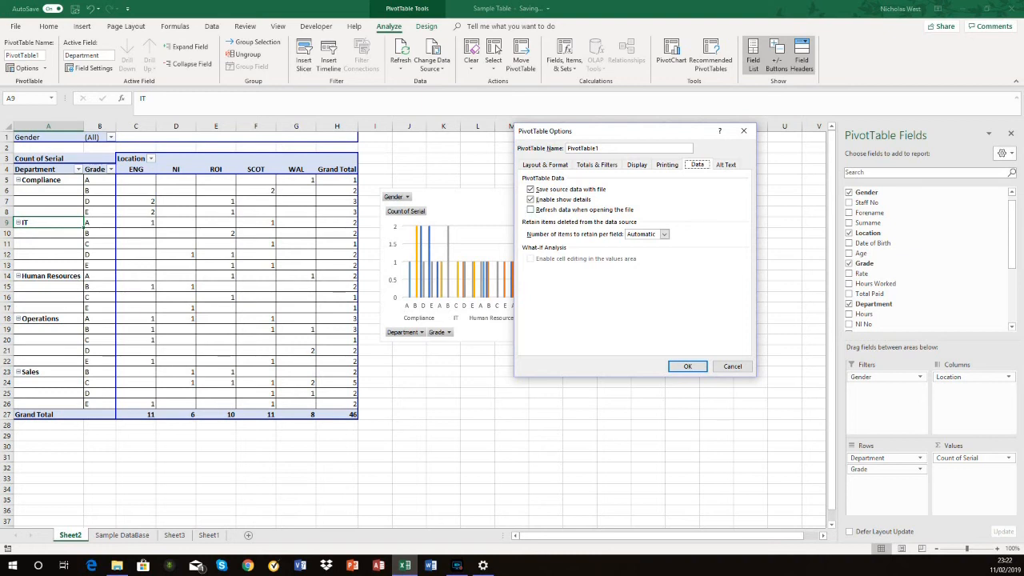
key(ctrl+shift+Tab)
key(ctrl+shift+Tab)
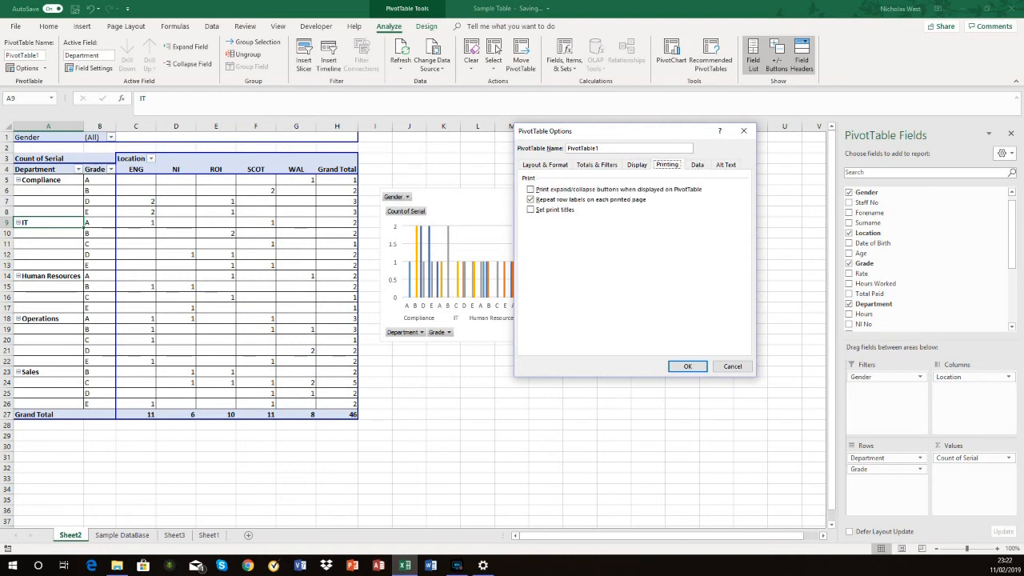
key(ctrl+shift+Tab)
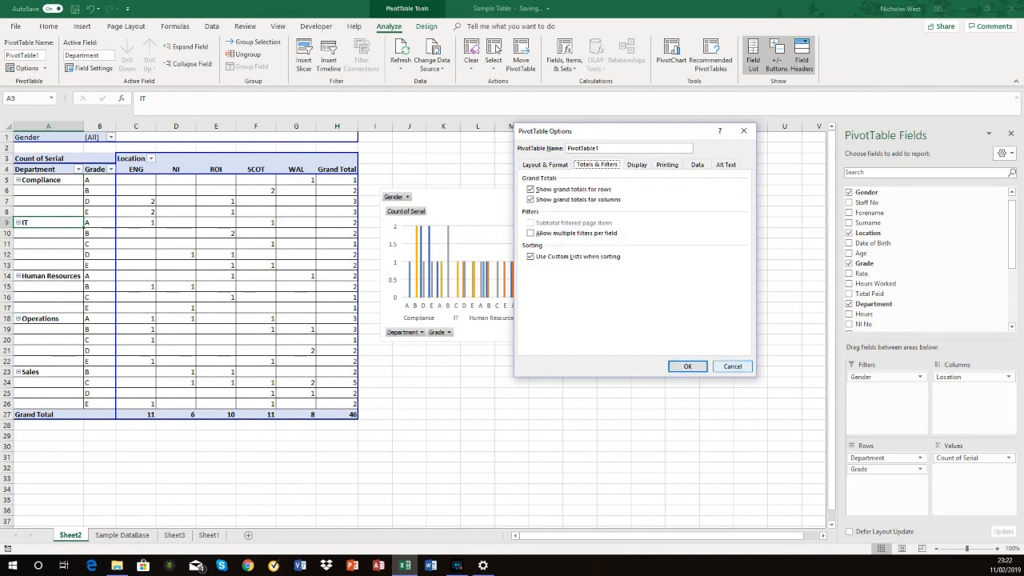
key(Escape)
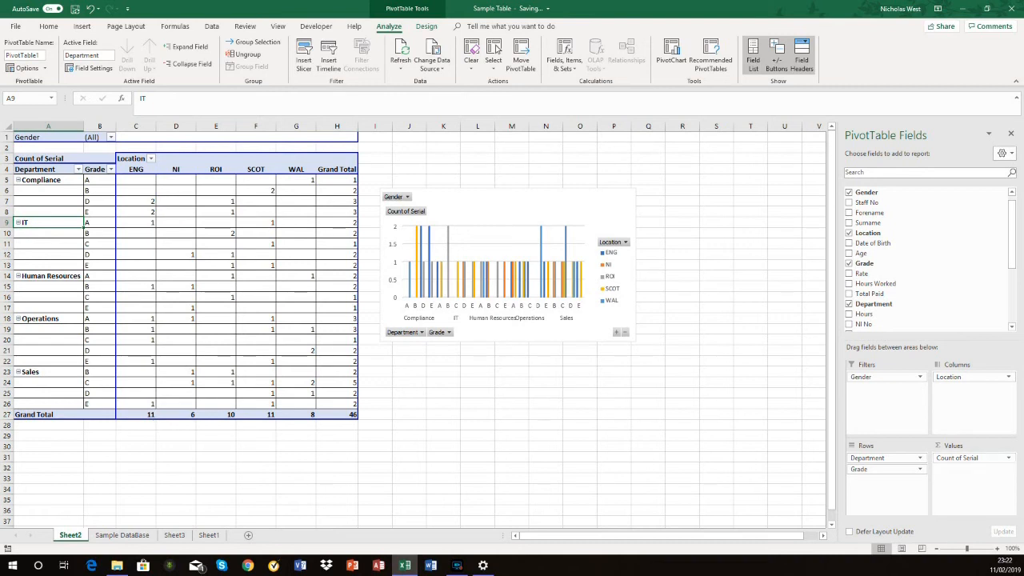
- Review the summary functions and number format choices available for the Count of Serial value field
click(1008, 458)
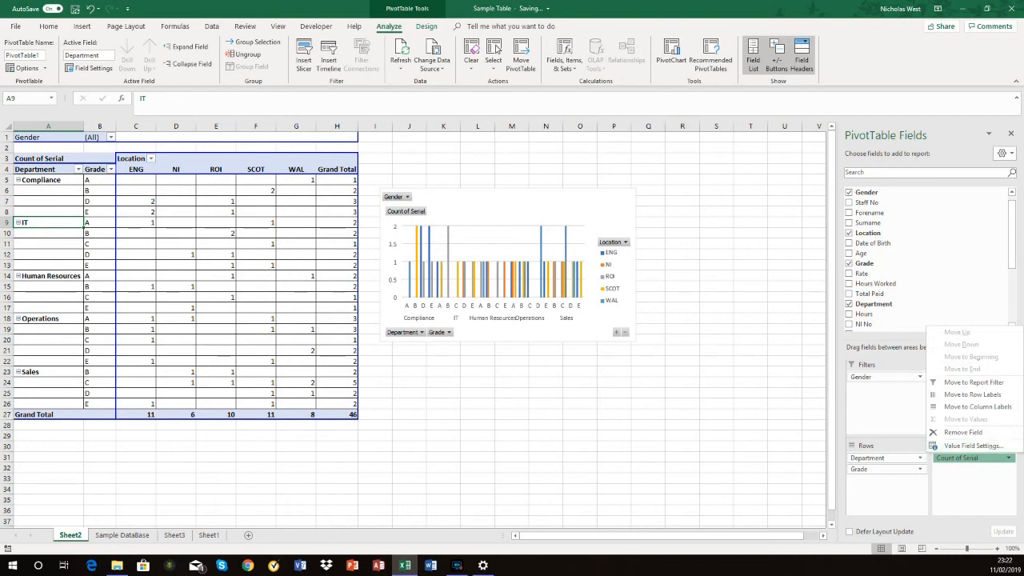
click(971, 446)
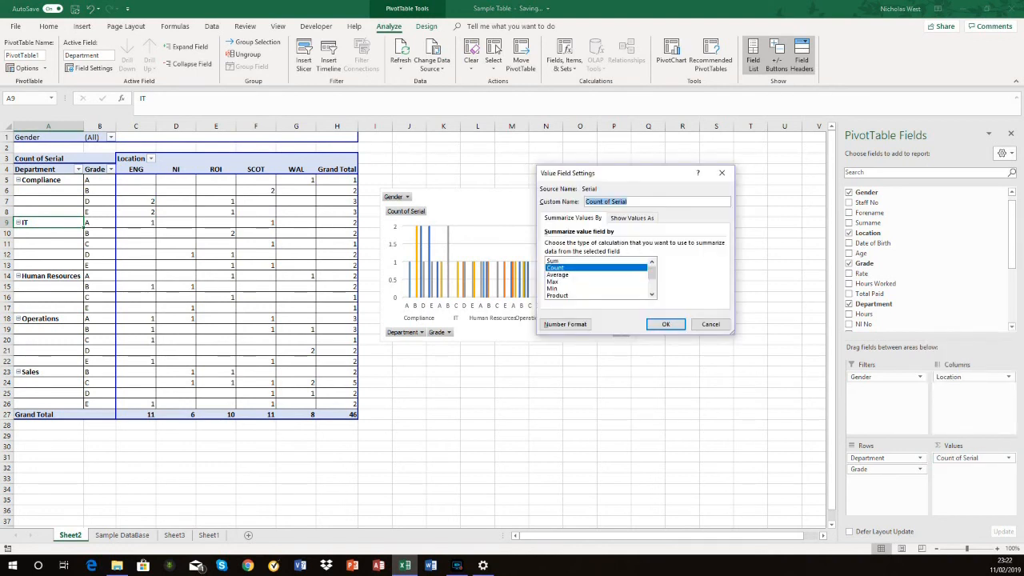
click(554, 260)
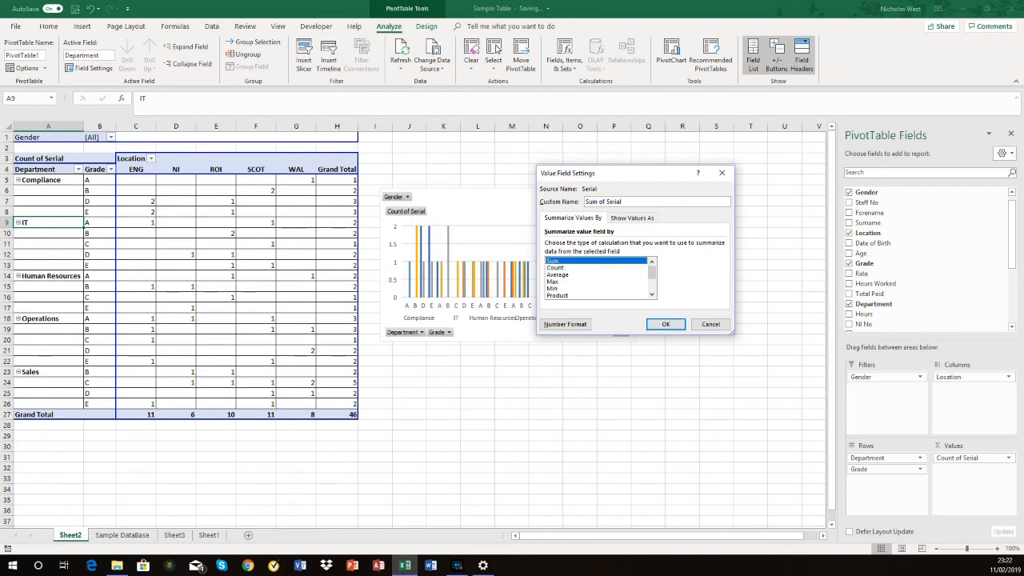
click(558, 274)
key(Down)
key(Down)
key(Down)
scroll(596, 278, down, 2)
scroll(597, 278, up, 1)
key(Down)
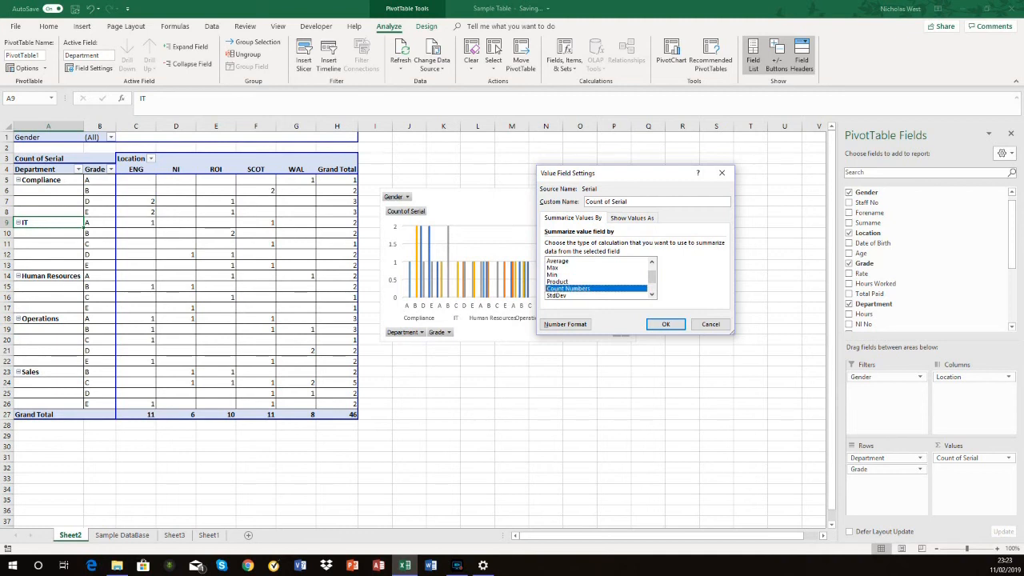
scroll(597, 279, down, 1)
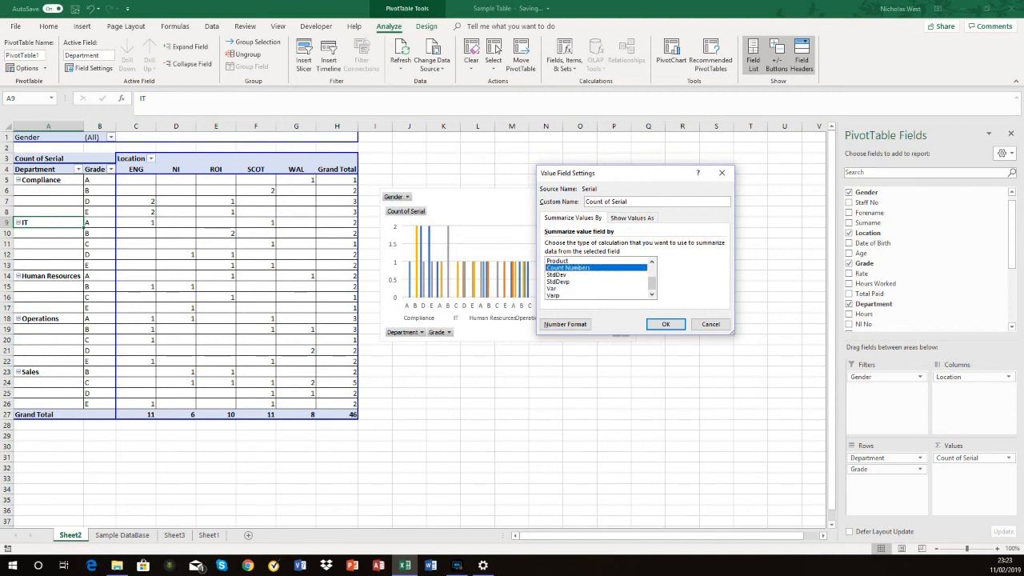
scroll(597, 278, up, 2)
click(553, 261)
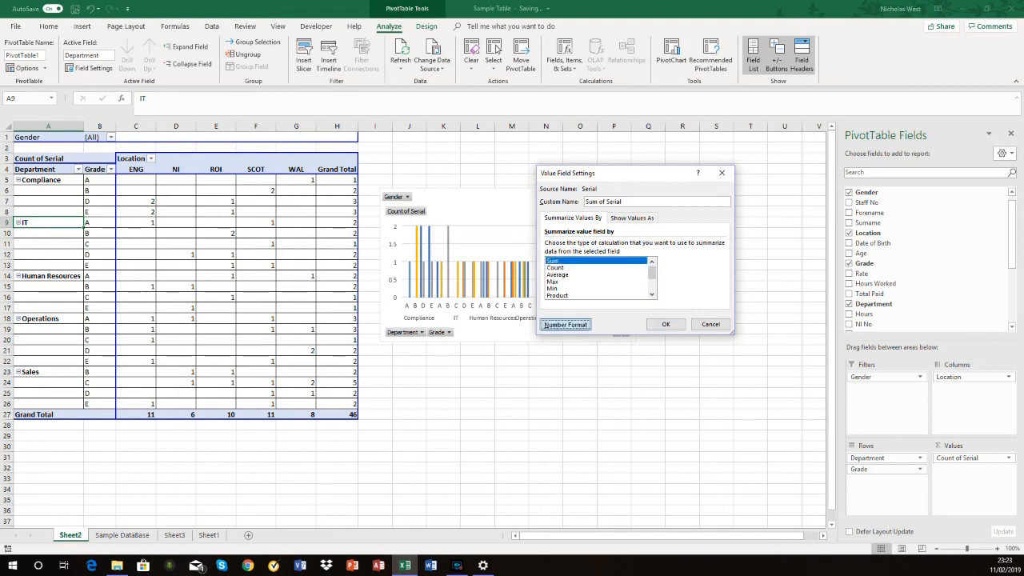
click(565, 324)
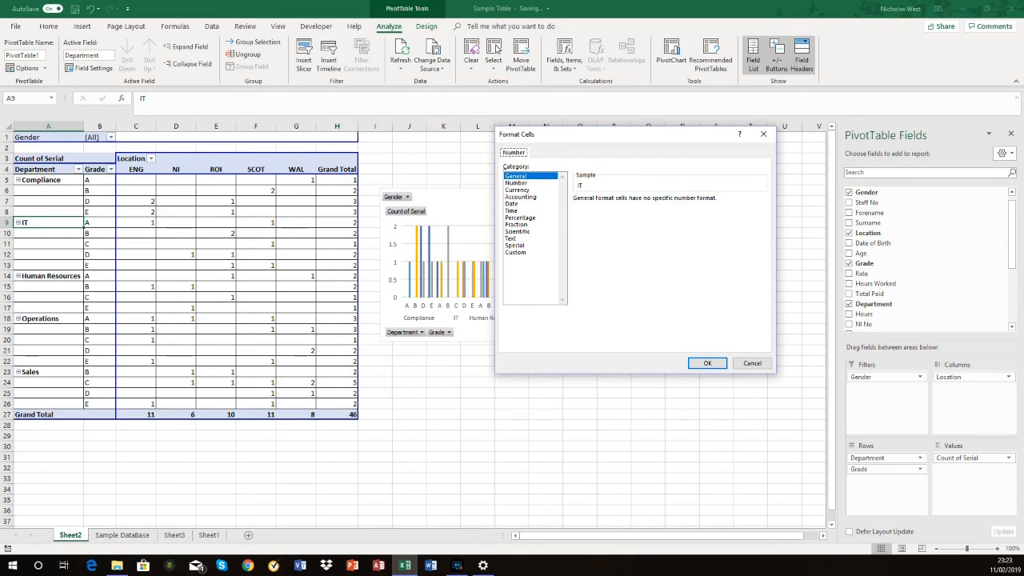
click(707, 363)
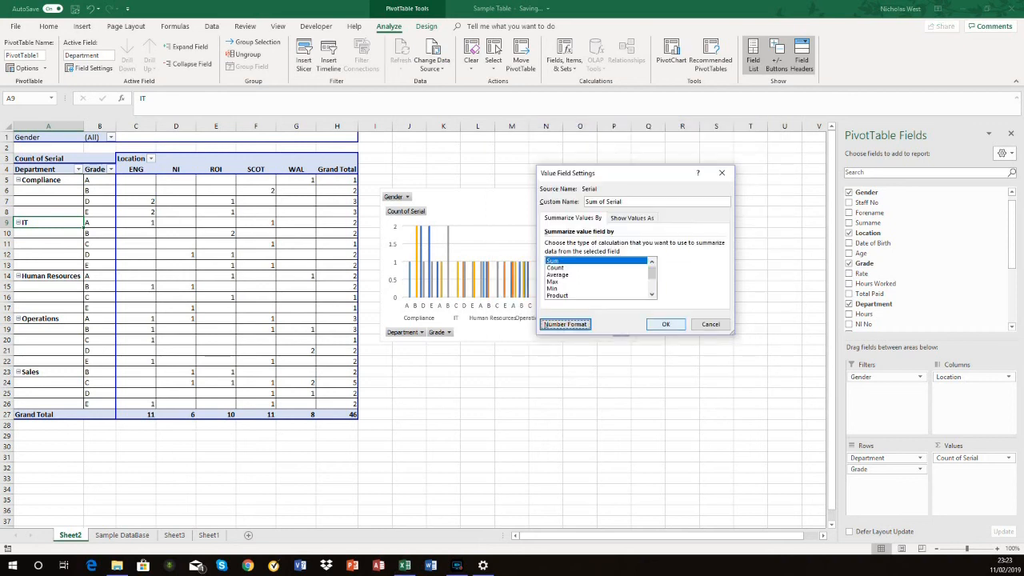
- Review the Show Values As calculations for the serial value field and leave its settings without applying changes
click(632, 218)
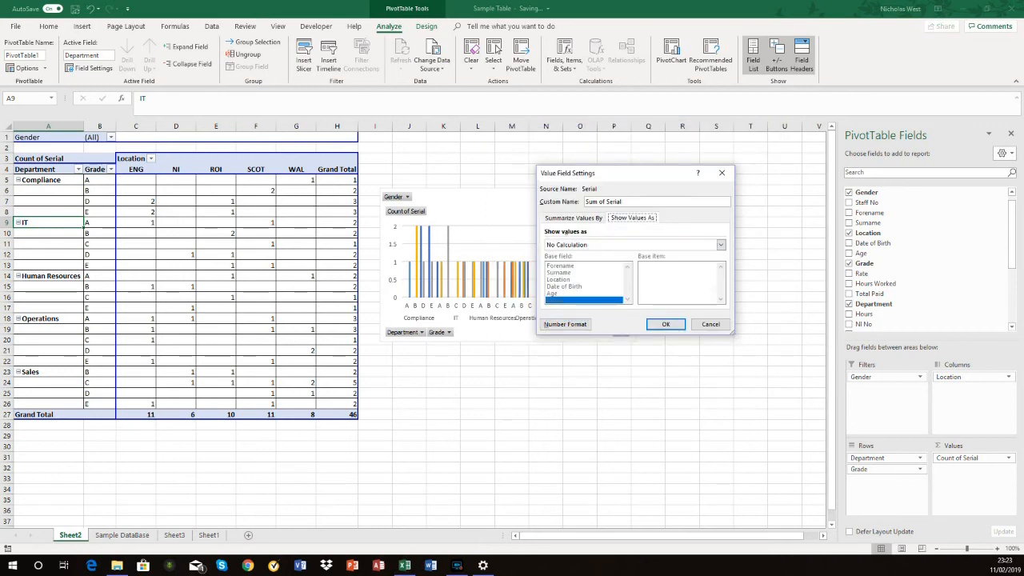
click(721, 244)
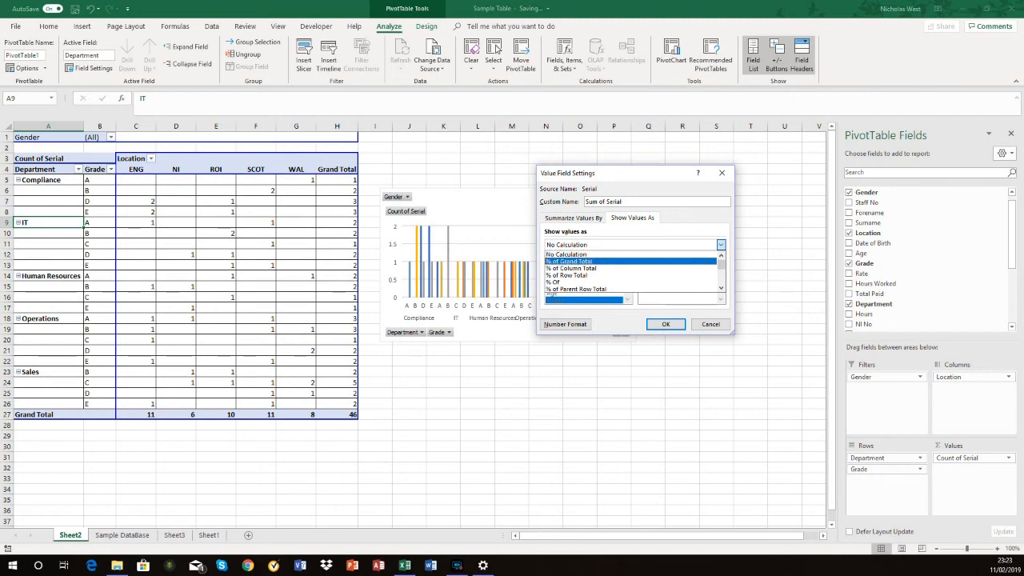
key(Down)
key(Down)
key(Down)
key(Down)
key(Down)
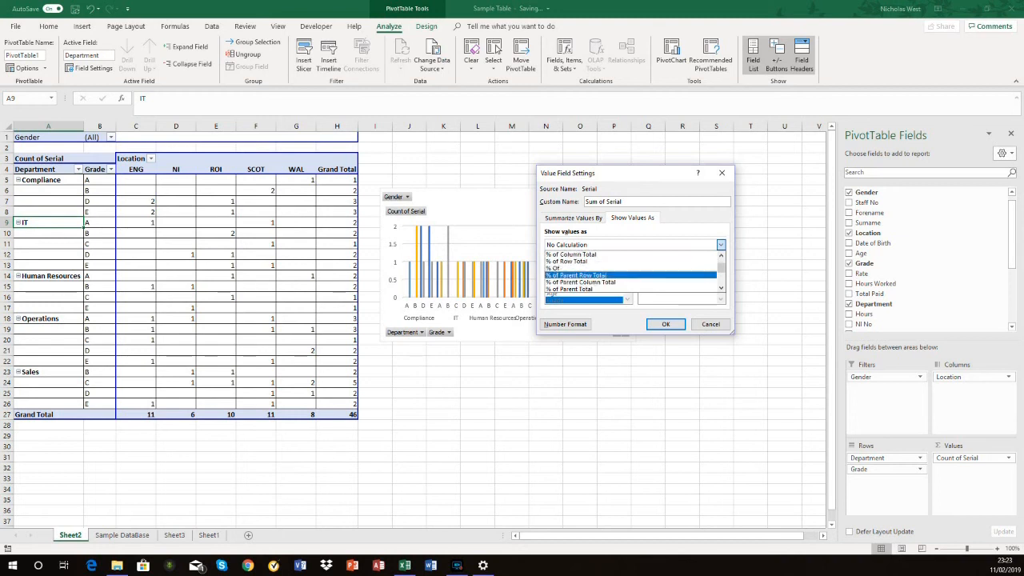
key(Down)
key(Down)
key(Down)
key(Down)
key(Down)
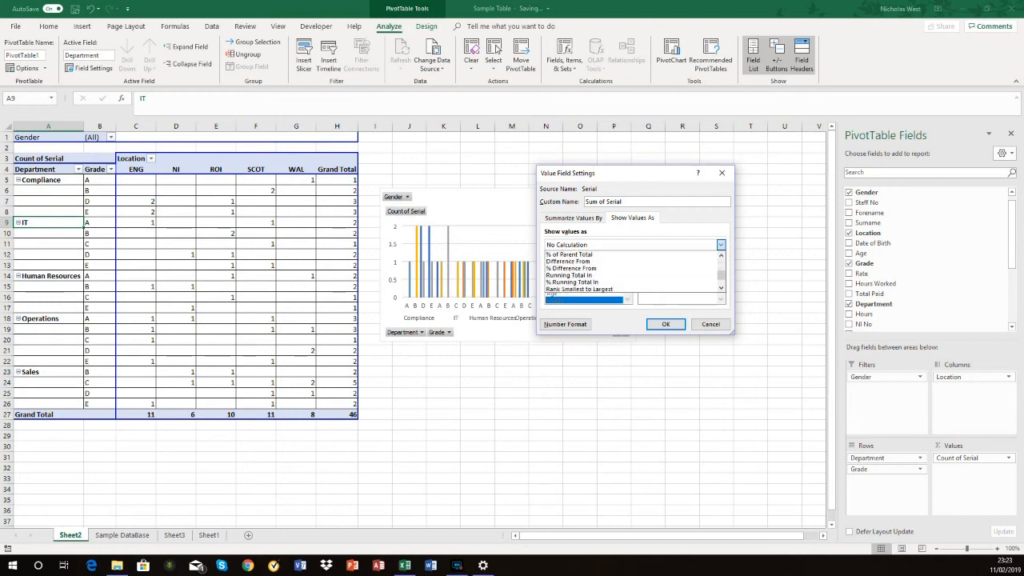
scroll(630, 275, up, 3)
scroll(630, 275, up, 1)
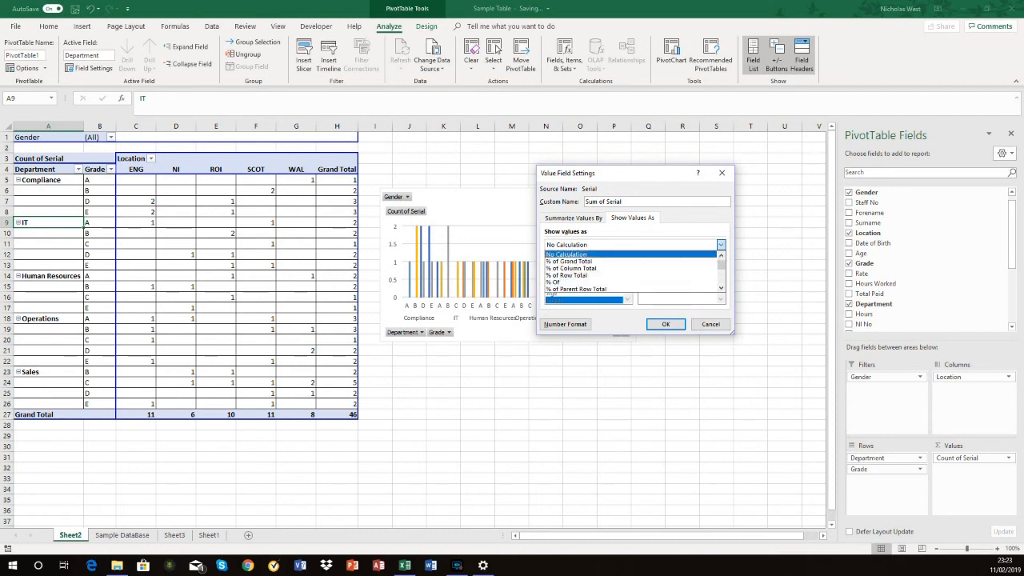
click(573, 218)
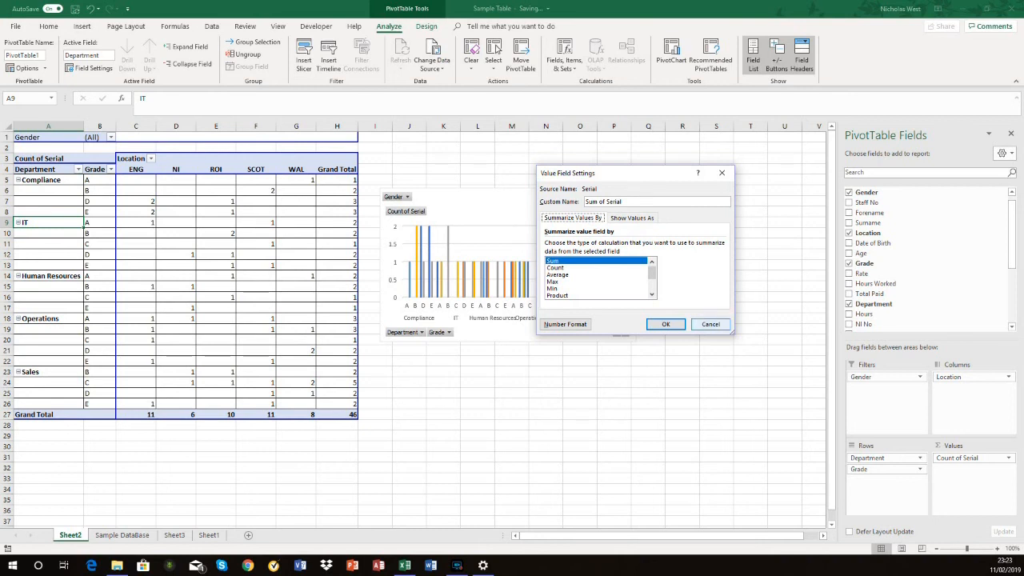
key(Escape)
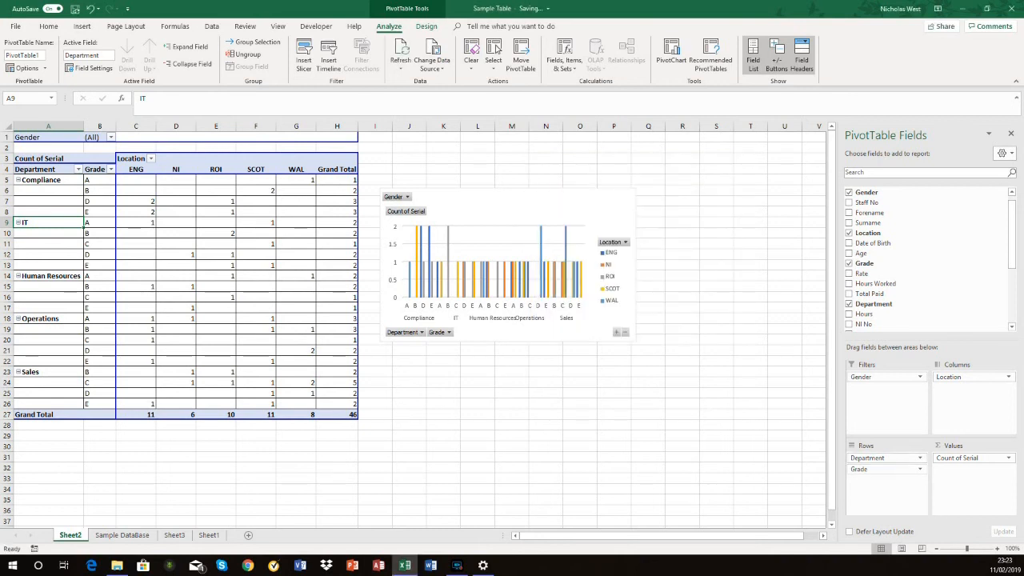
click(919, 469)
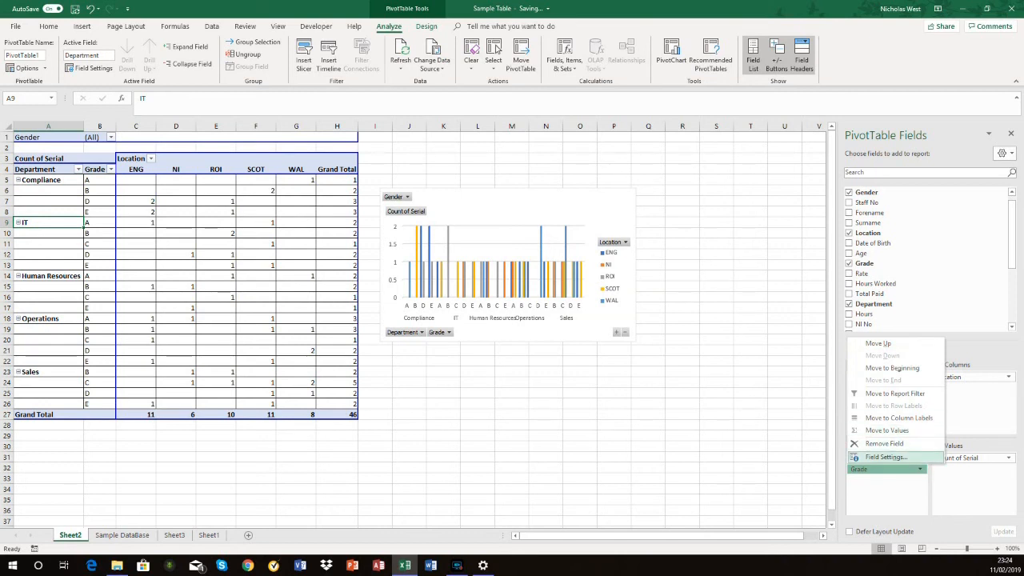
key(Escape)
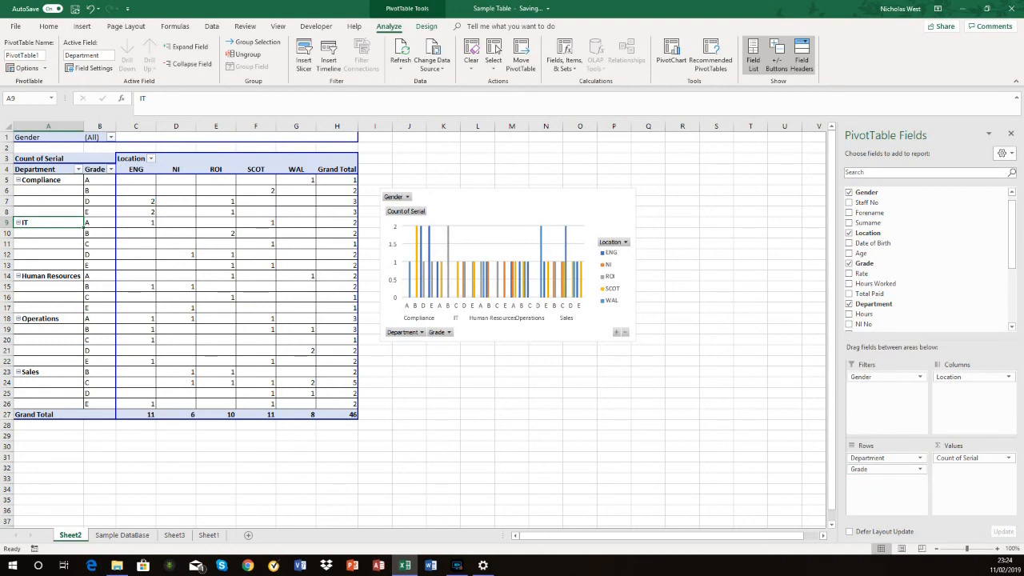
click(511, 425)
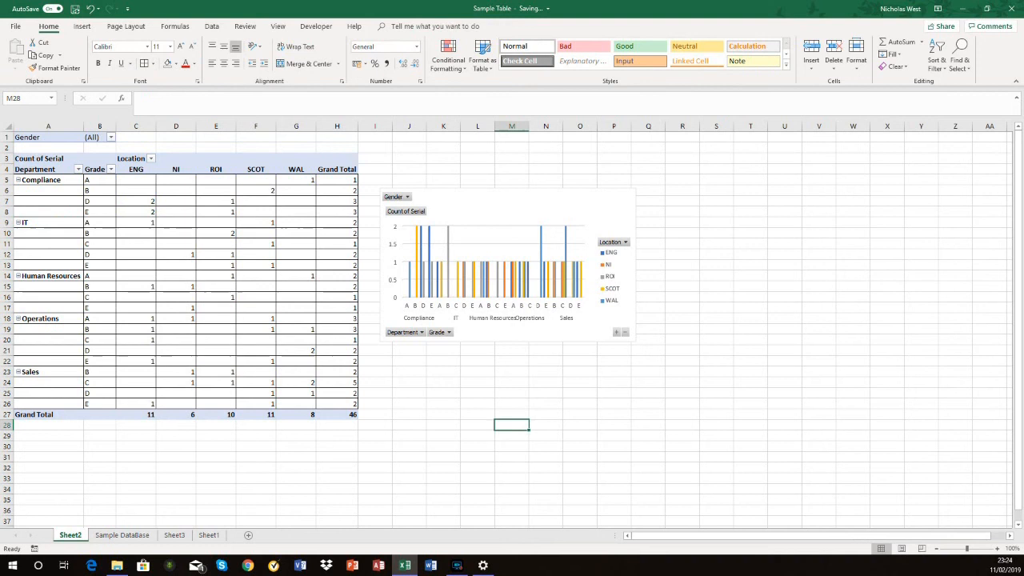
- Insert a slicer for the Location field of the PivotTable
click(296, 223)
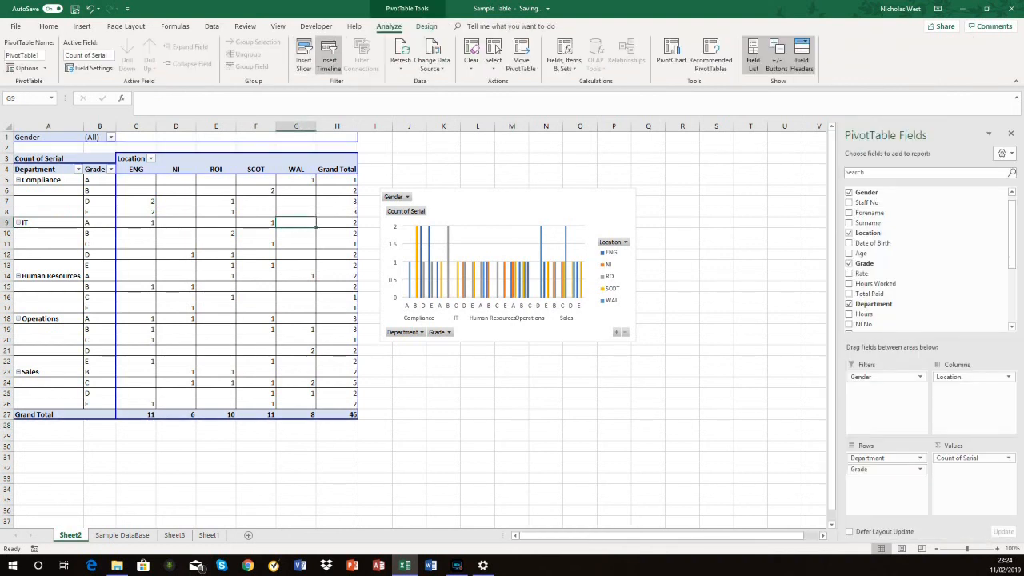
click(304, 54)
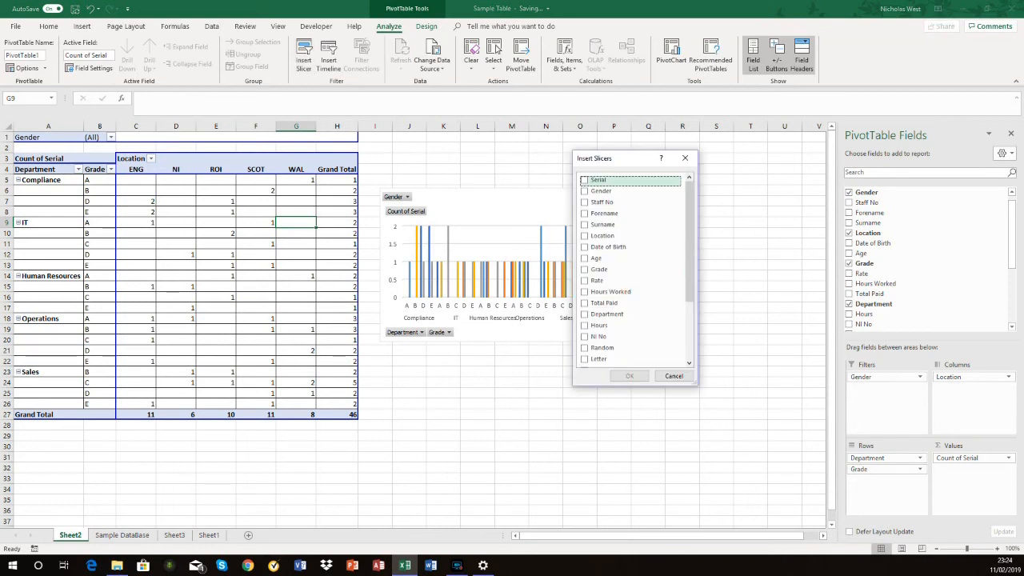
drag(624, 158, 706, 146)
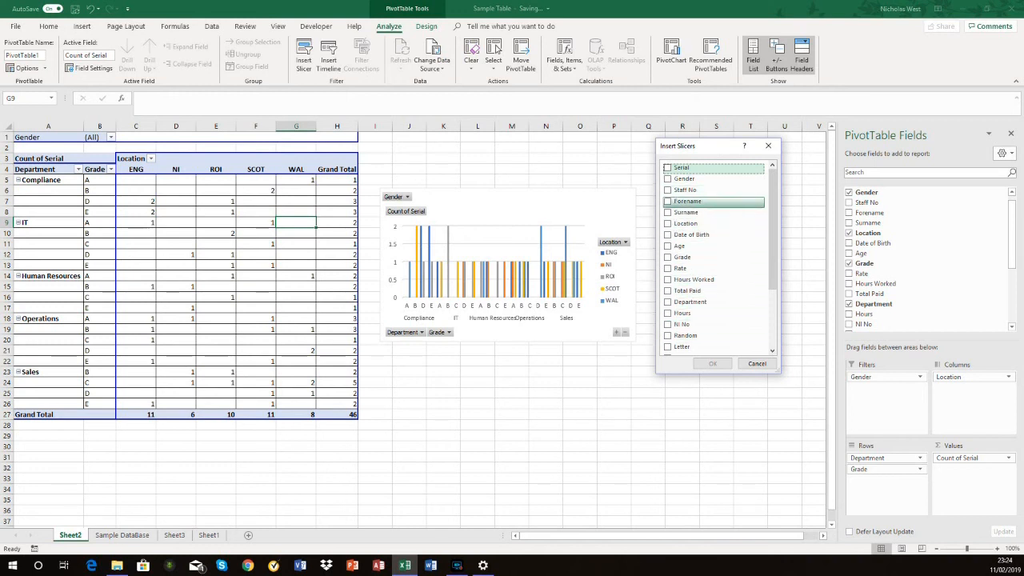
click(668, 224)
click(712, 364)
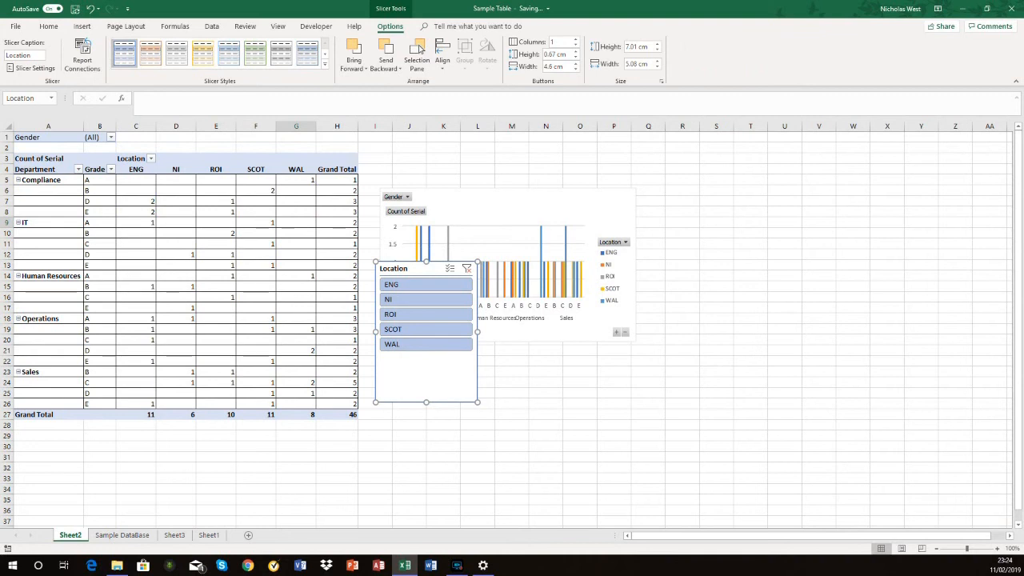
- Place the Location slicer on the empty cells to the right of the PivotChart and filter it to WAL
drag(408, 268, 717, 189)
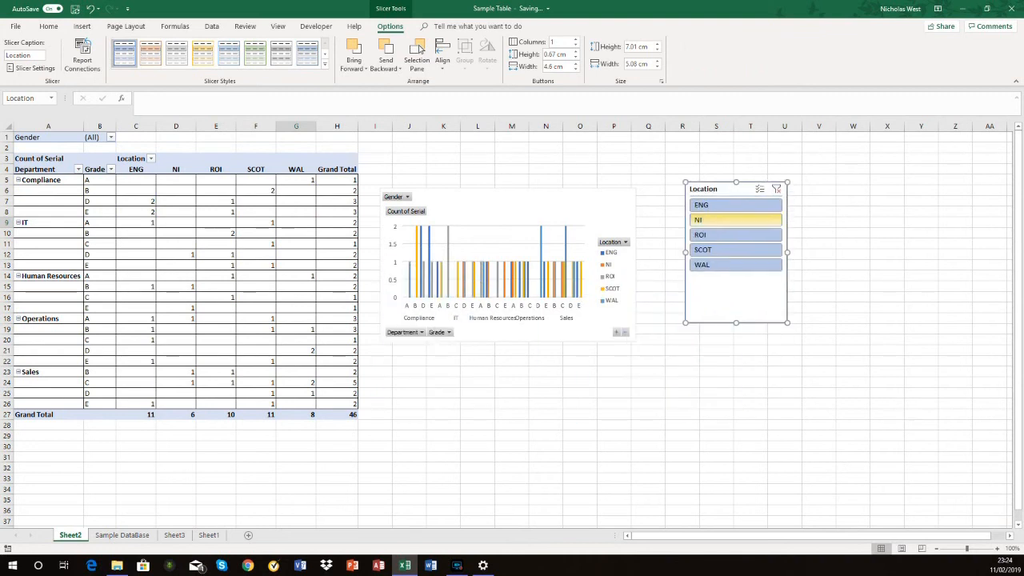
click(736, 264)
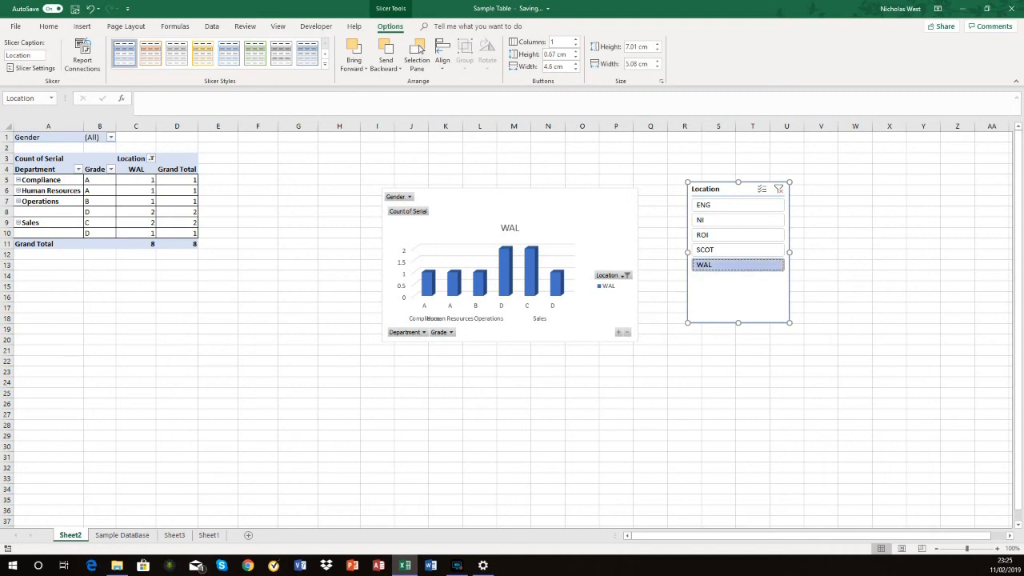
- Filter the PivotTable and PivotChart to SCOT with the Location slicer, and clear the slicer's filter
click(737, 249)
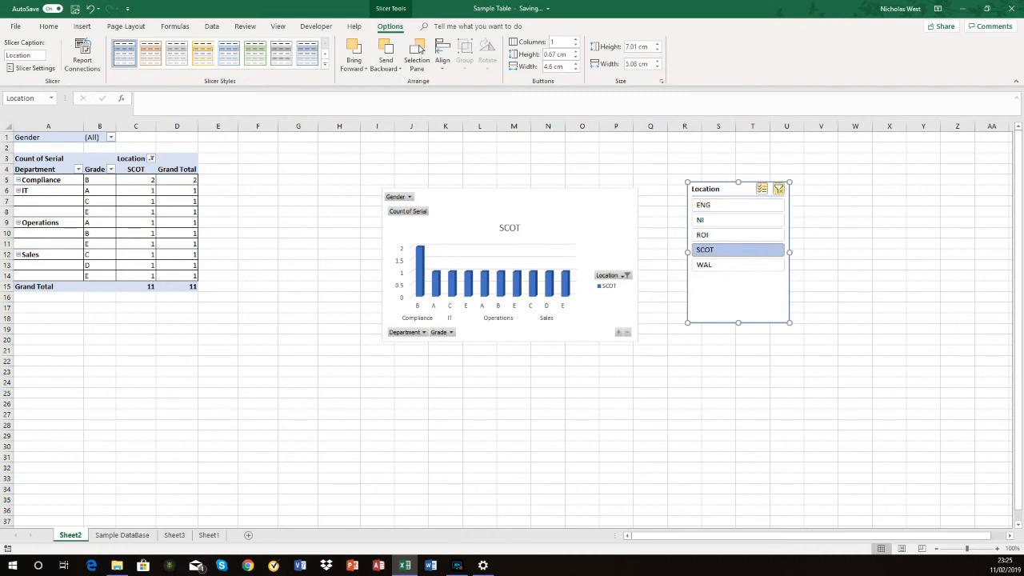
click(778, 188)
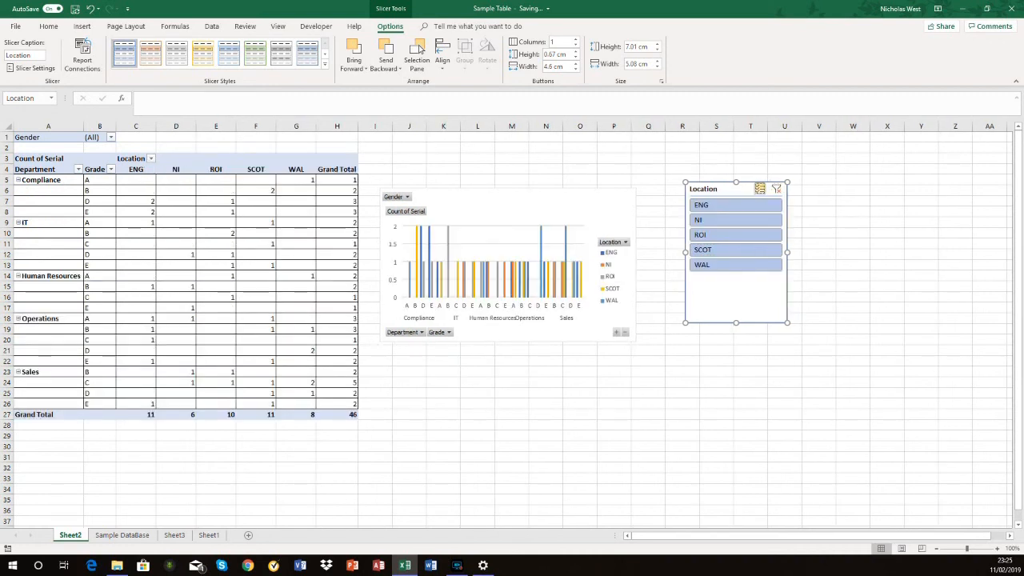
- Filter the Location slicer to ENG, NI and ROI together, and clear the filter to show all locations
click(735, 205)
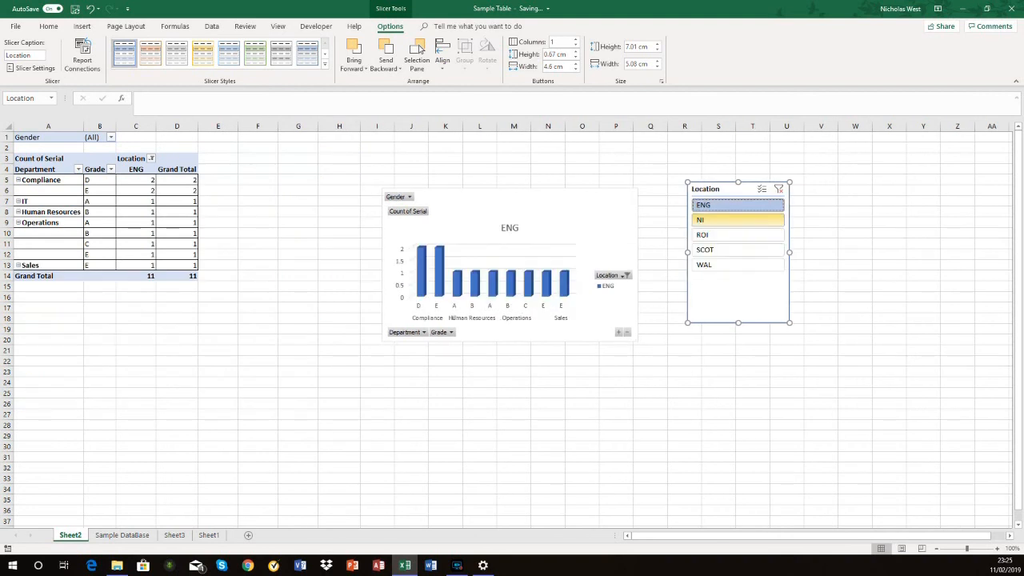
click(736, 220)
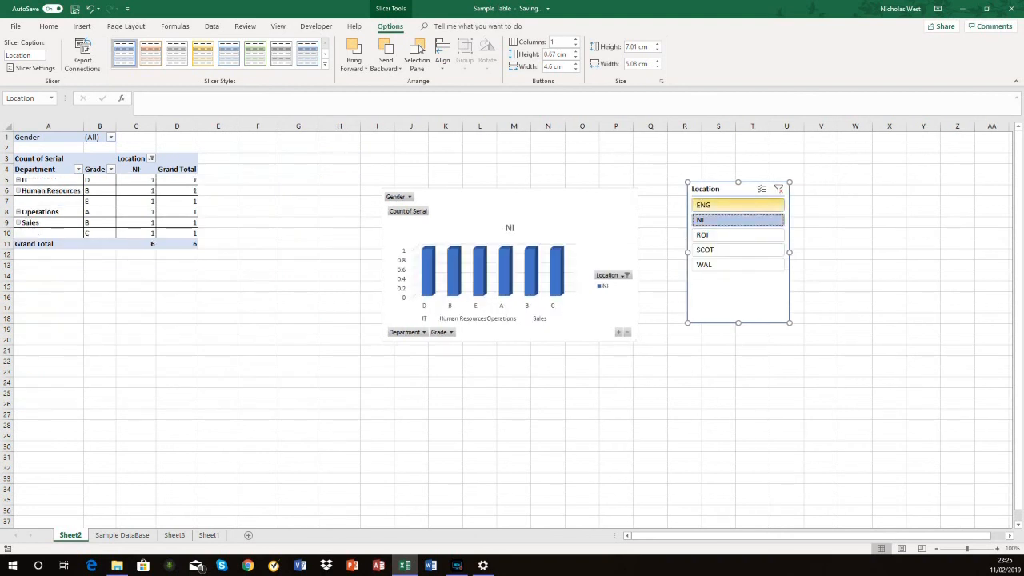
ctrl+click(735, 205)
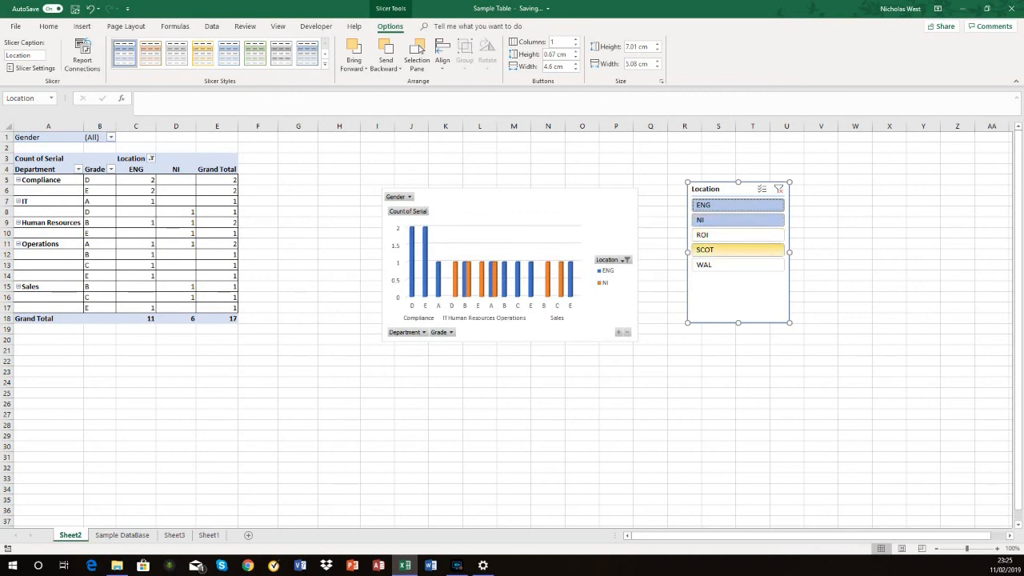
ctrl+click(736, 235)
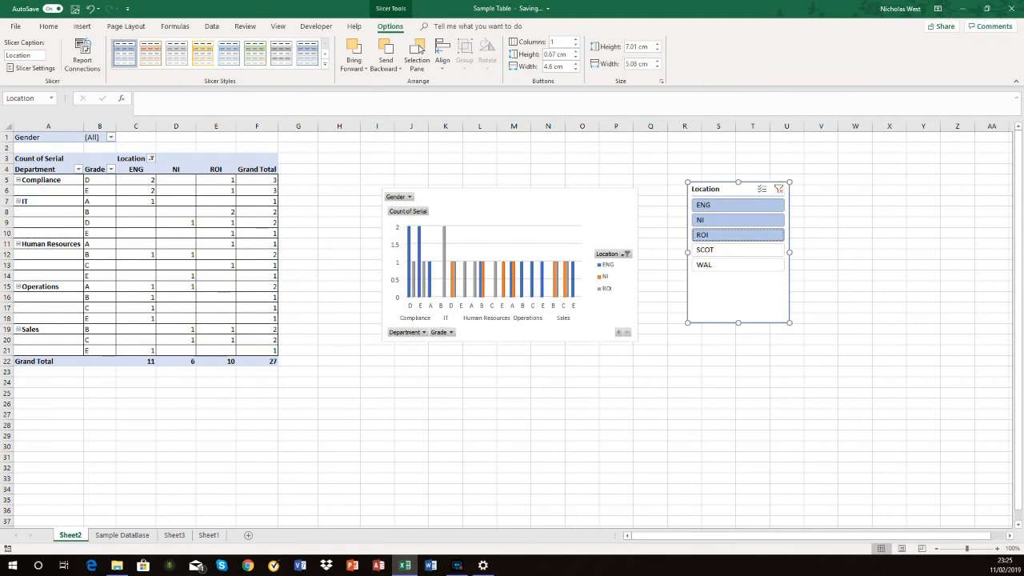
click(779, 189)
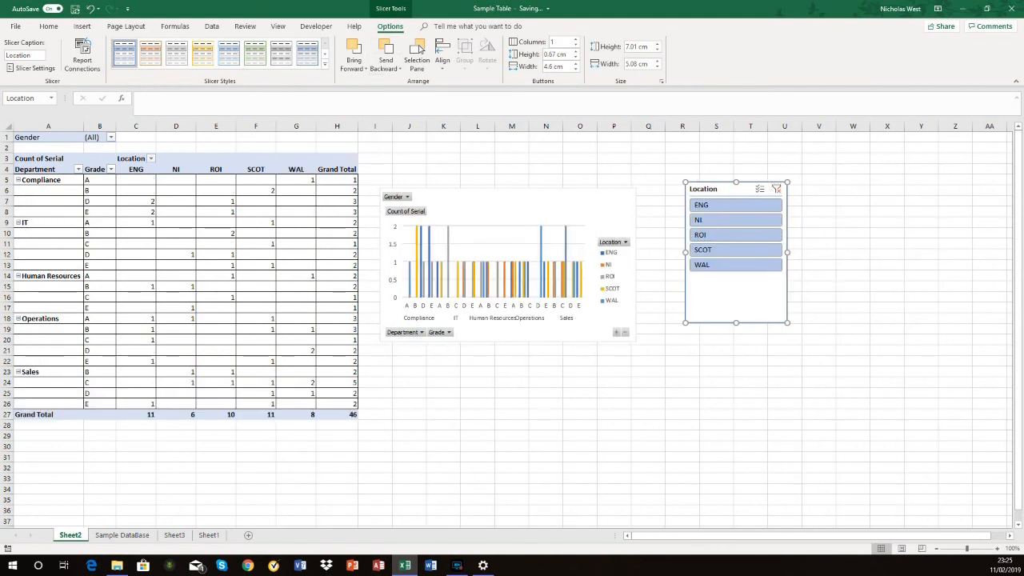
- Check the source table on the Sample DataBase sheet and return to the PivotTable on Sheet2
click(255, 233)
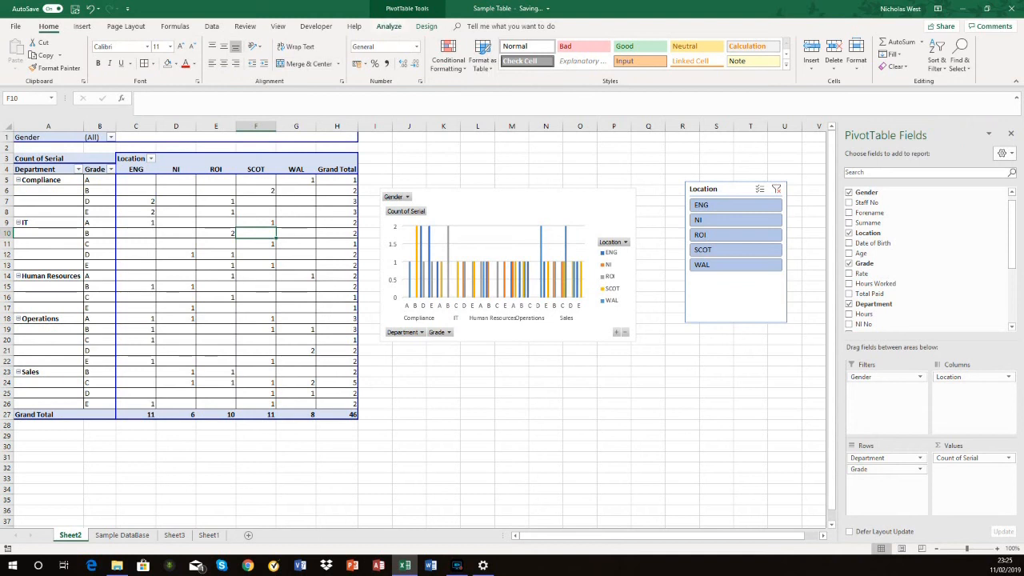
click(389, 26)
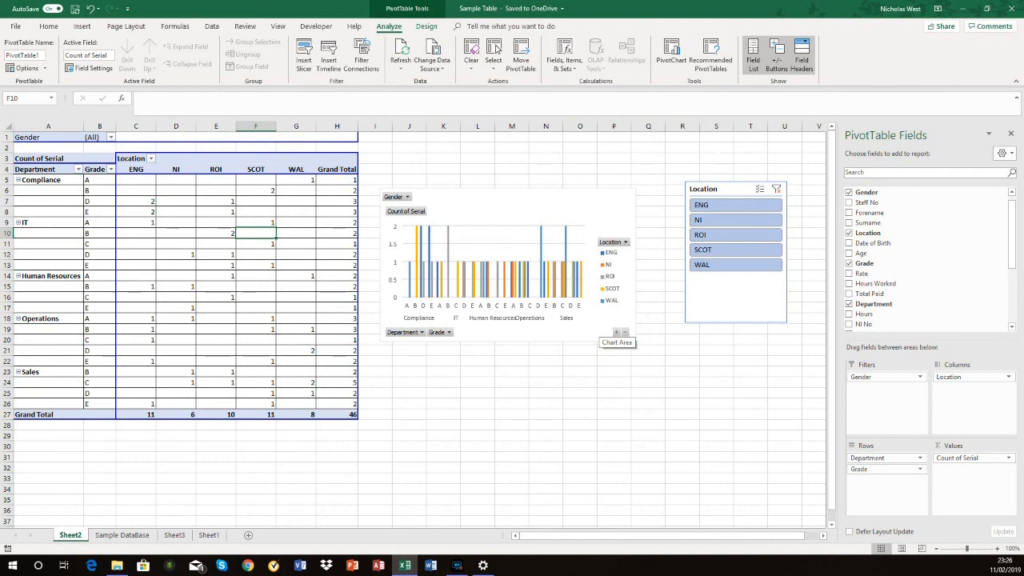
click(122, 534)
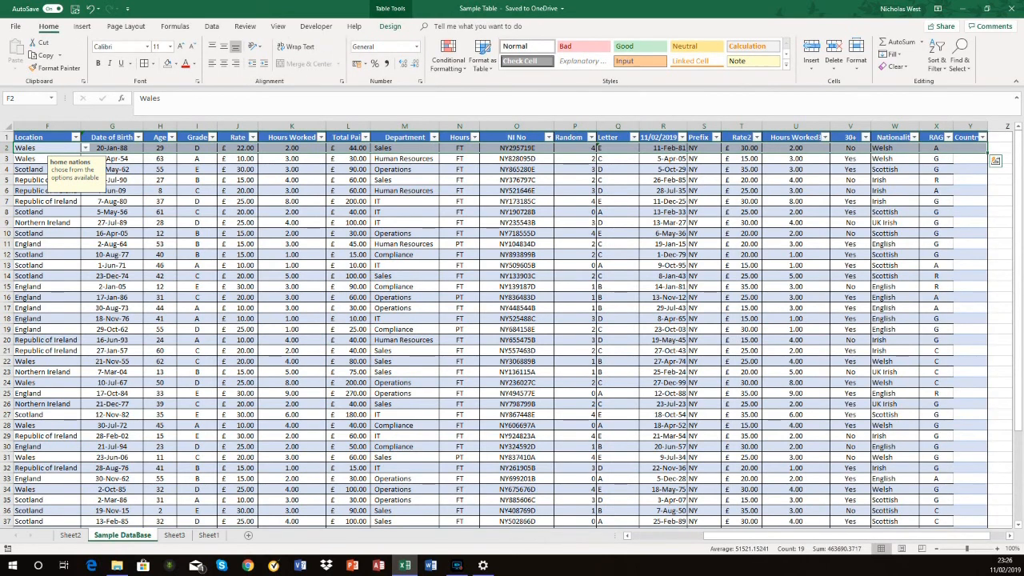
click(70, 535)
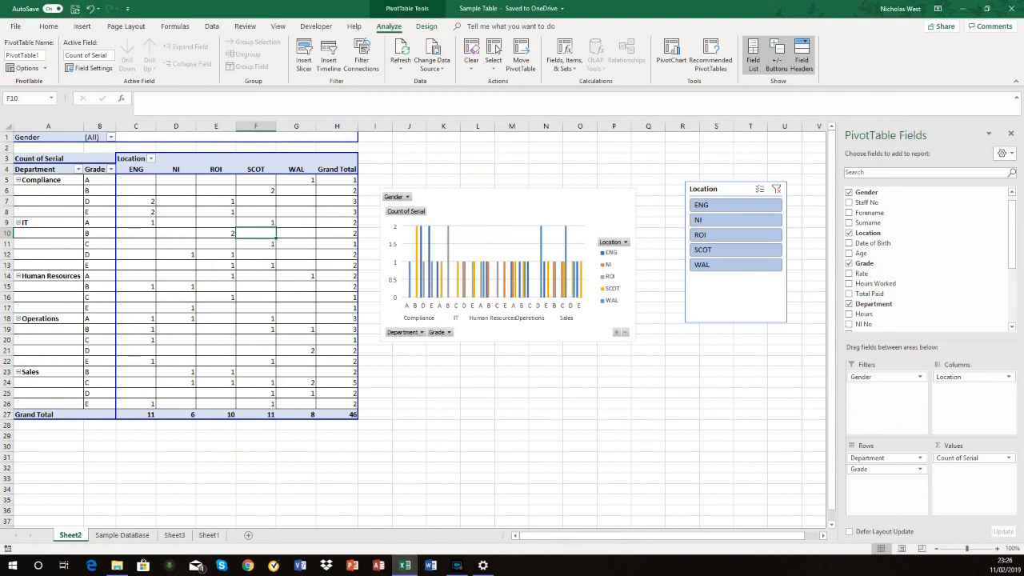
- Try the PivotChart as a 2-D line chart and as a 2-D pie chart
click(541, 228)
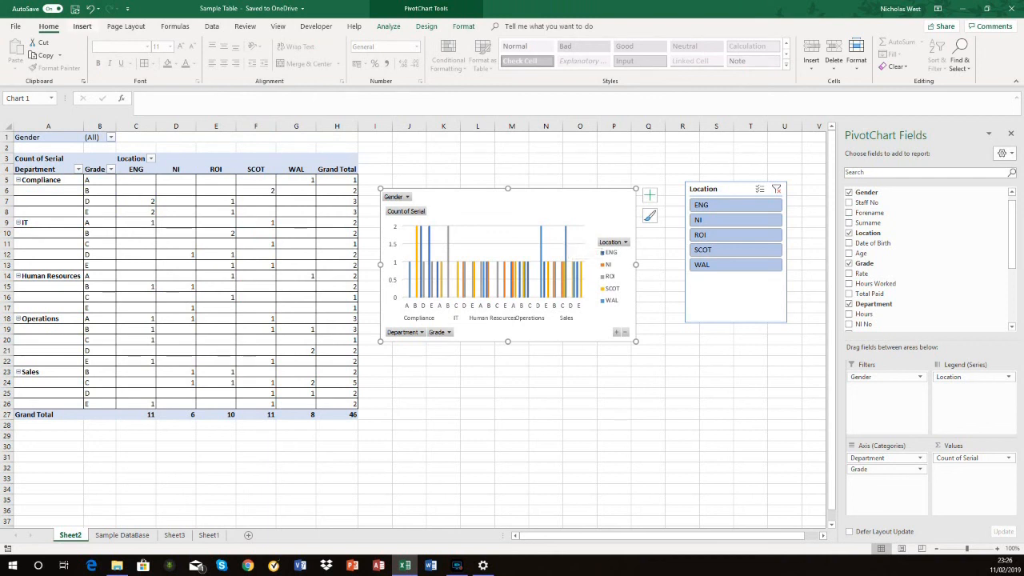
click(83, 26)
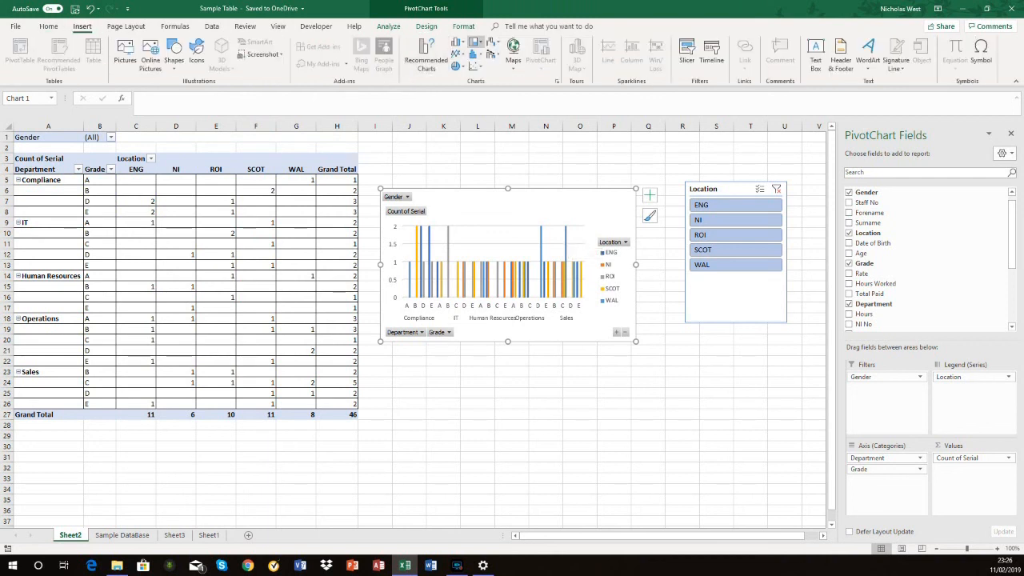
click(458, 54)
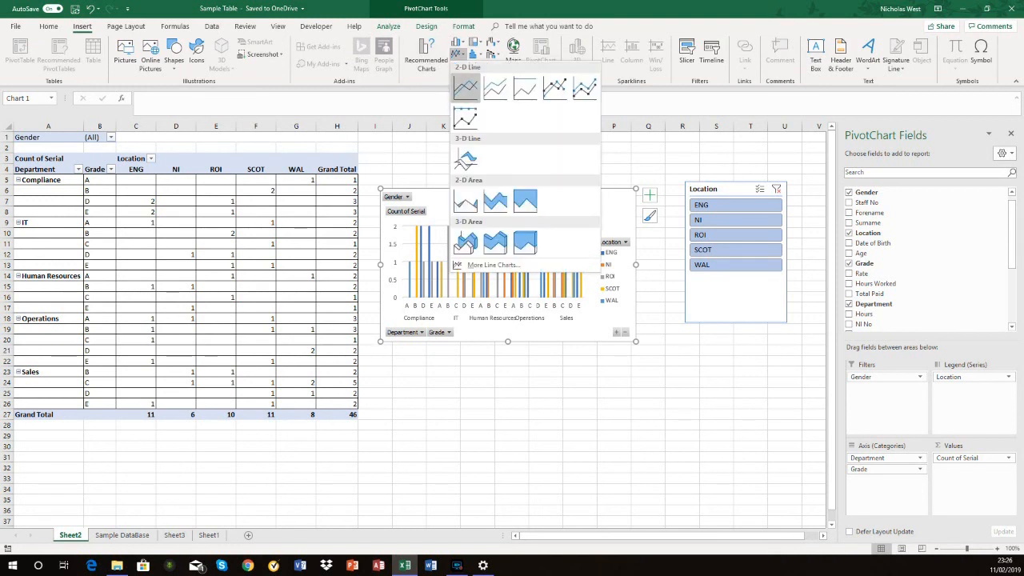
click(466, 90)
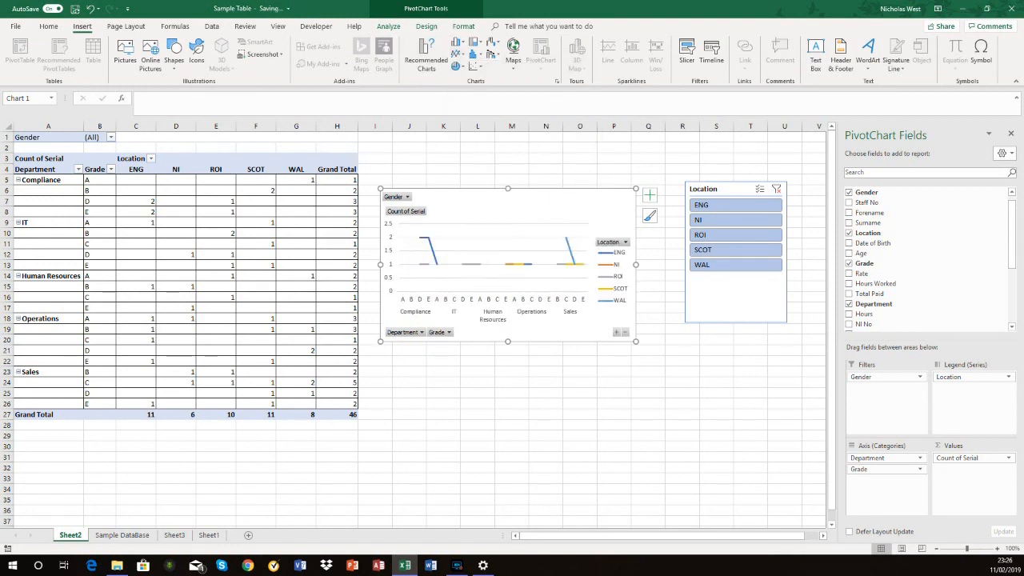
click(458, 65)
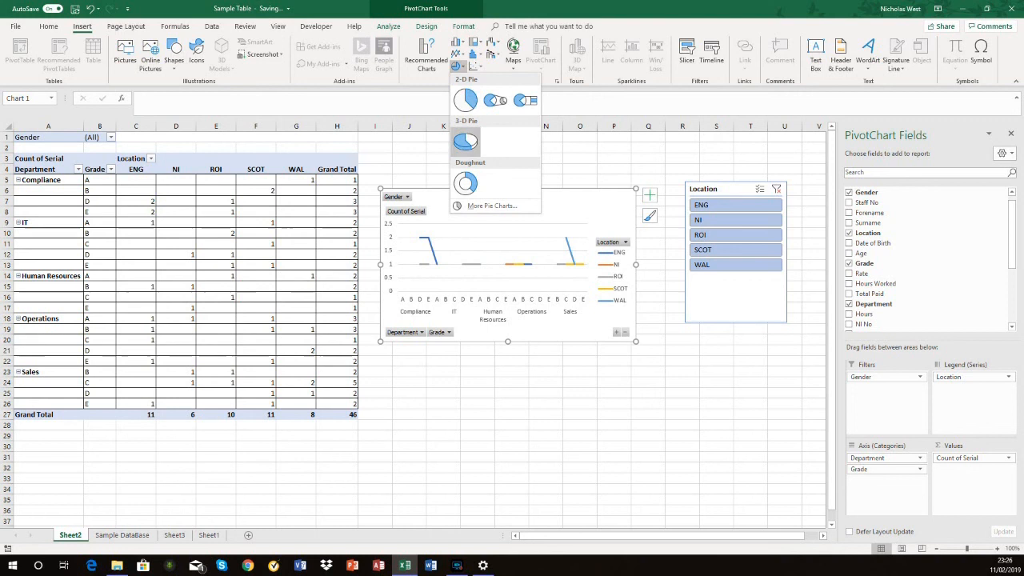
click(465, 100)
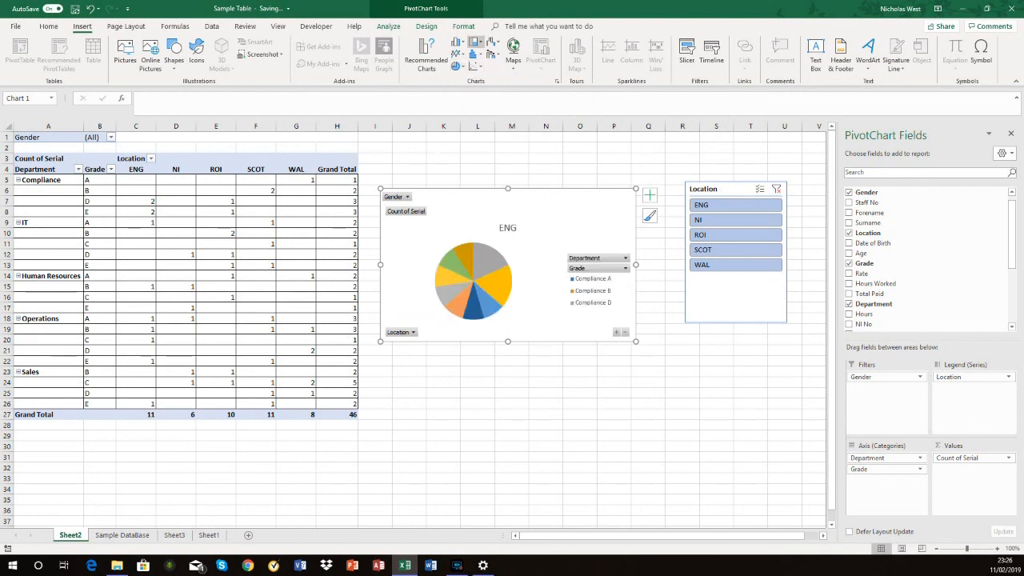
- Change the PivotChart to a 2-D clustered column chart
click(457, 42)
click(465, 76)
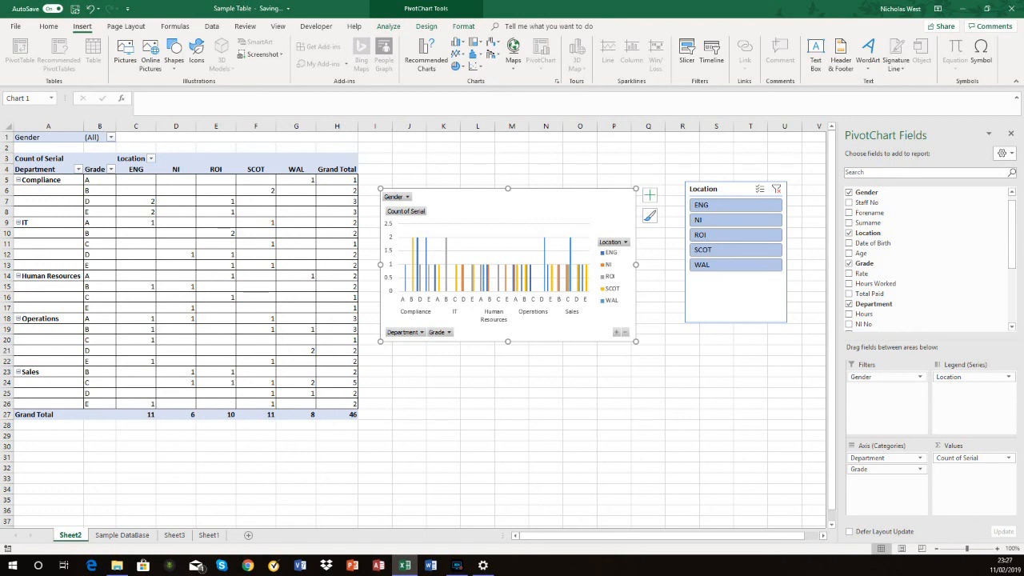
click(447, 265)
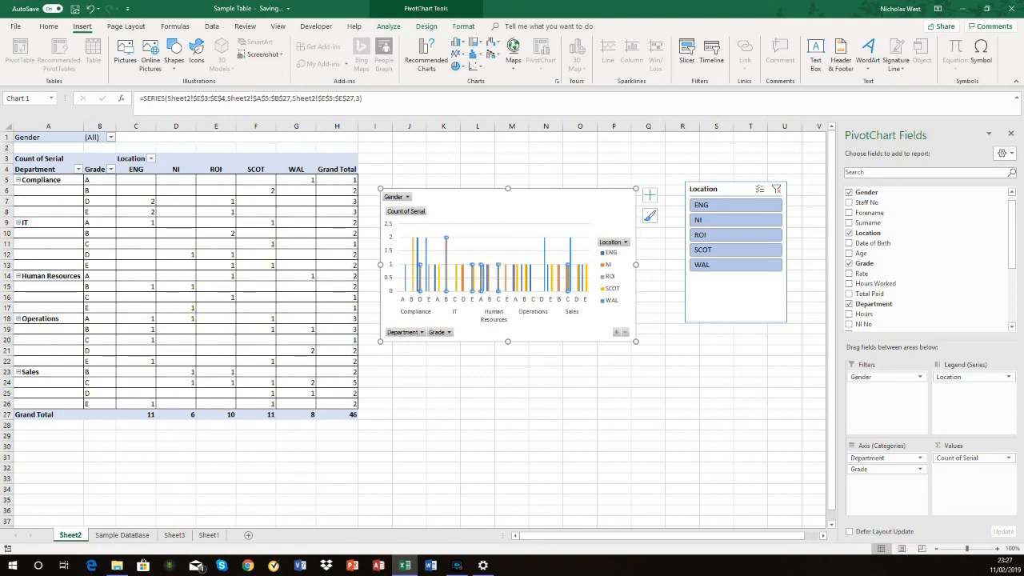
key(Escape)
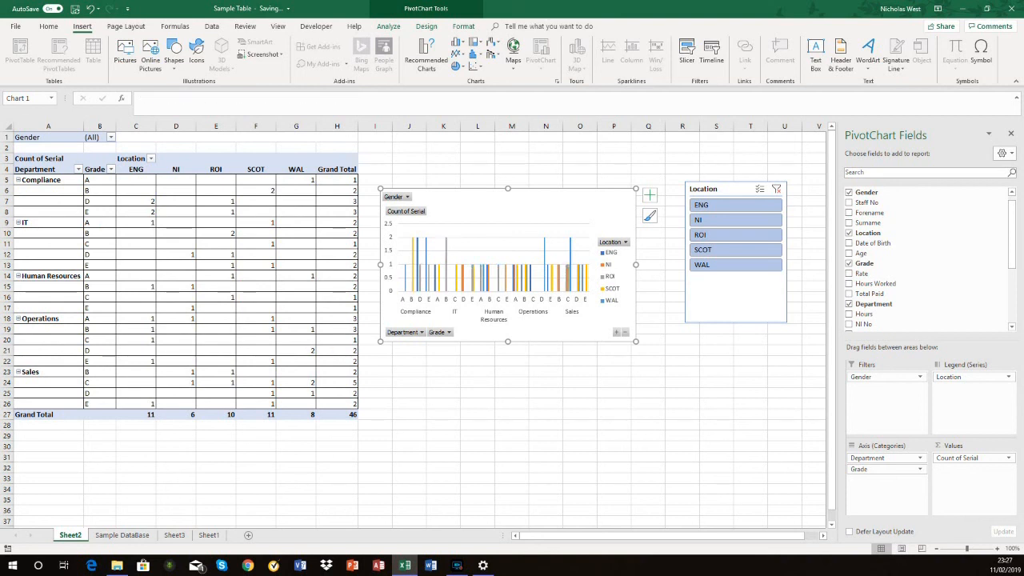
- Review the PivotChart's context commands, analysis options and the chart elements that can be added, such as error bars and gridlines
right_click(546, 189)
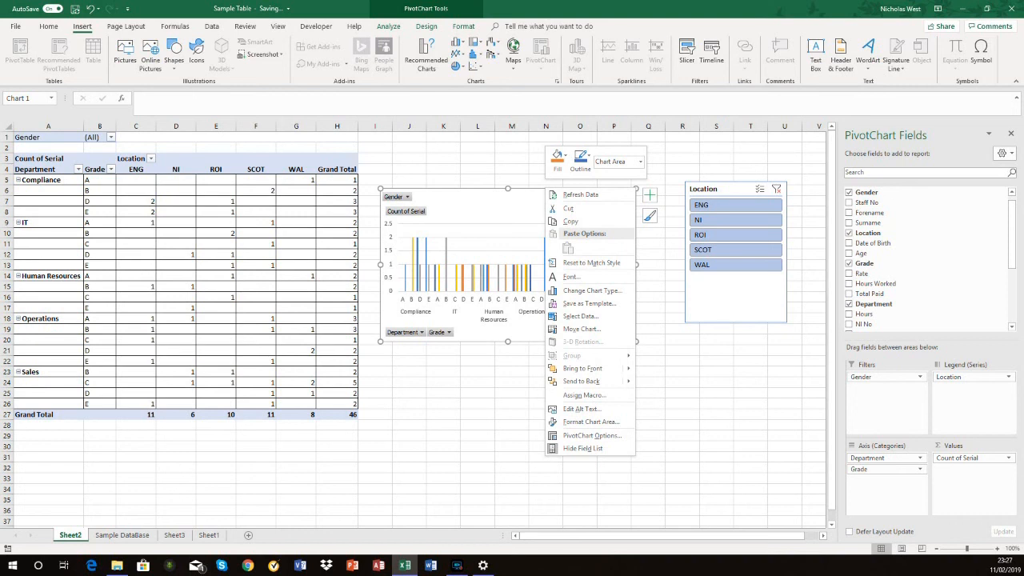
click(389, 27)
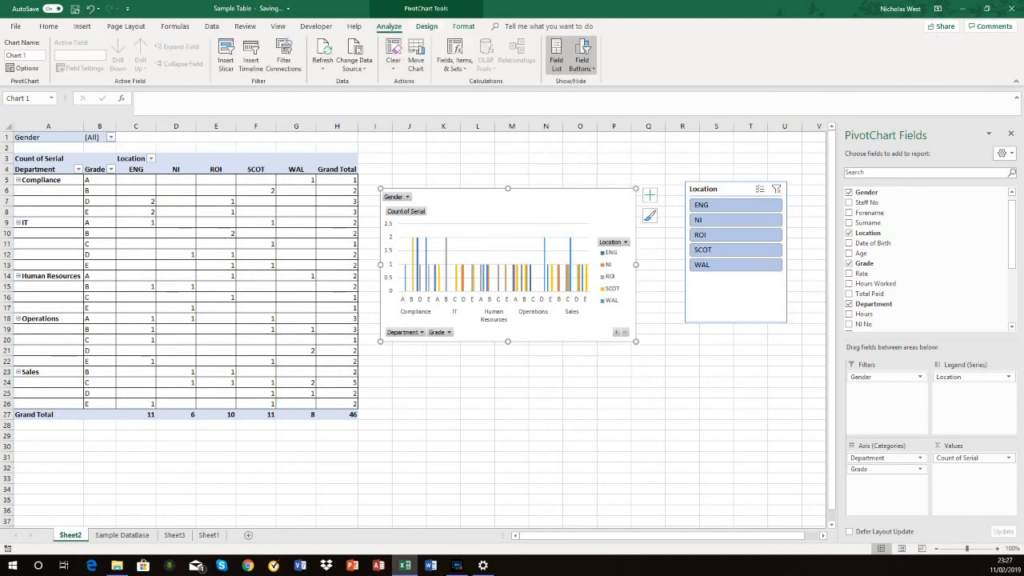
click(427, 26)
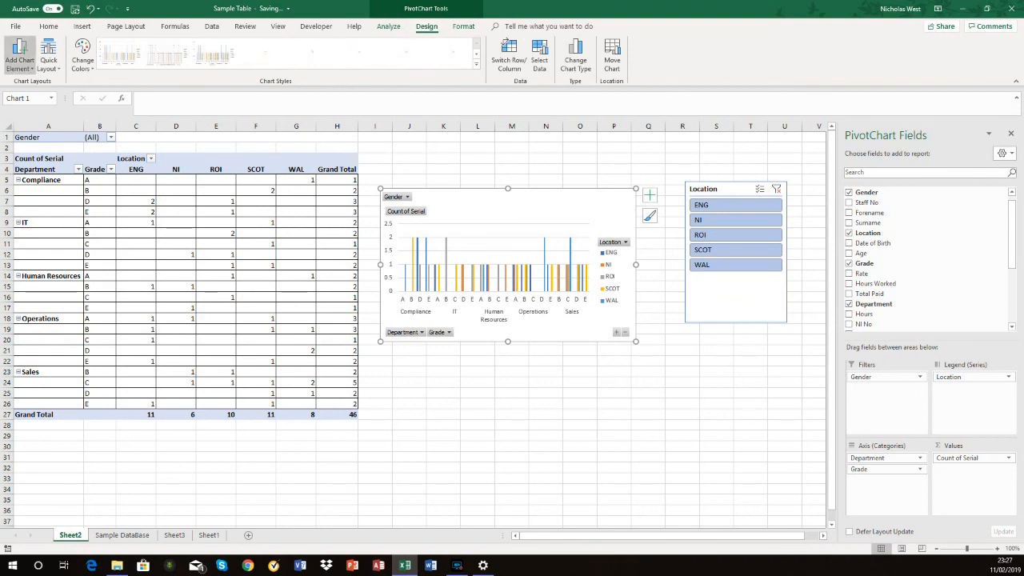
click(20, 55)
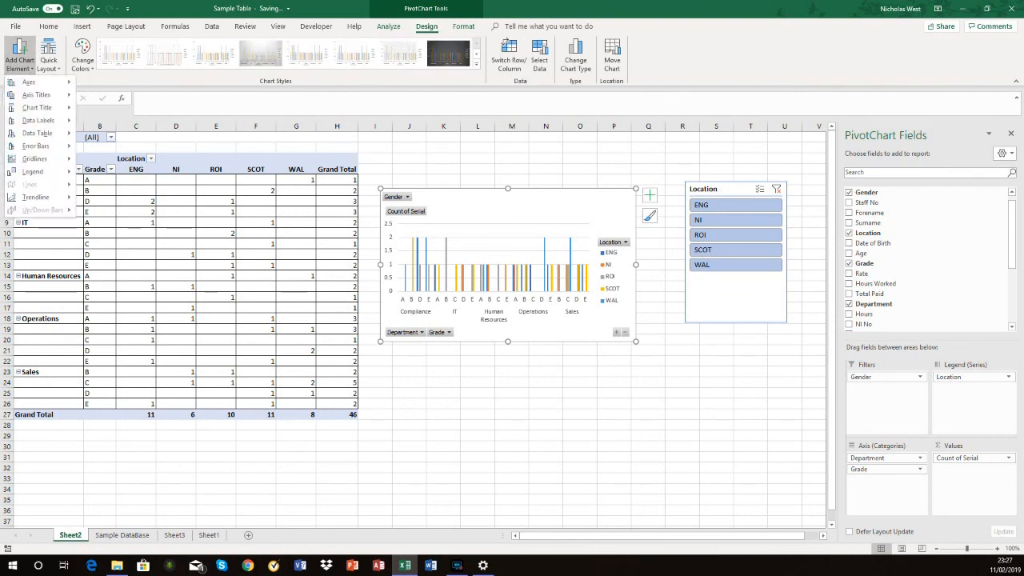
mouse_move(37, 107)
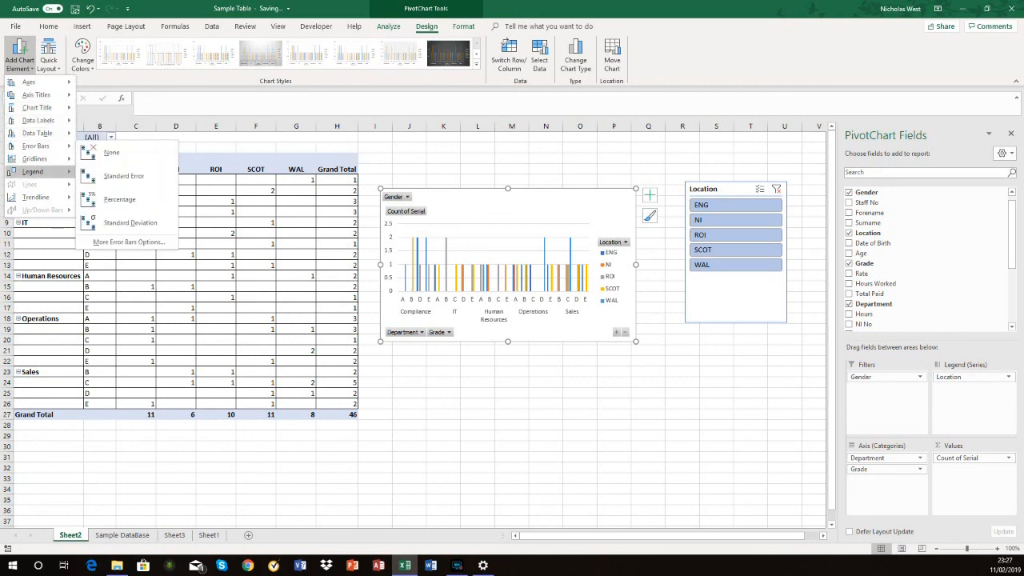
mouse_move(35, 159)
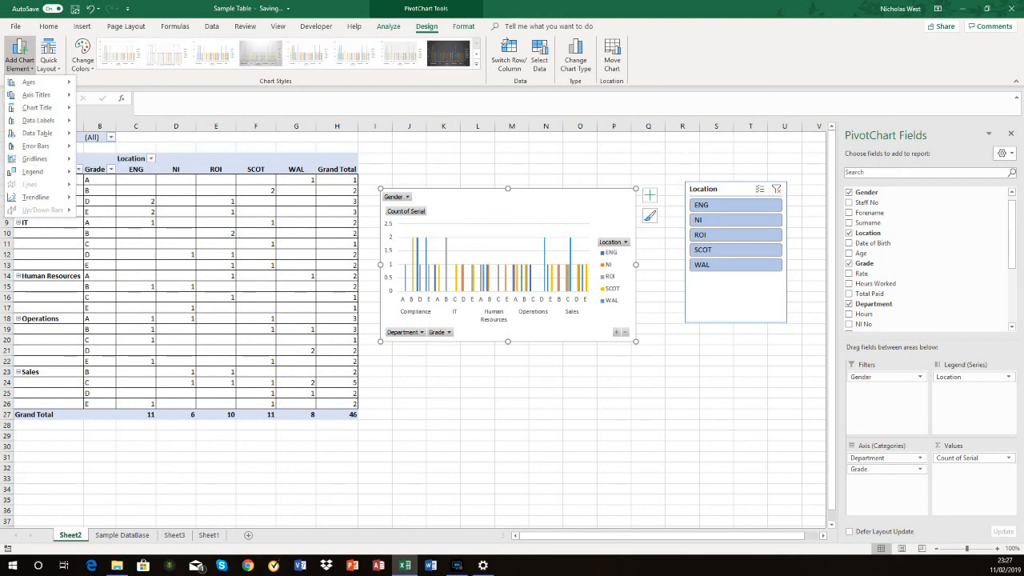
- Swap the PivotChart's rows and columns, and switch them back to the original arrangement
click(509, 56)
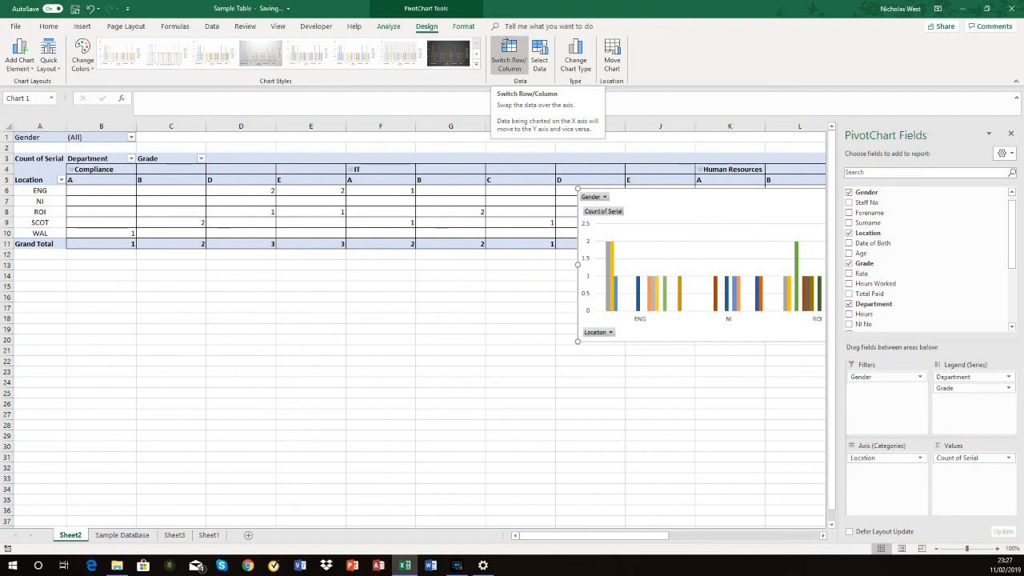
click(509, 56)
- Review the PivotChart's colour schemes and its Select Data Source settings without applying changes
click(83, 58)
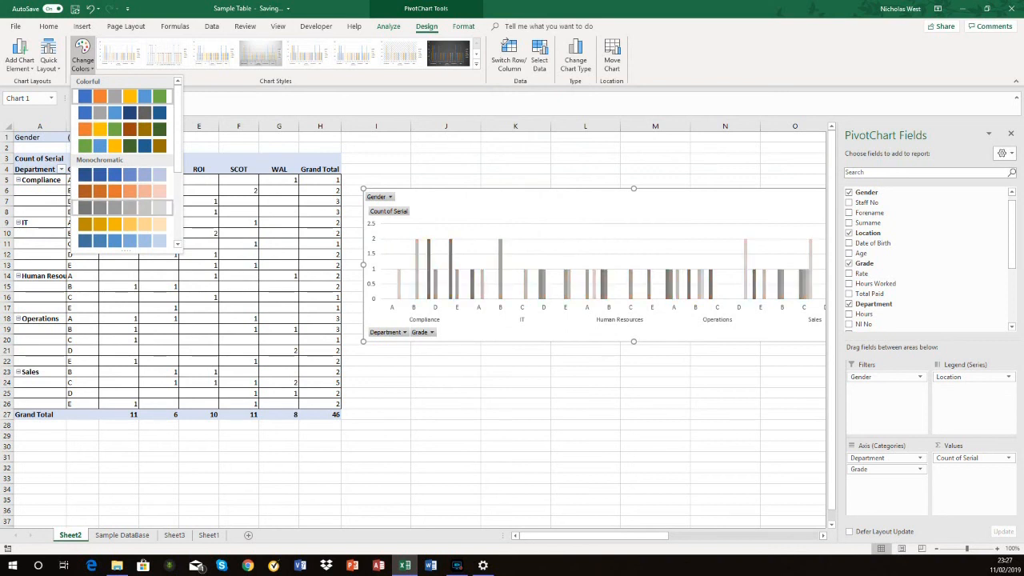
click(83, 57)
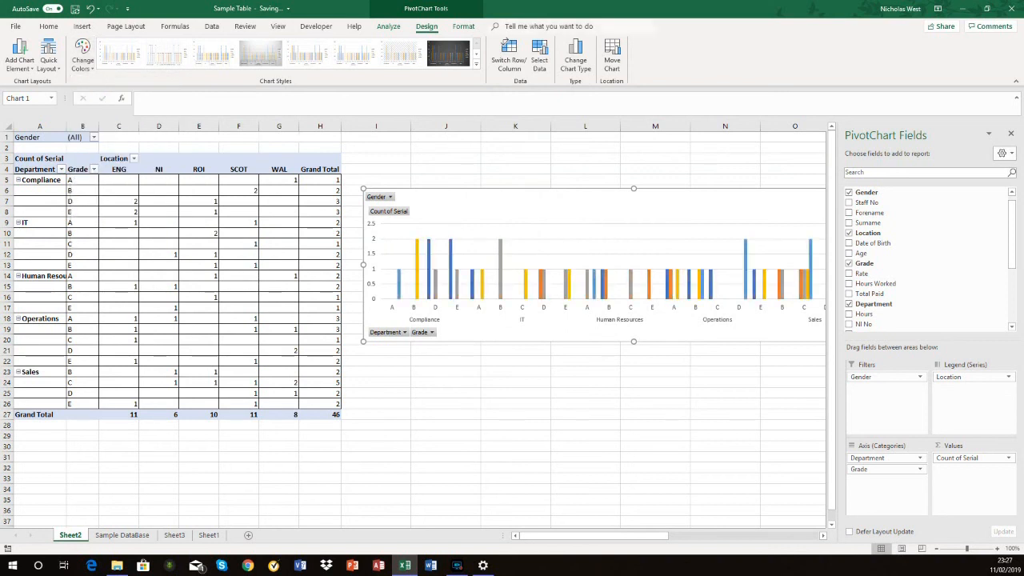
click(539, 57)
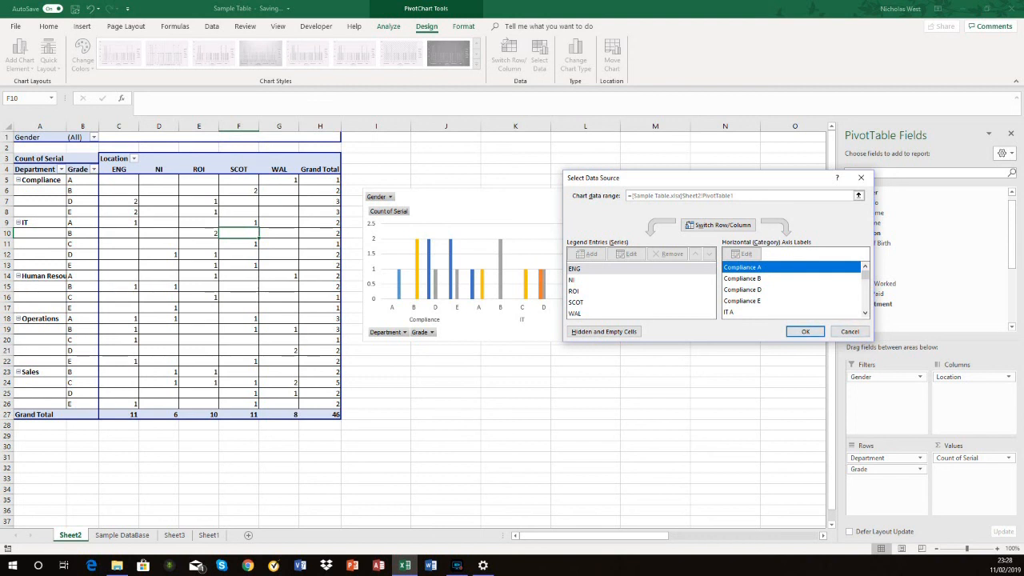
click(850, 331)
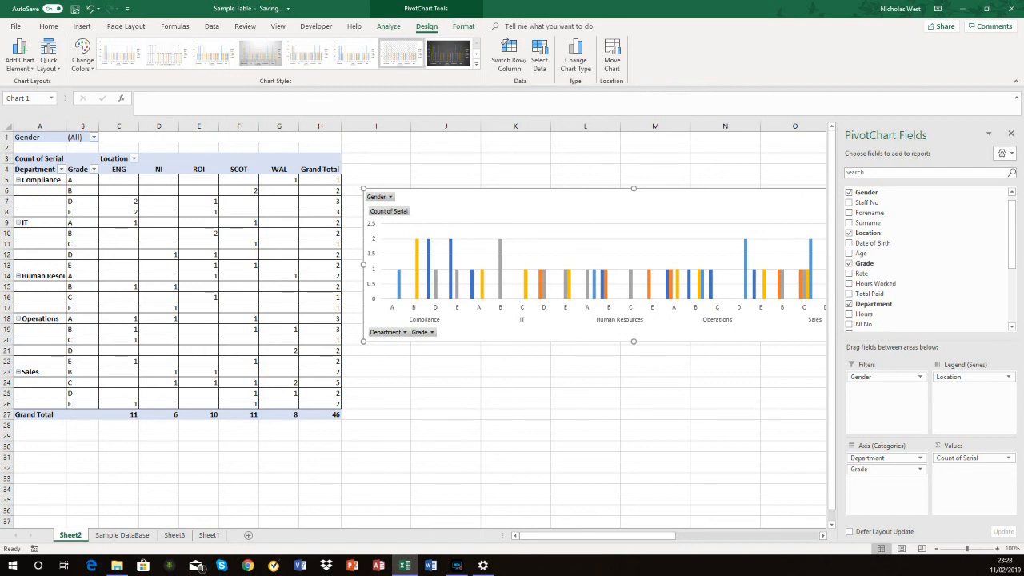
click(389, 27)
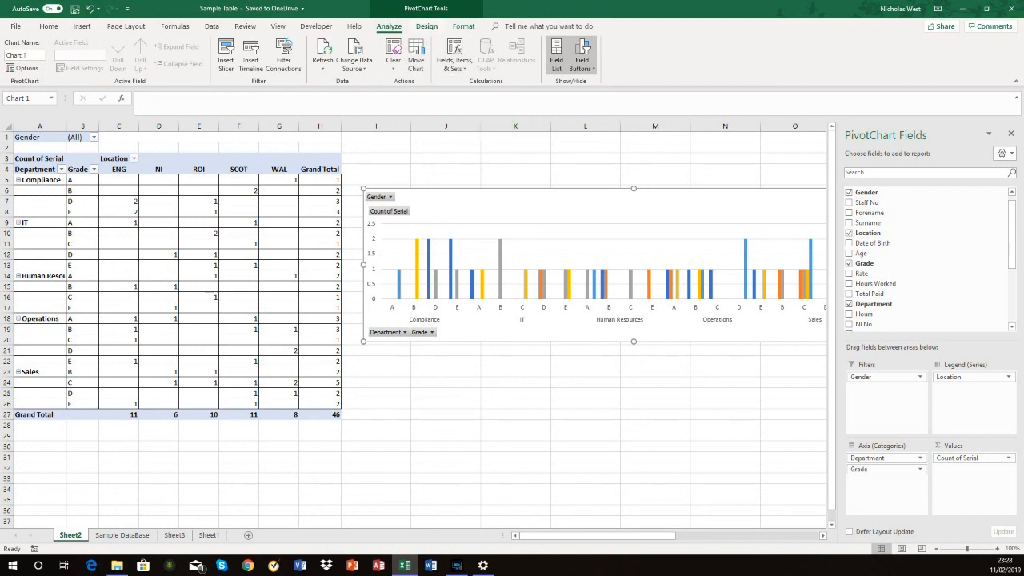
click(427, 26)
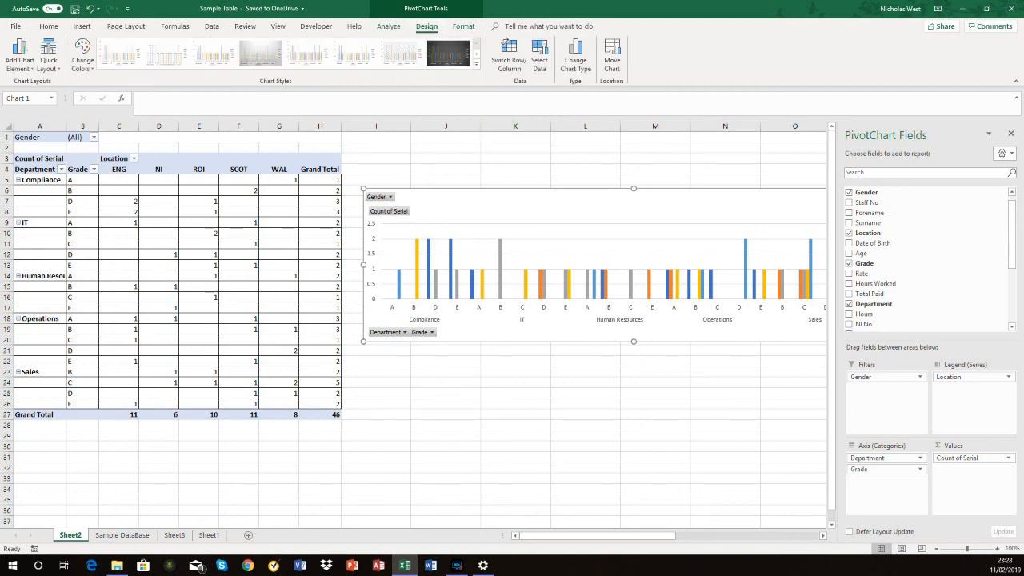